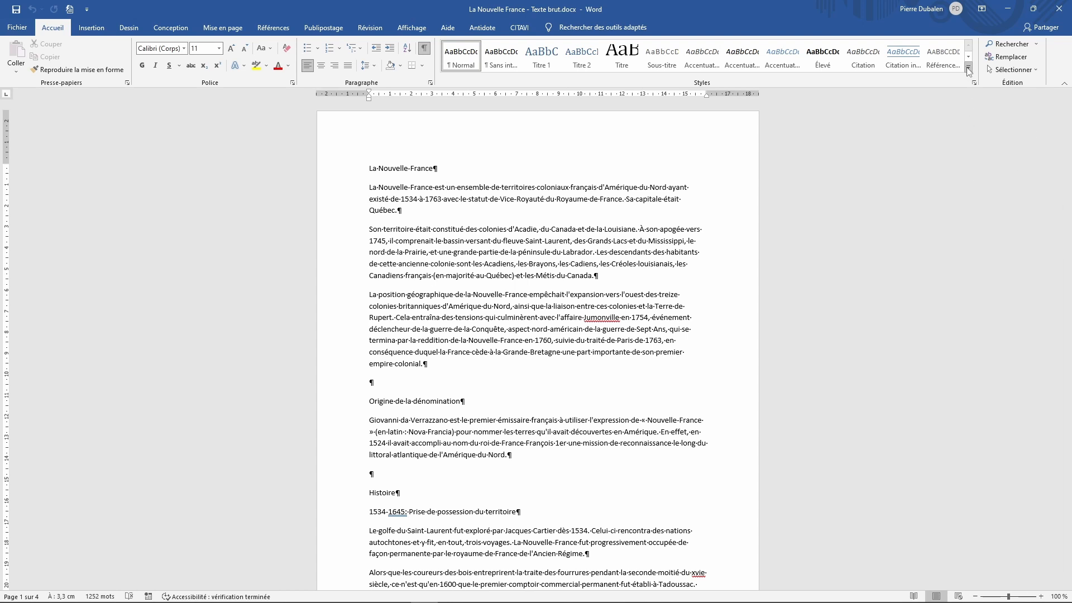
Look over the quick style gallery and display the complete Styles pane for the document
click(968, 68)
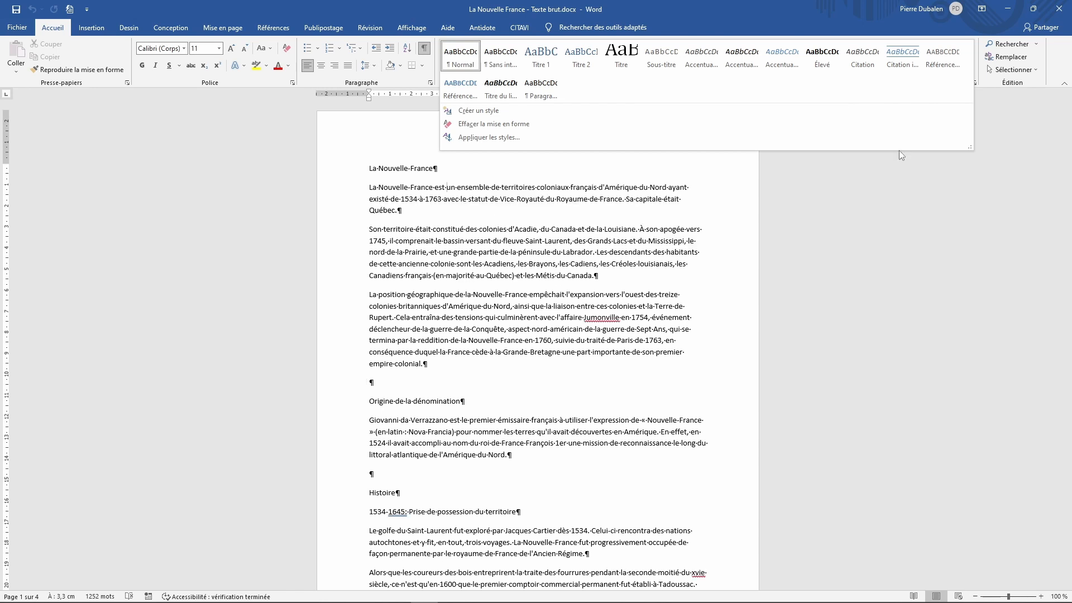
click(812, 10)
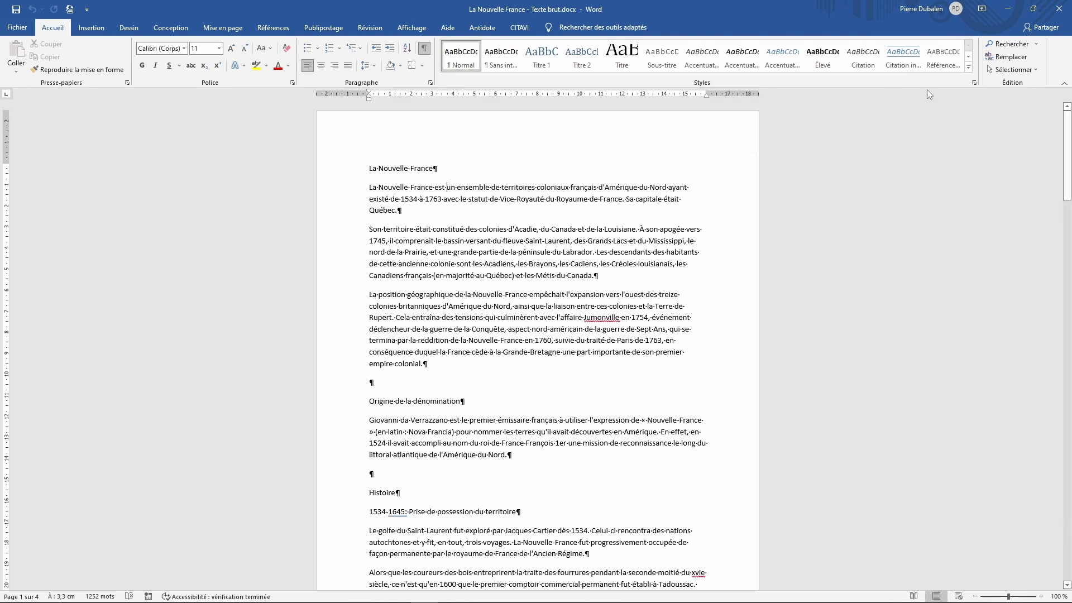
click(974, 84)
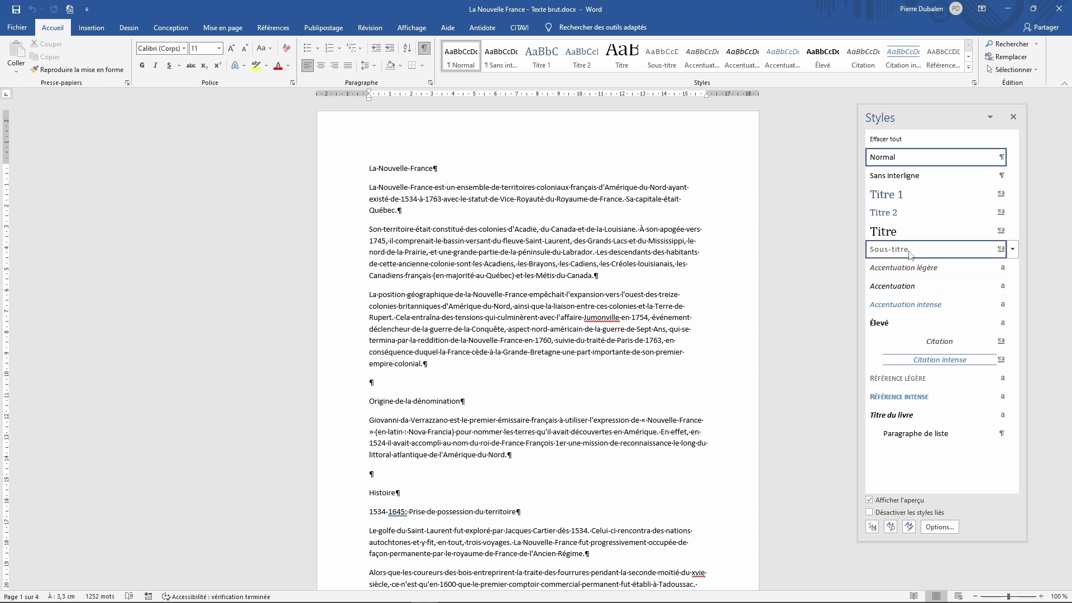
mouse_move(910, 252)
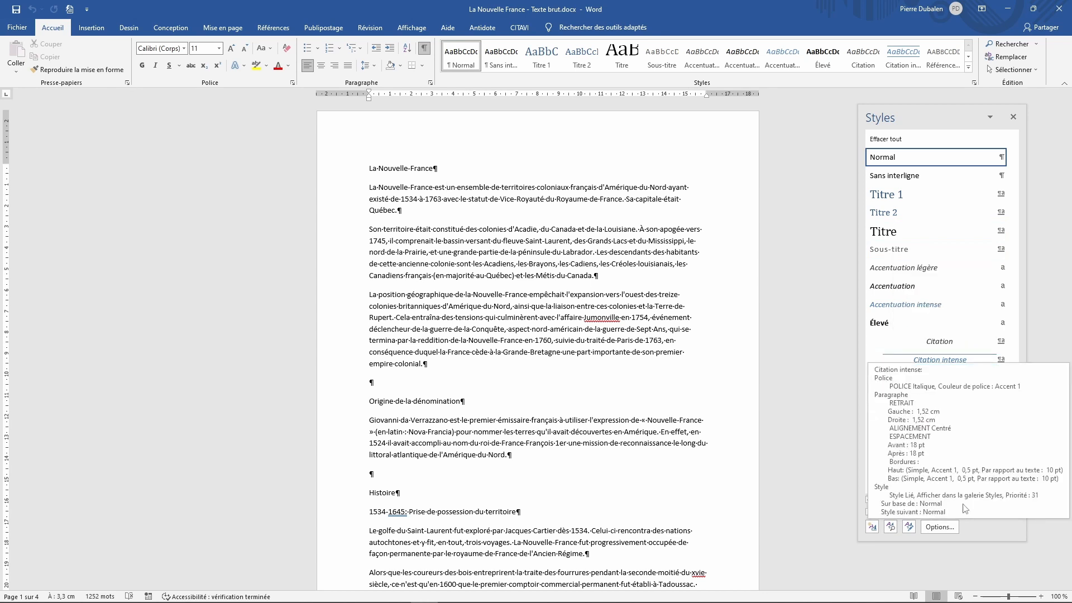
Set the Styles pane to list all styles (Tous les styles)
click(938, 528)
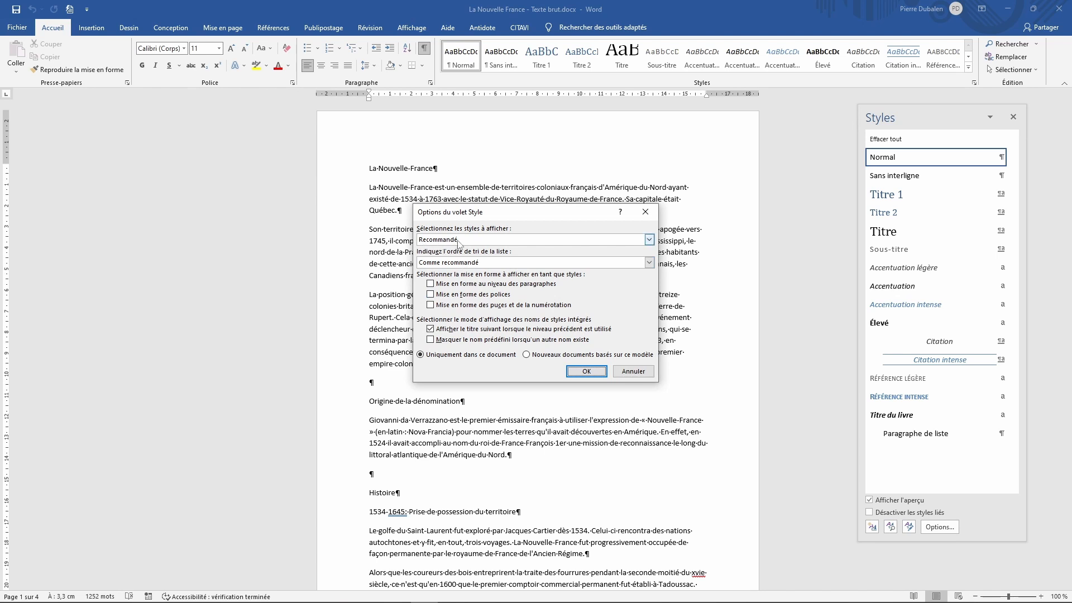
click(649, 240)
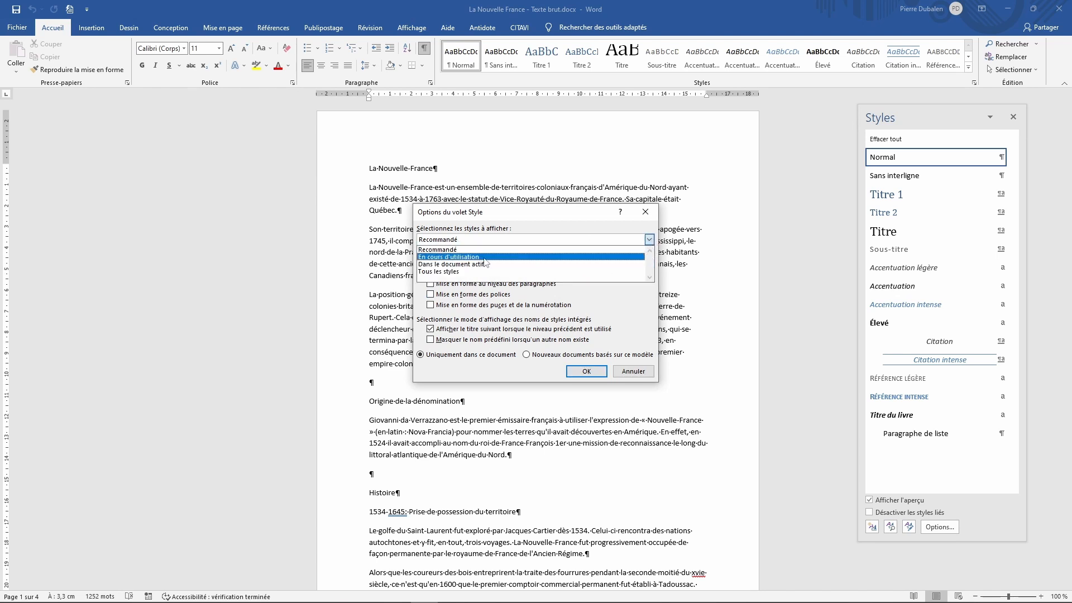
click(461, 272)
click(587, 372)
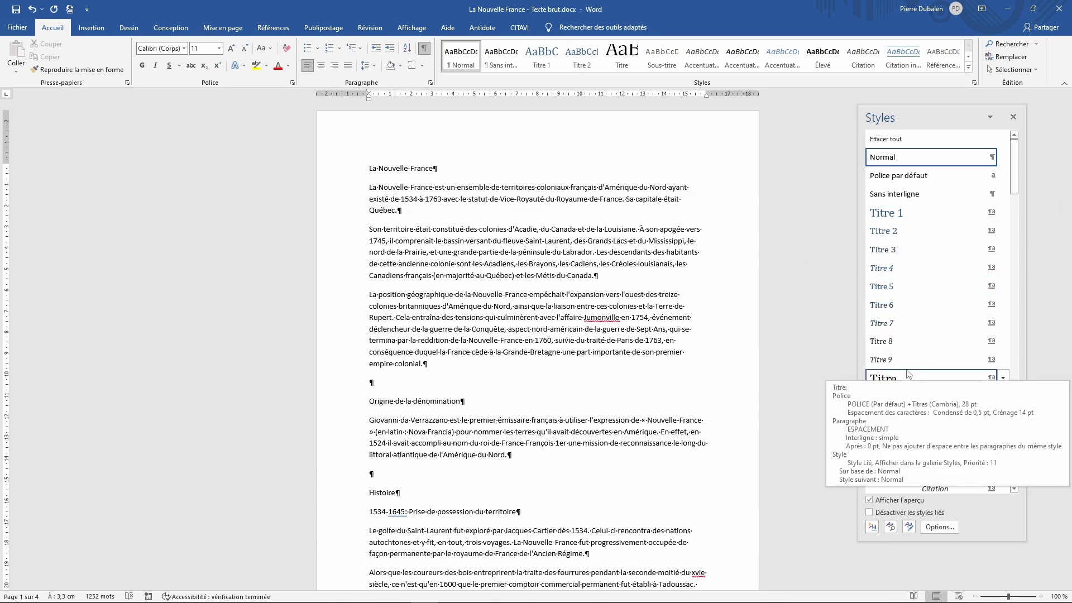
Restrict the Styles pane to the recommended styles (Recommandé)
click(940, 528)
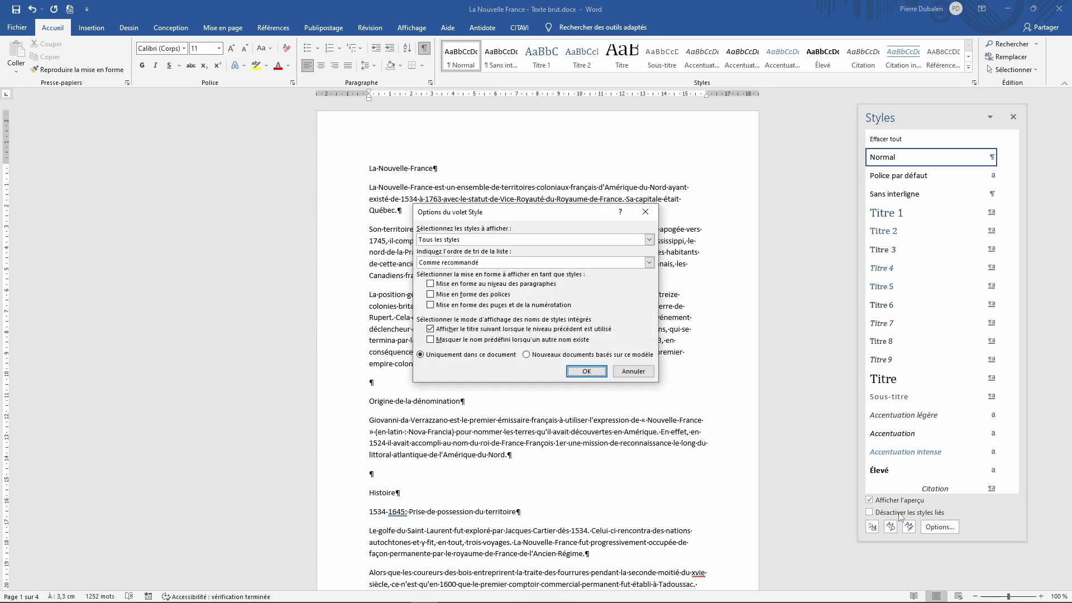
click(441, 240)
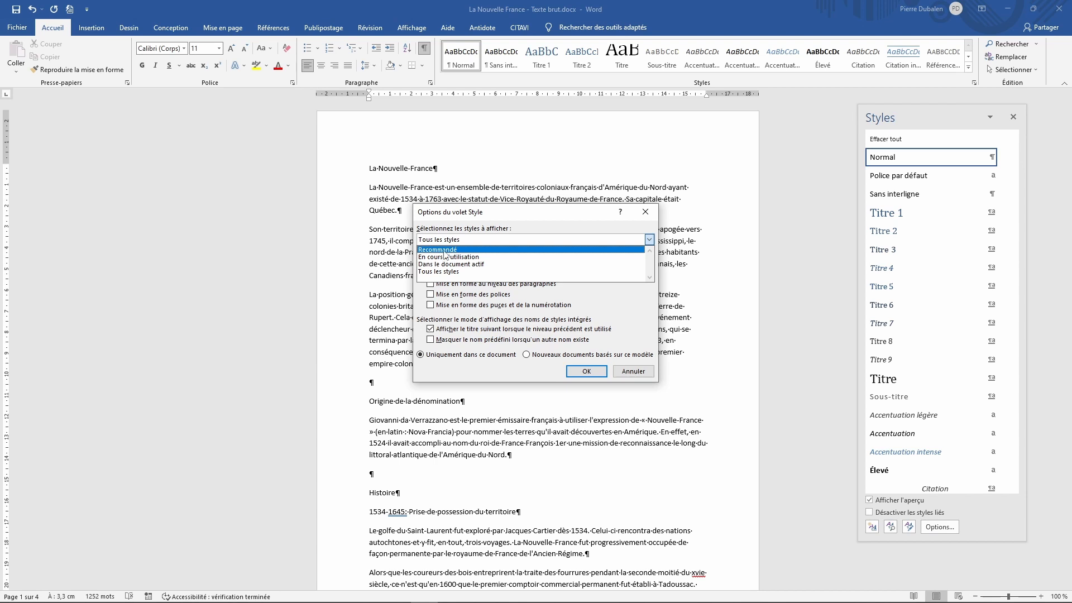
click(444, 251)
click(580, 369)
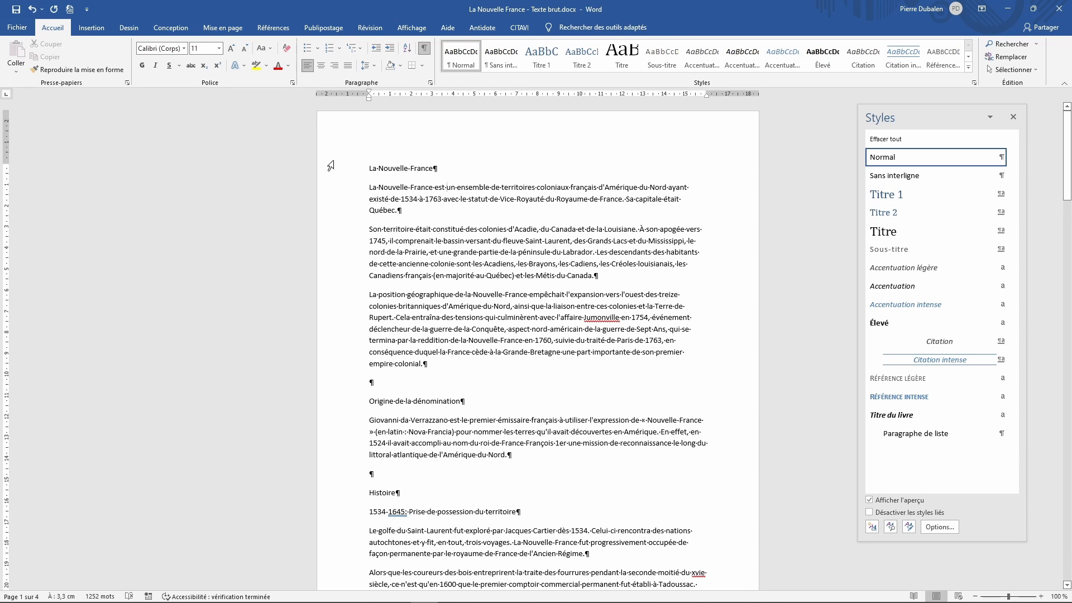
Apply the Titre style to the document title "La Nouvelle-France" and Titre 1 to "Origine de la dénomination"
click(392, 168)
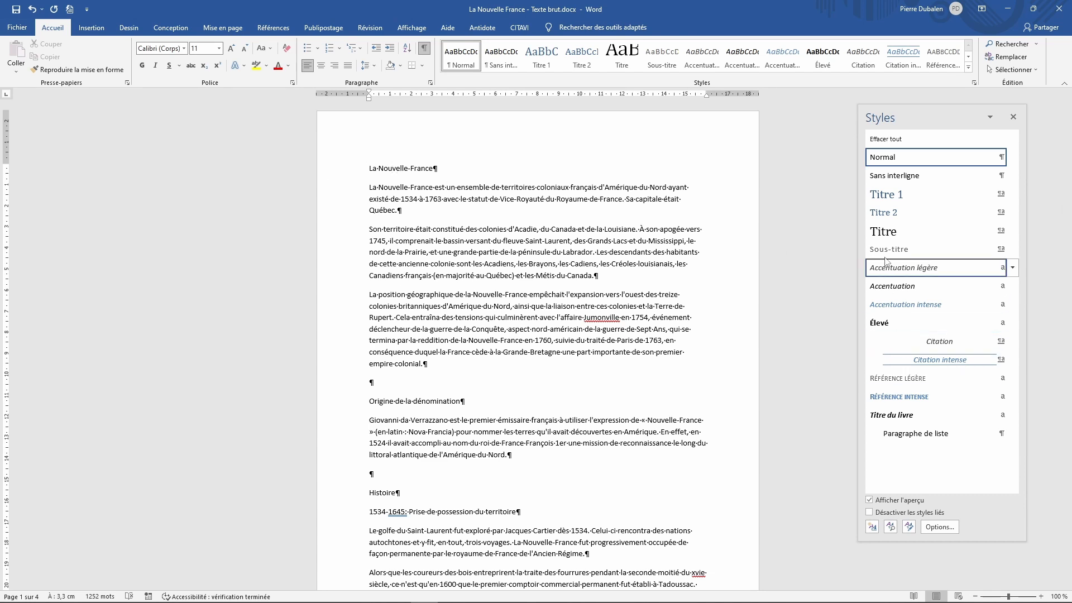
click(886, 232)
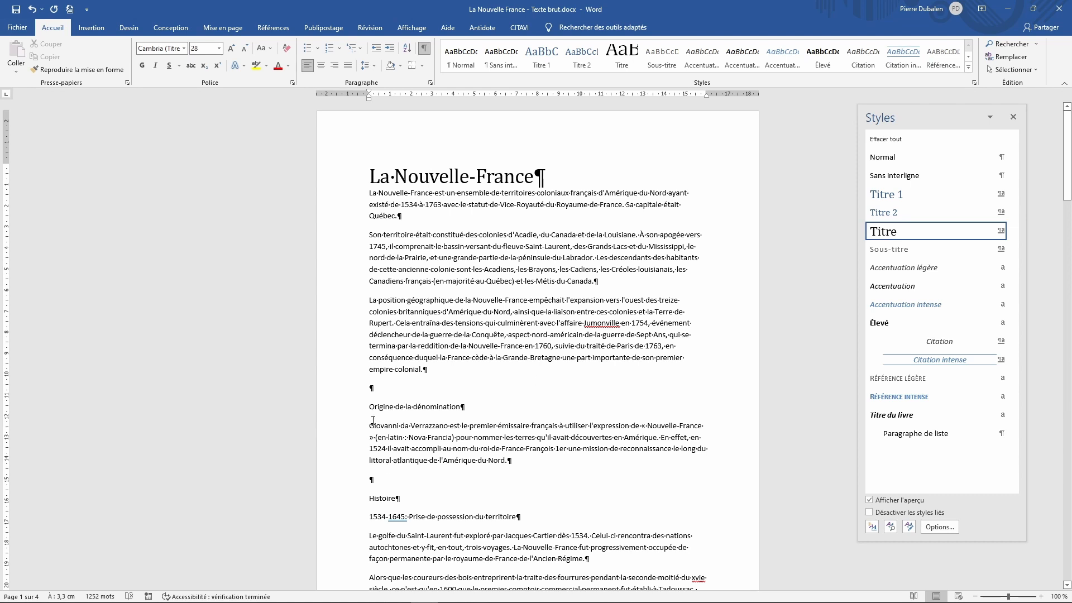
click(390, 405)
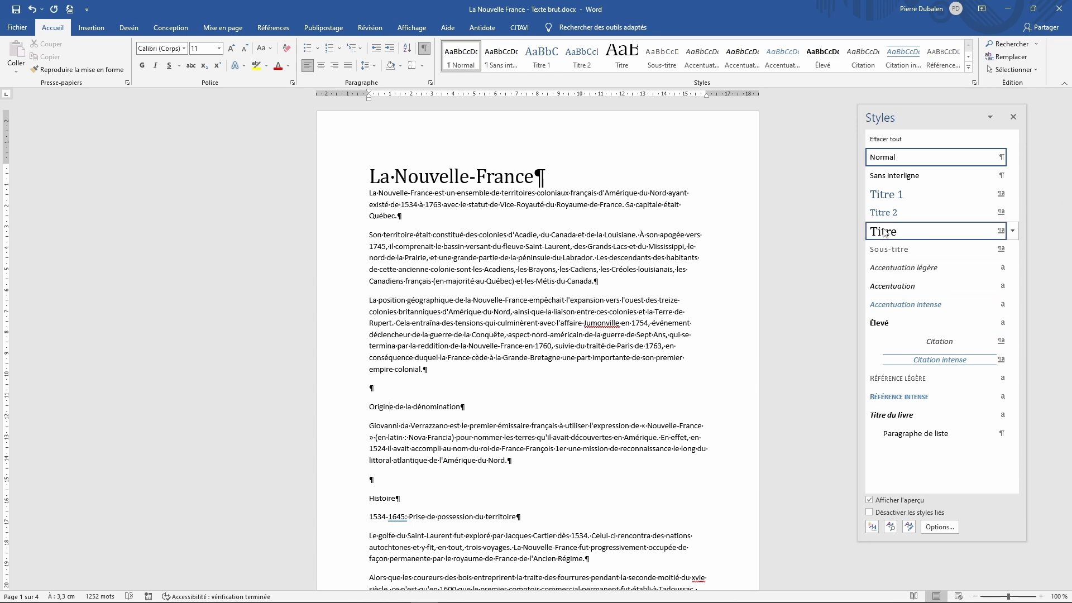
click(884, 199)
Apply the Titre 1 style to "Histoire" and Titre 2 to "1534-1645: Prise de possession du territoire"
scroll(431, 350, down, 8)
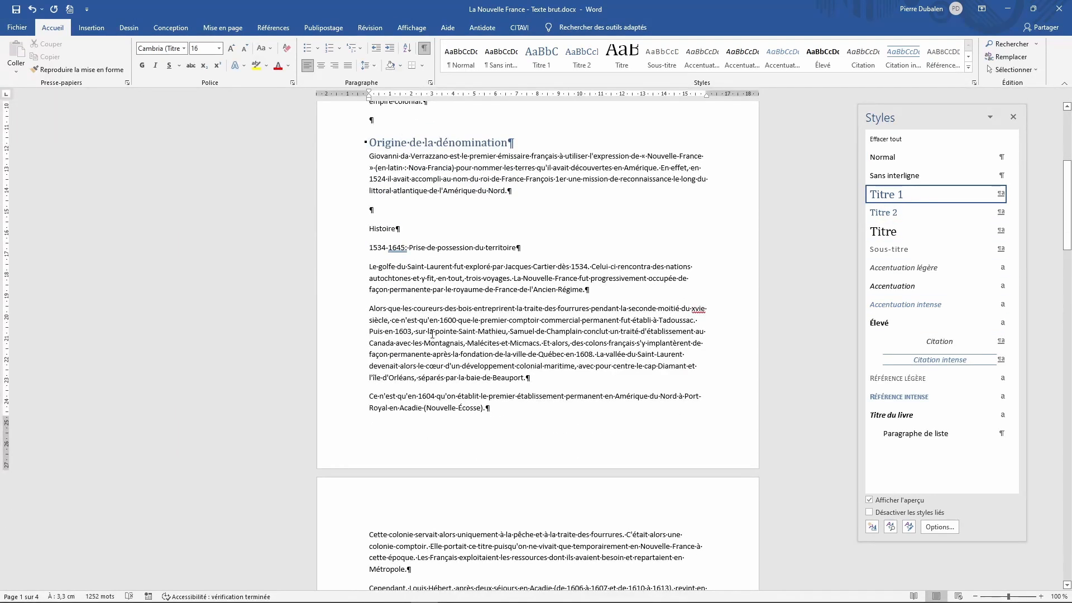
click(386, 228)
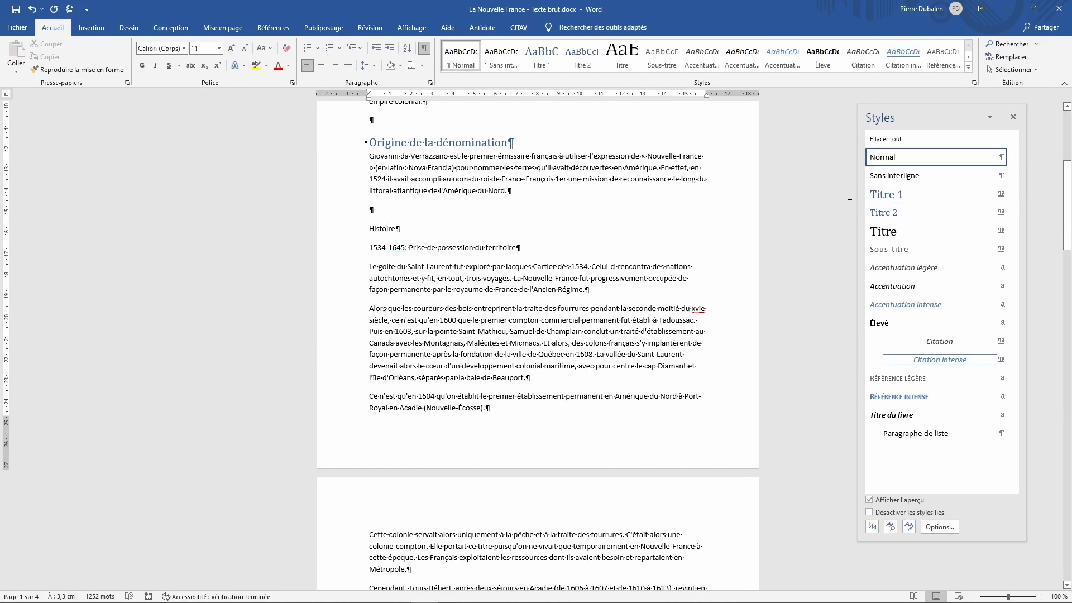
click(884, 198)
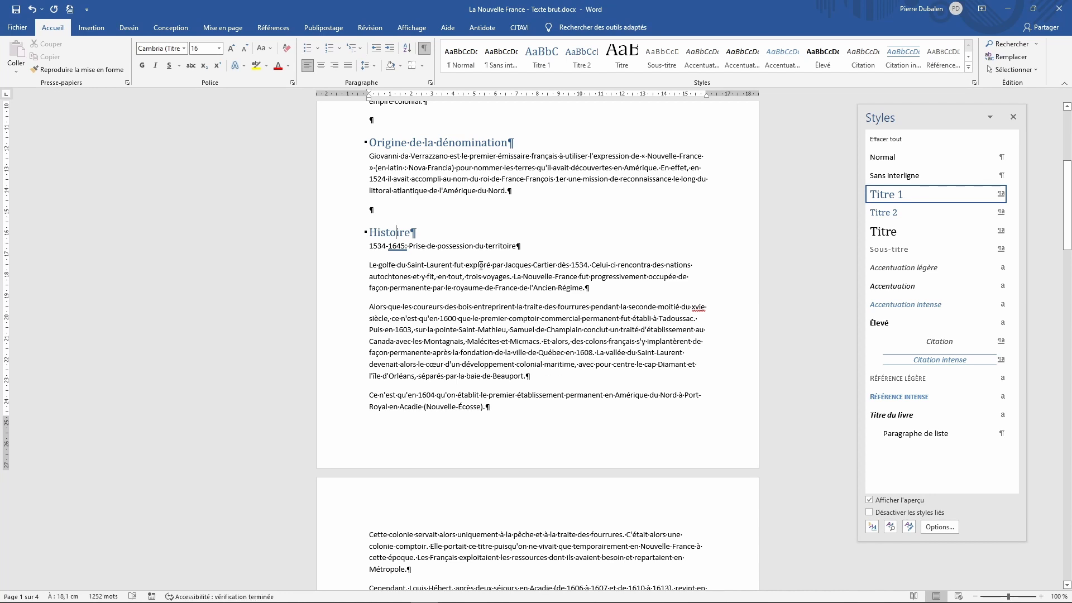
click(443, 247)
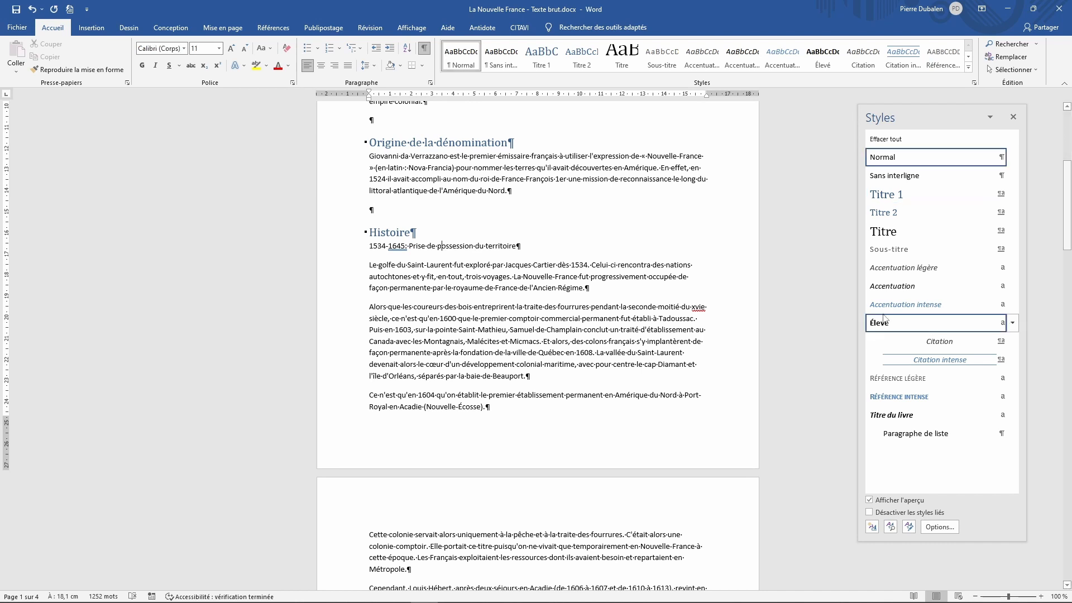
click(885, 215)
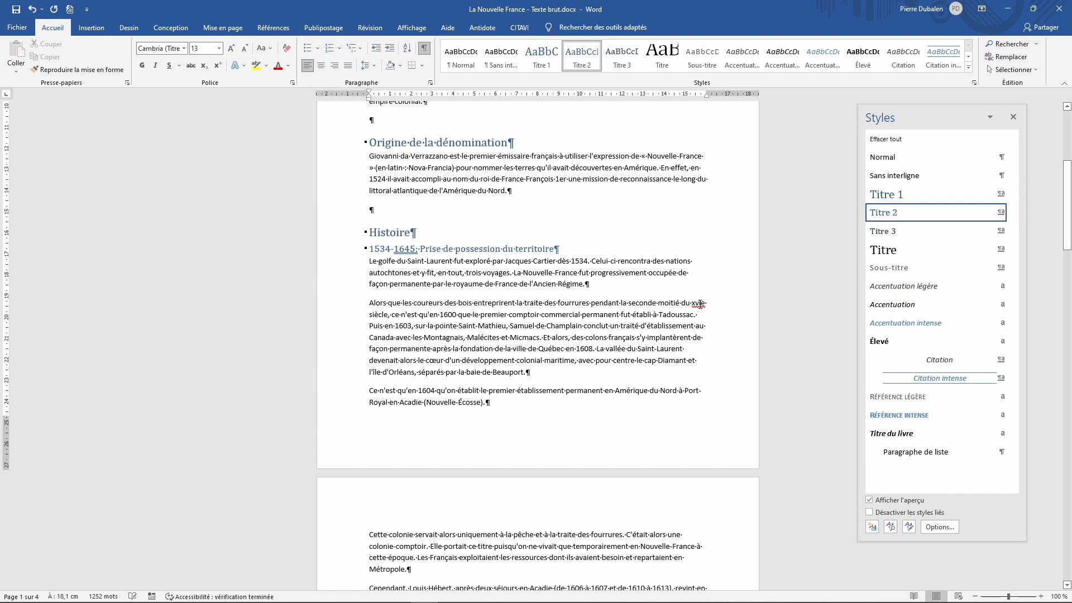
Apply the Titre 2 style to the subheadings "1645-1745: Passage d'une colonie-comptoir à une colonie de peuplement" and "1745-1763"
scroll(521, 332, down, 14)
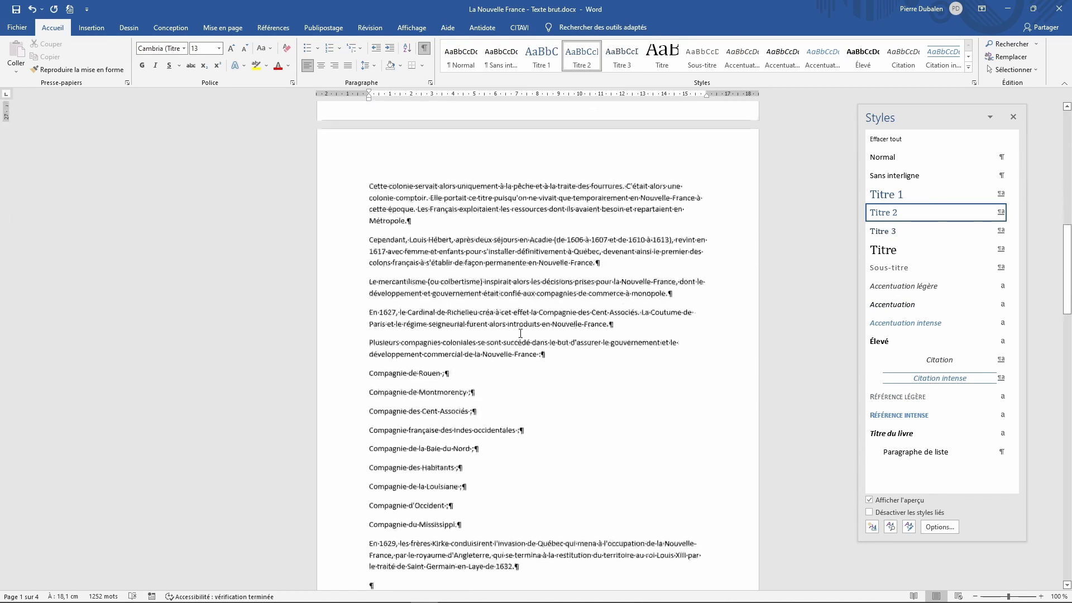
scroll(520, 333, down, 4)
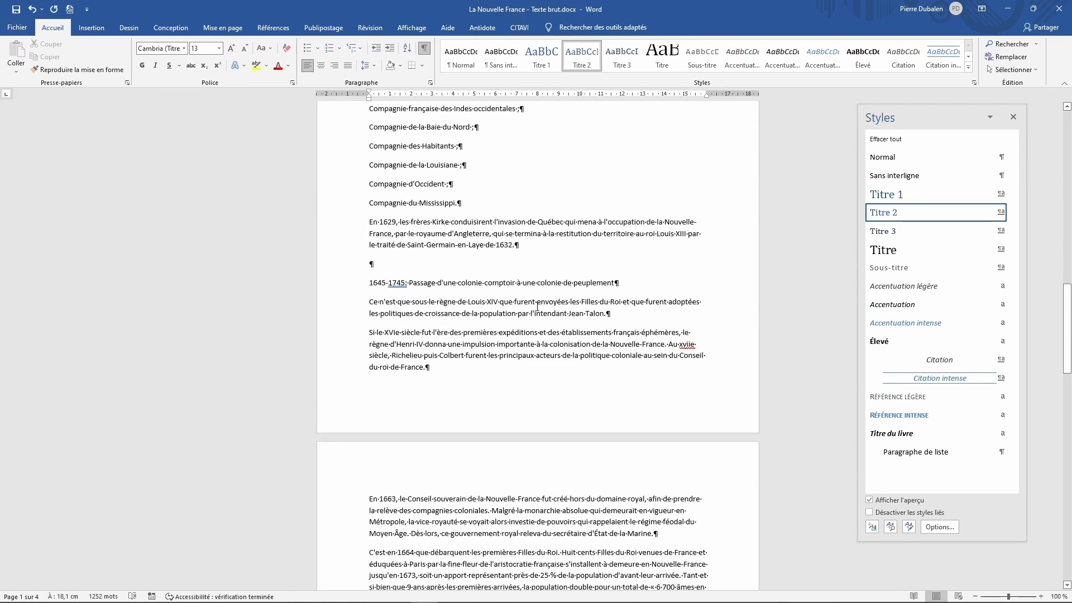
click(535, 282)
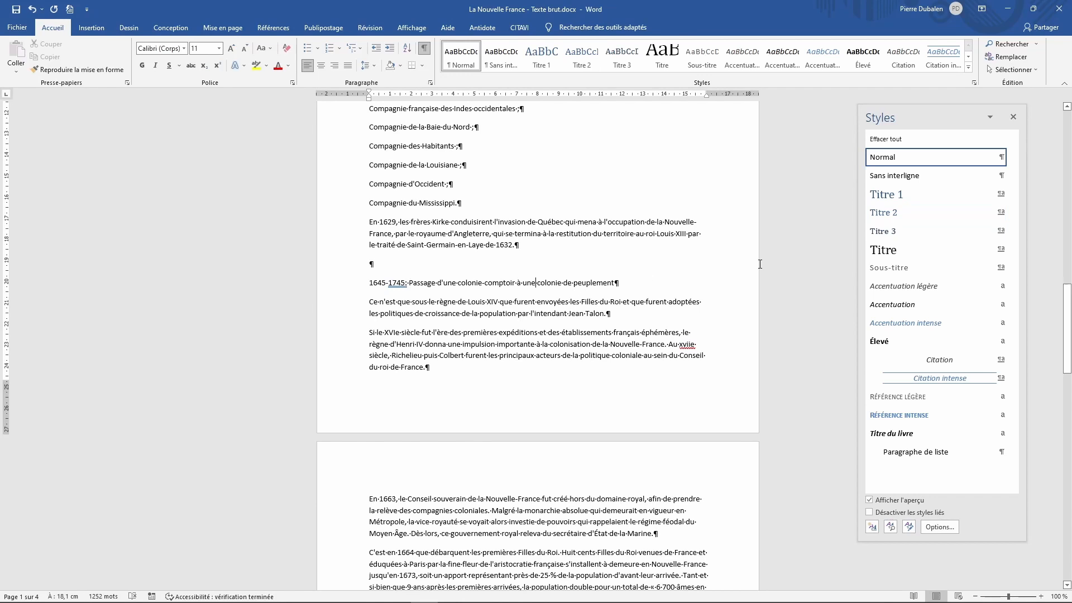
click(872, 213)
scroll(490, 343, down, 7)
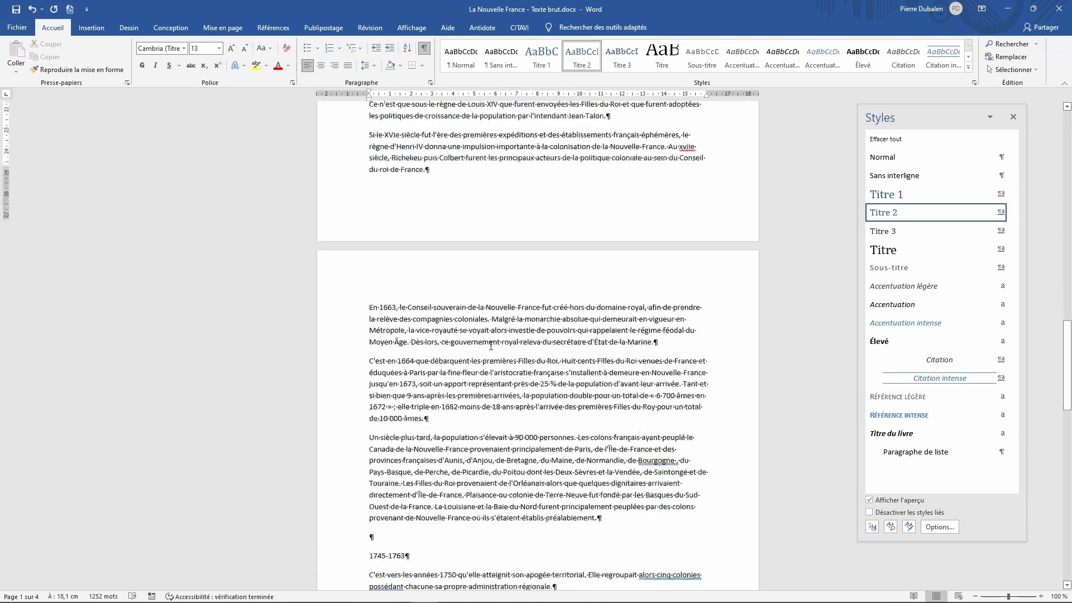
scroll(491, 344, down, 2)
click(380, 318)
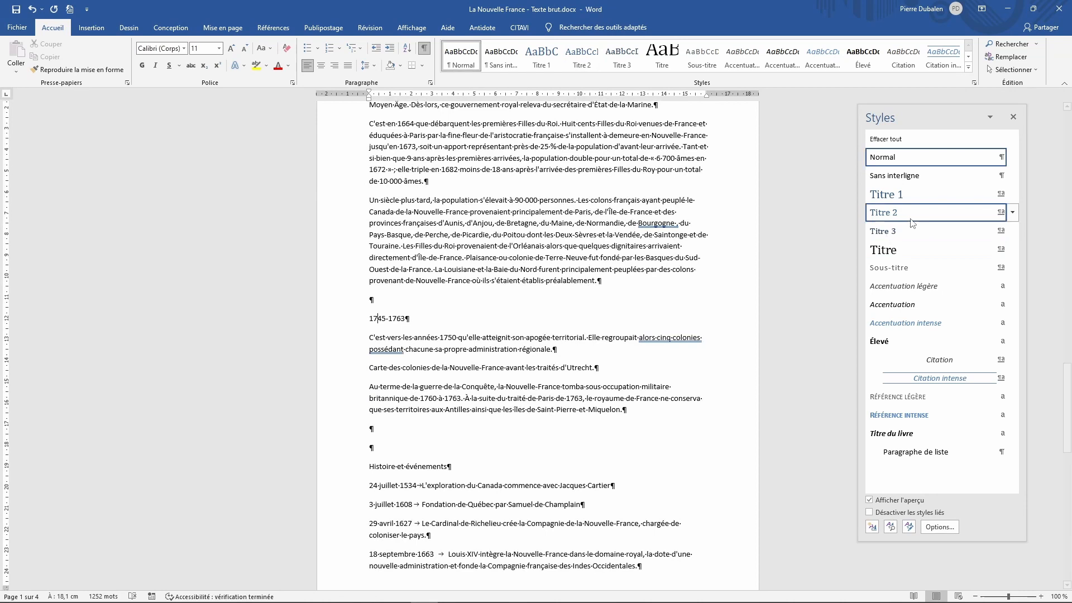
click(892, 216)
Apply the Titre 1 style to the heading "Histoire et événements"
scroll(419, 411, down, 1)
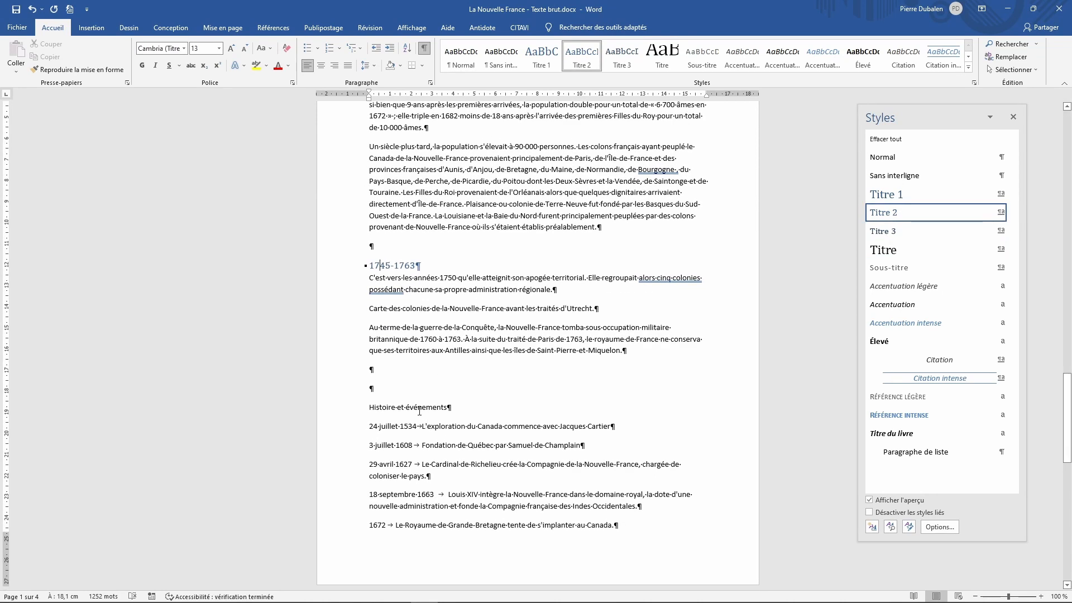
click(419, 411)
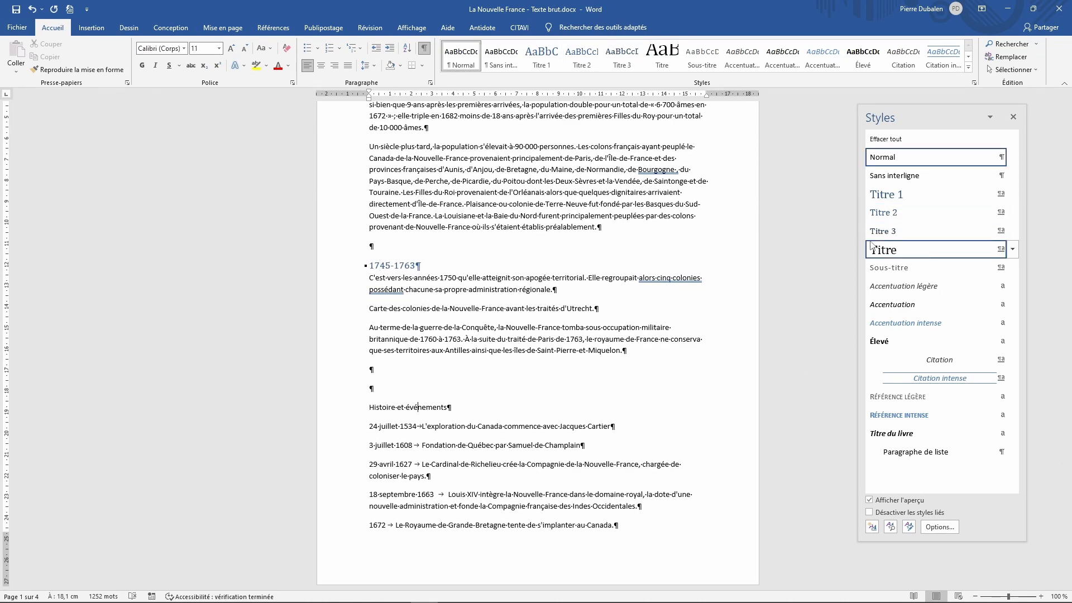
click(886, 200)
scroll(604, 349, down, 5)
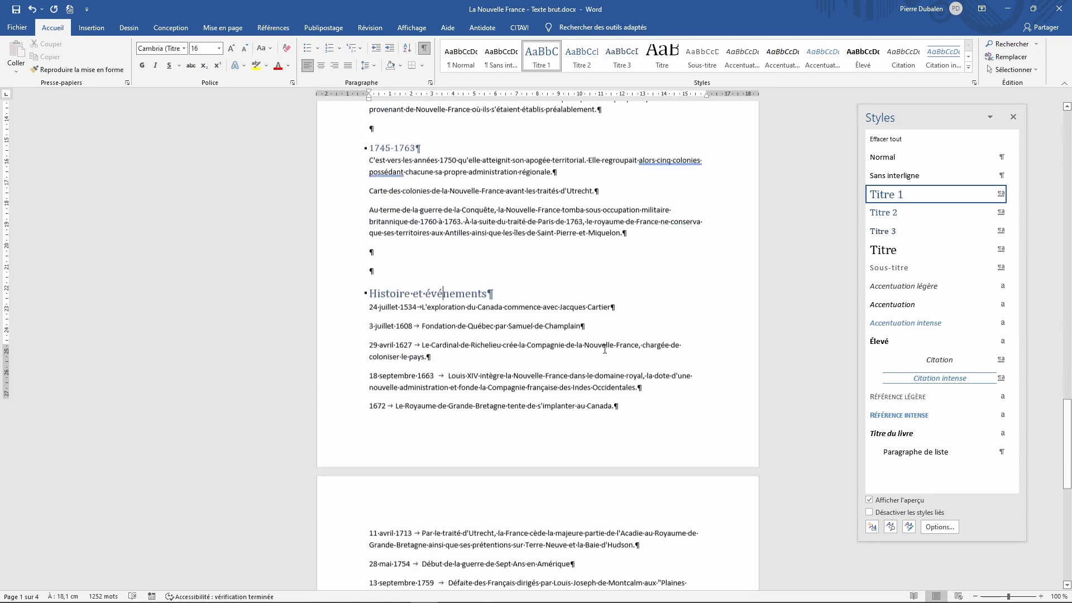
Return to the start of the document and show the navigation pane (Volet de navigation) with its heading outline
scroll(604, 349, up, 8)
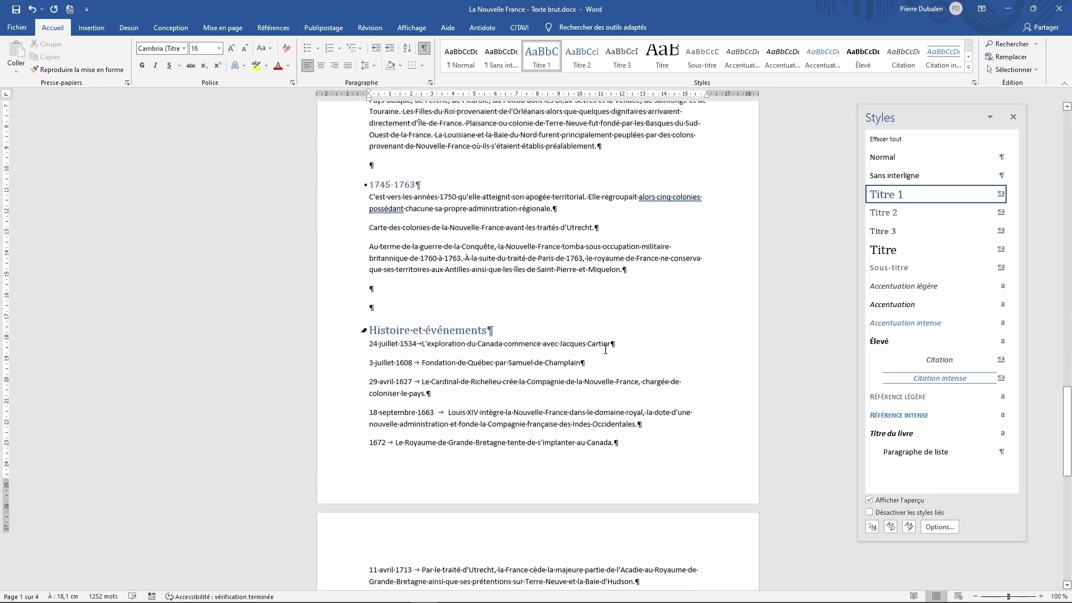
scroll(605, 349, up, 15)
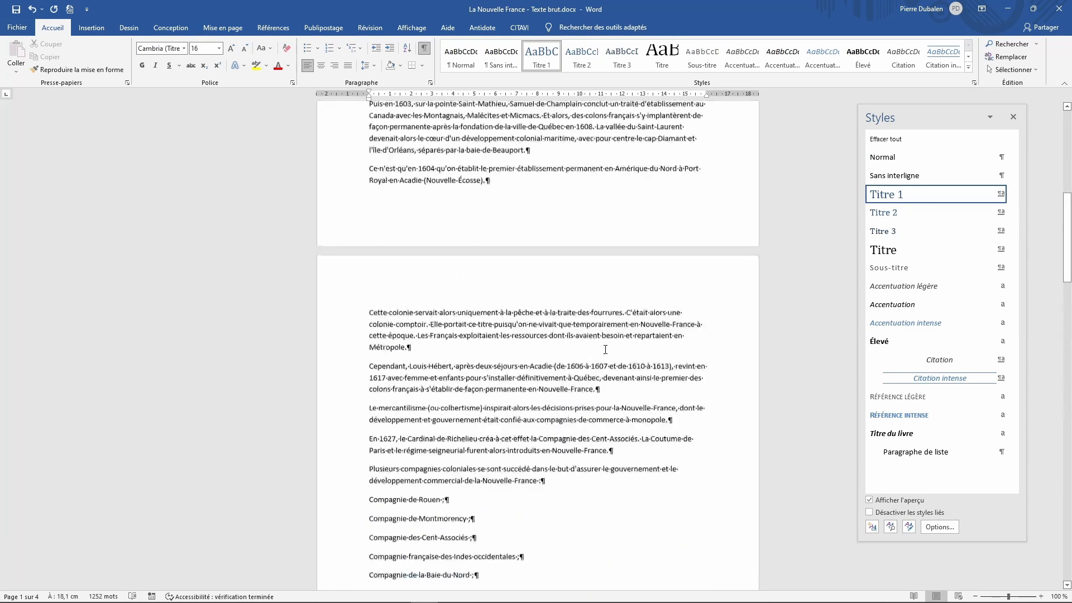
scroll(605, 349, up, 7)
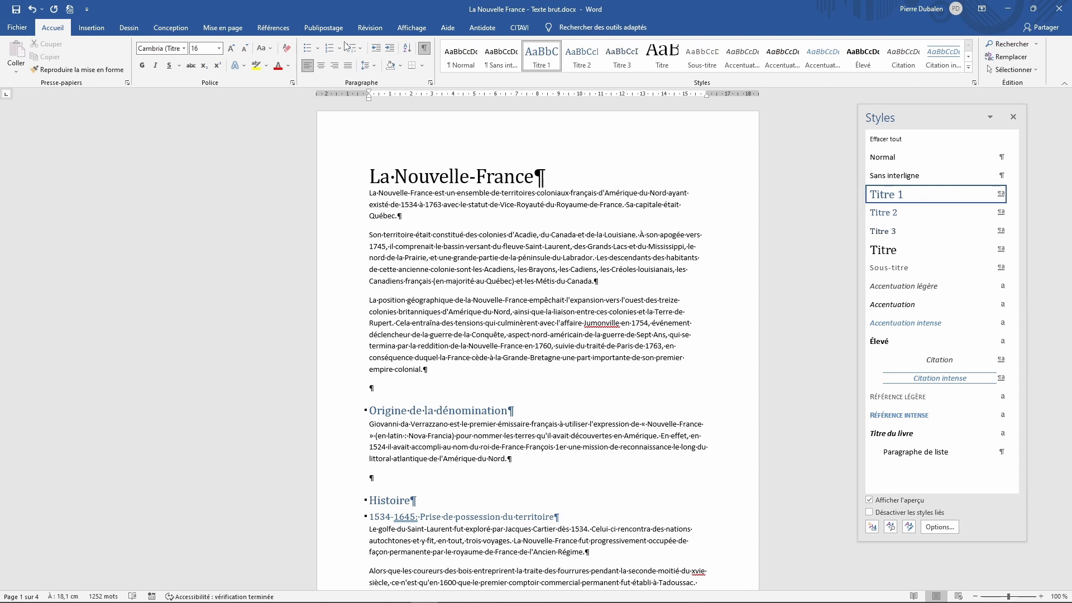
click(412, 28)
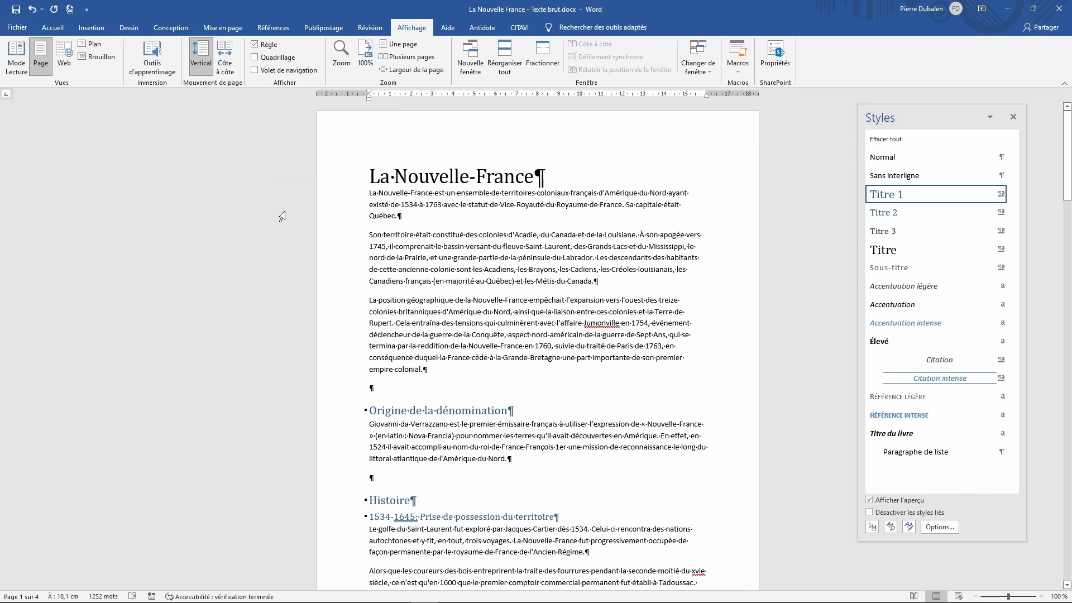
click(255, 72)
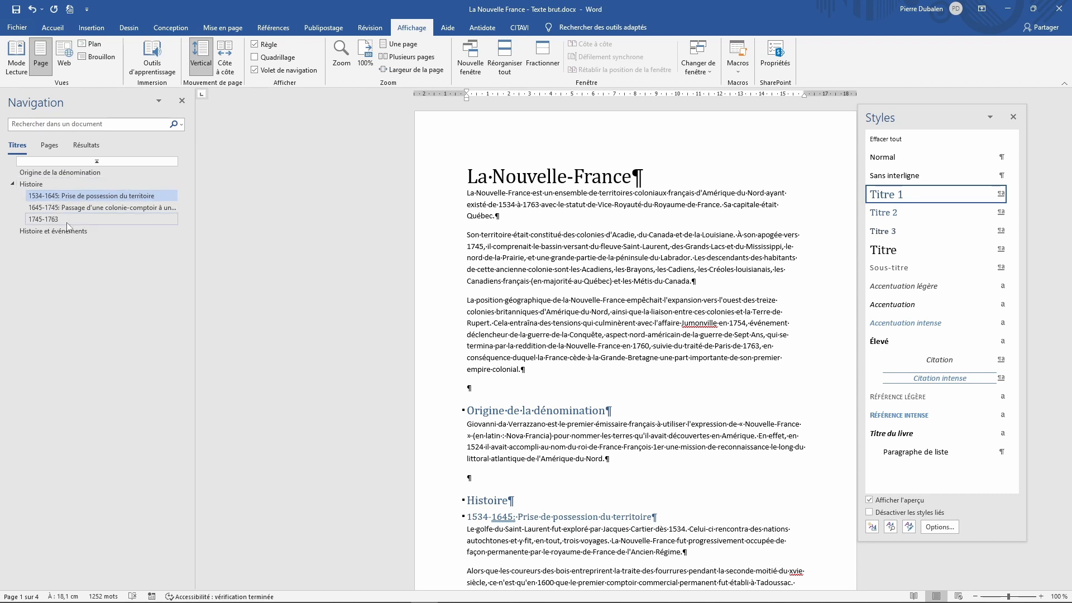
Jump to the 1645-1745 section from the heading outline, then move the Styles pane clear of the page and go back toward "Histoire"
click(43, 124)
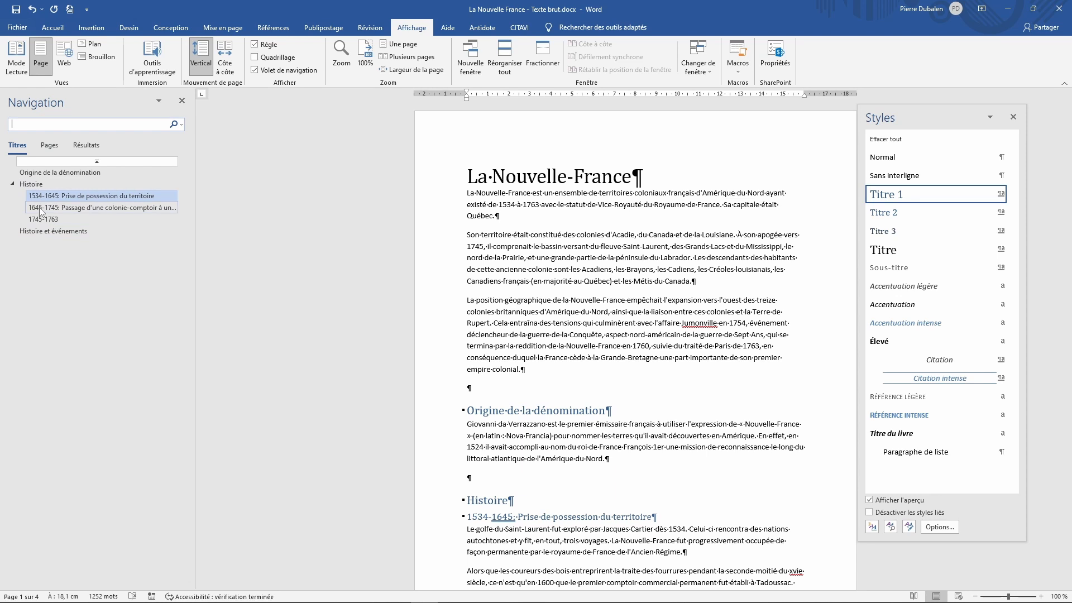
click(72, 208)
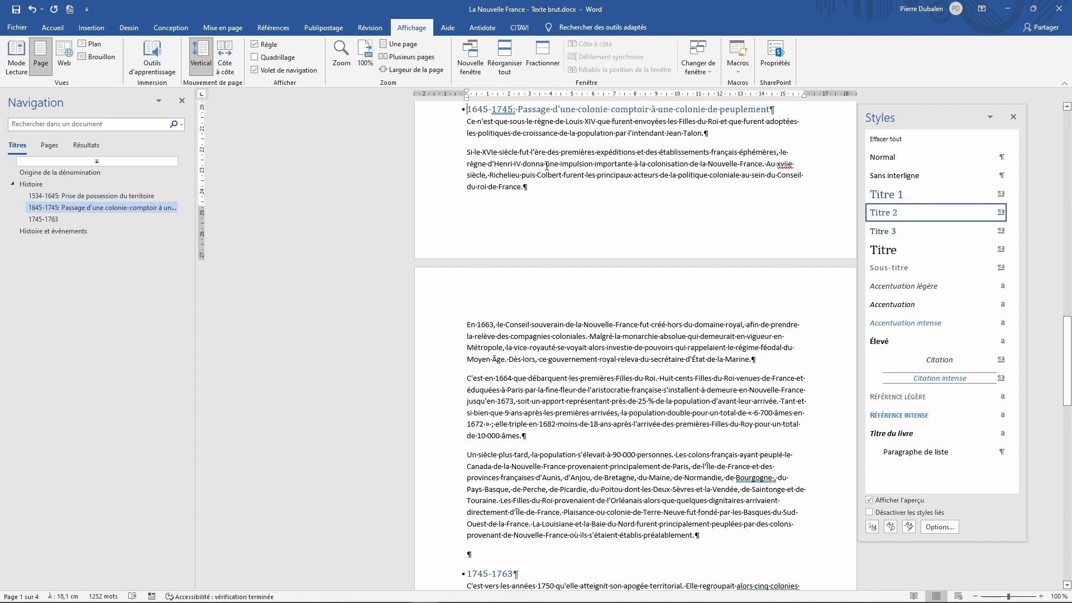
scroll(547, 165, up, 15)
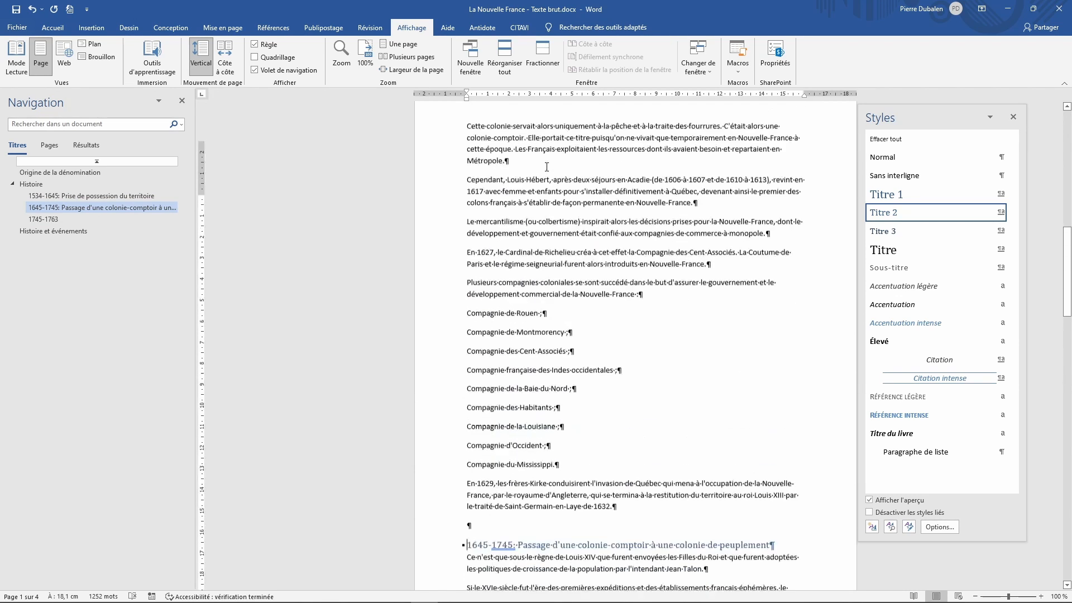
drag(926, 117, 959, 120)
scroll(608, 341, up, 7)
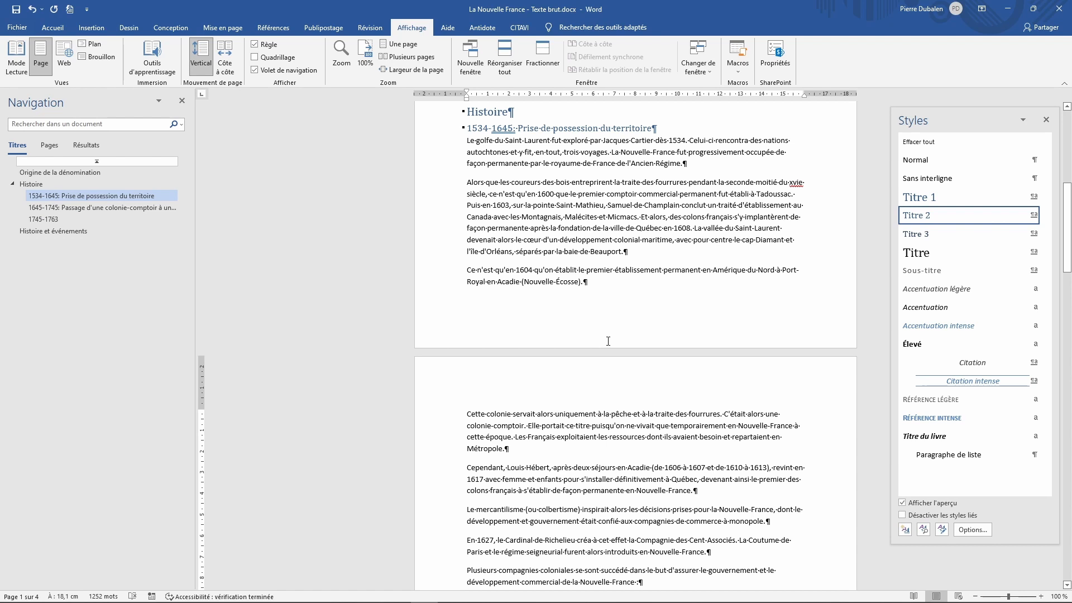
Apply the predefined style set with a centred black title, bold capitalised main headings and justified body text to the document
scroll(608, 341, up, 4)
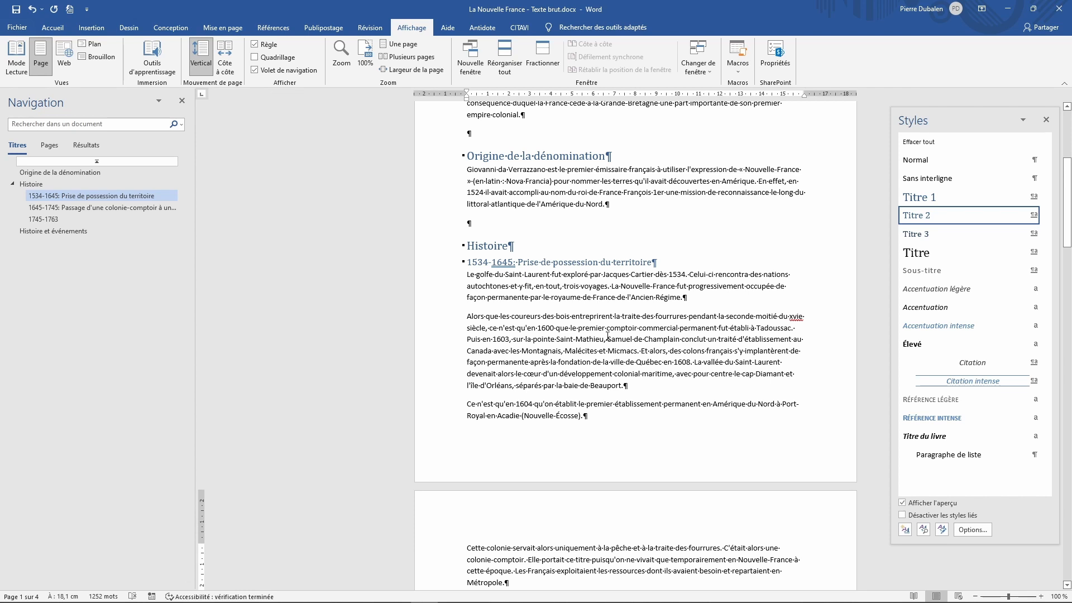
scroll(608, 337, down, 3)
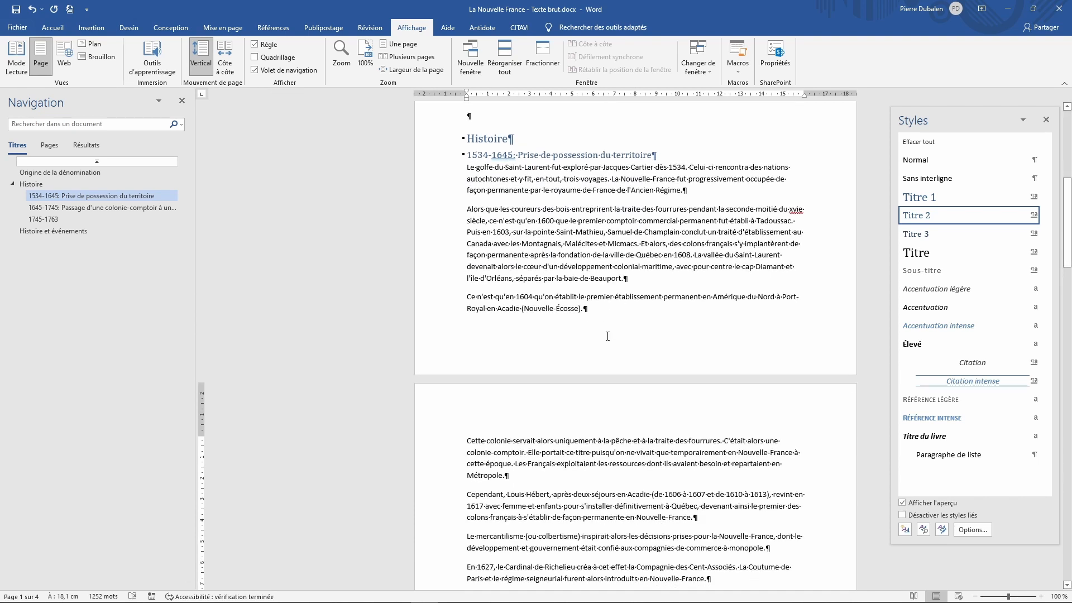
scroll(607, 335, up, 10)
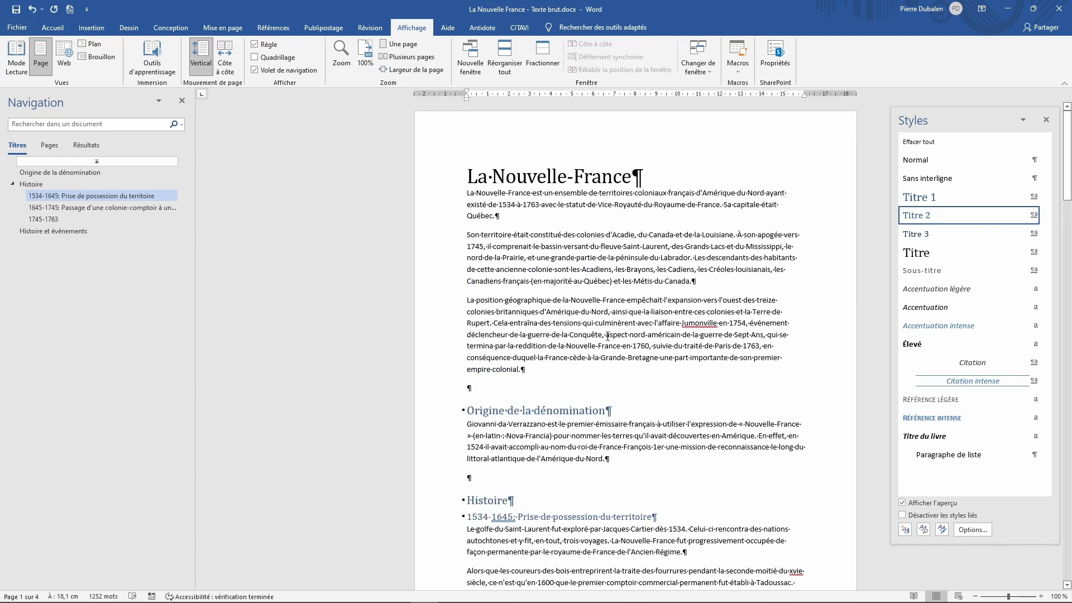
scroll(607, 336, down, 5)
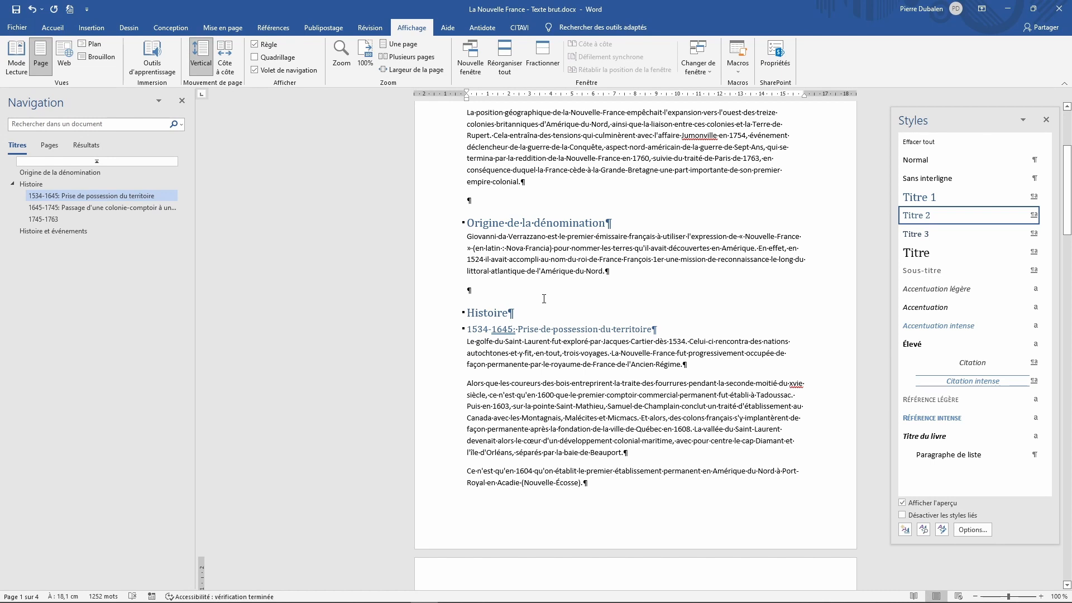
click(57, 30)
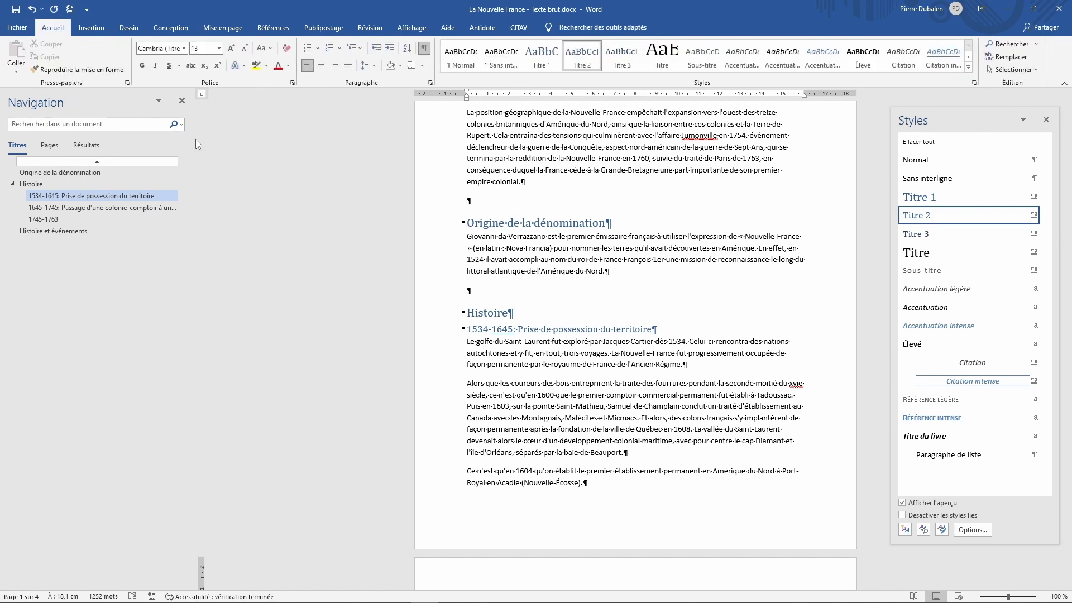
click(170, 29)
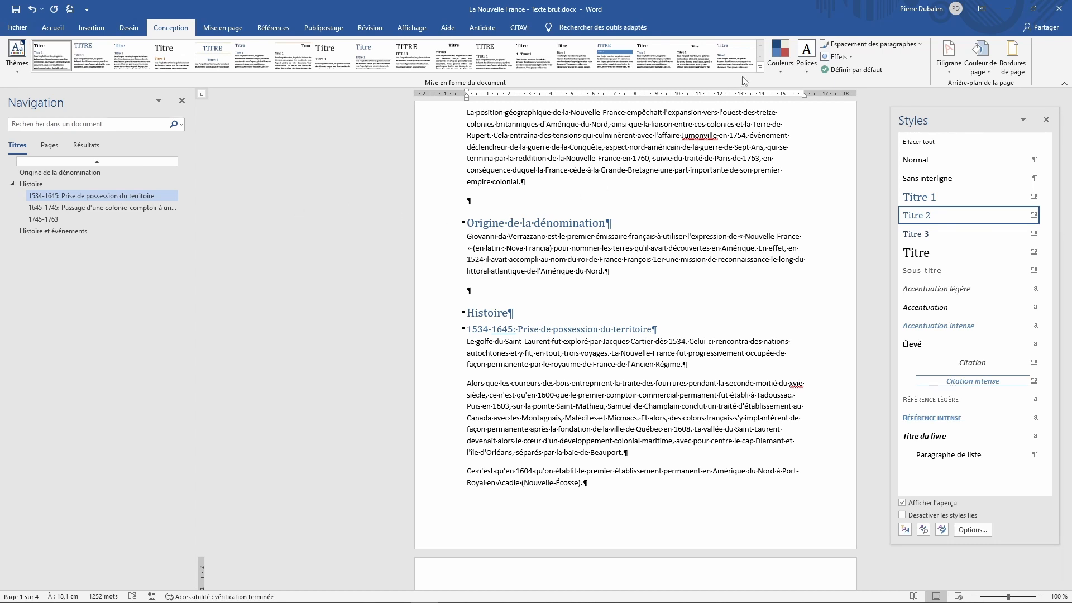
click(759, 68)
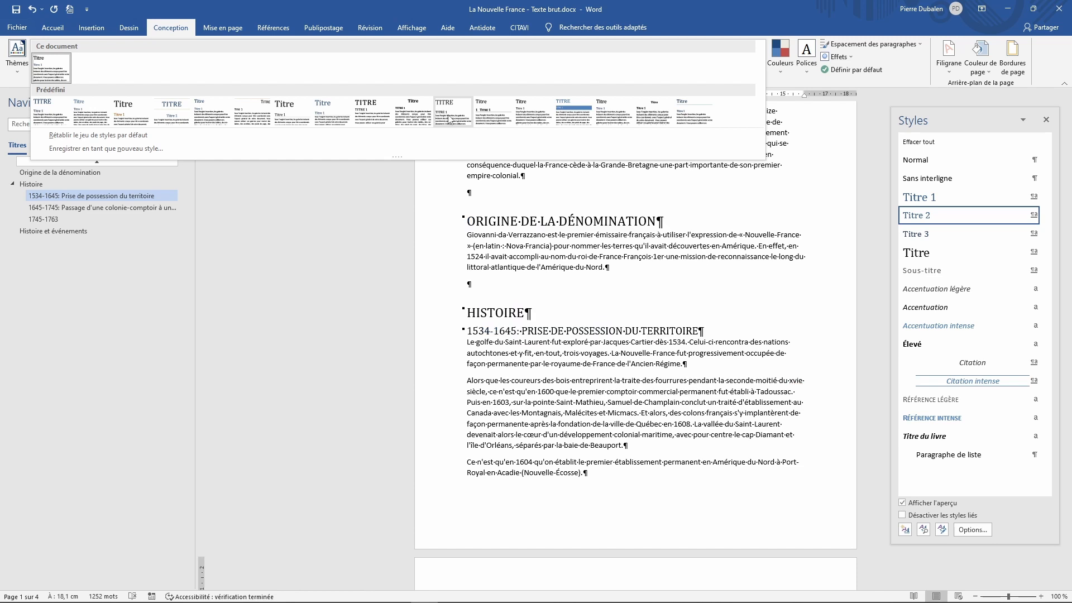
click(418, 117)
scroll(551, 246, up, 3)
scroll(551, 246, down, 5)
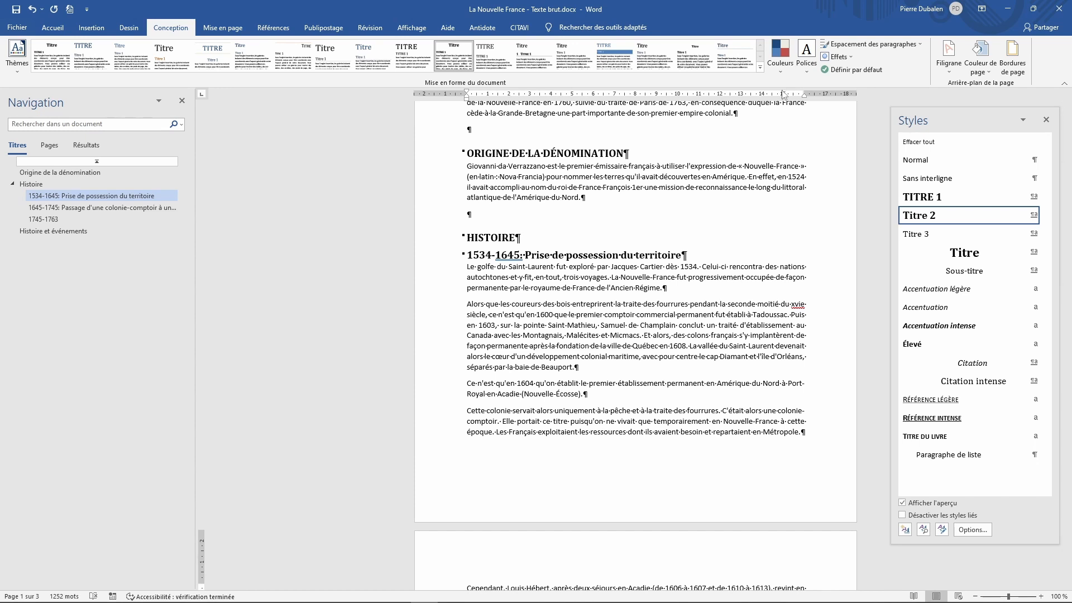
click(780, 69)
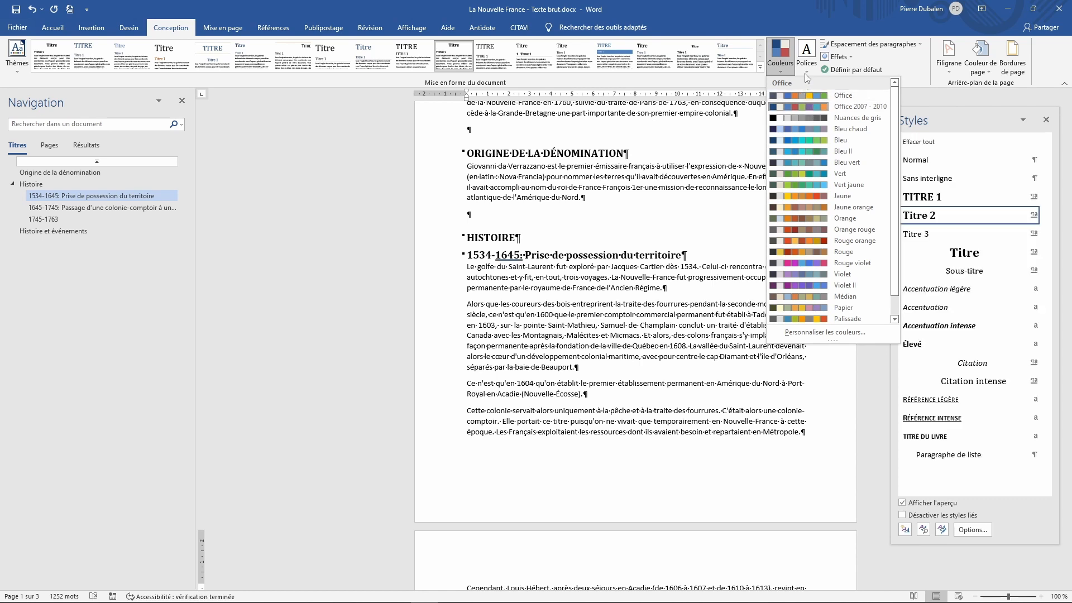
click(806, 66)
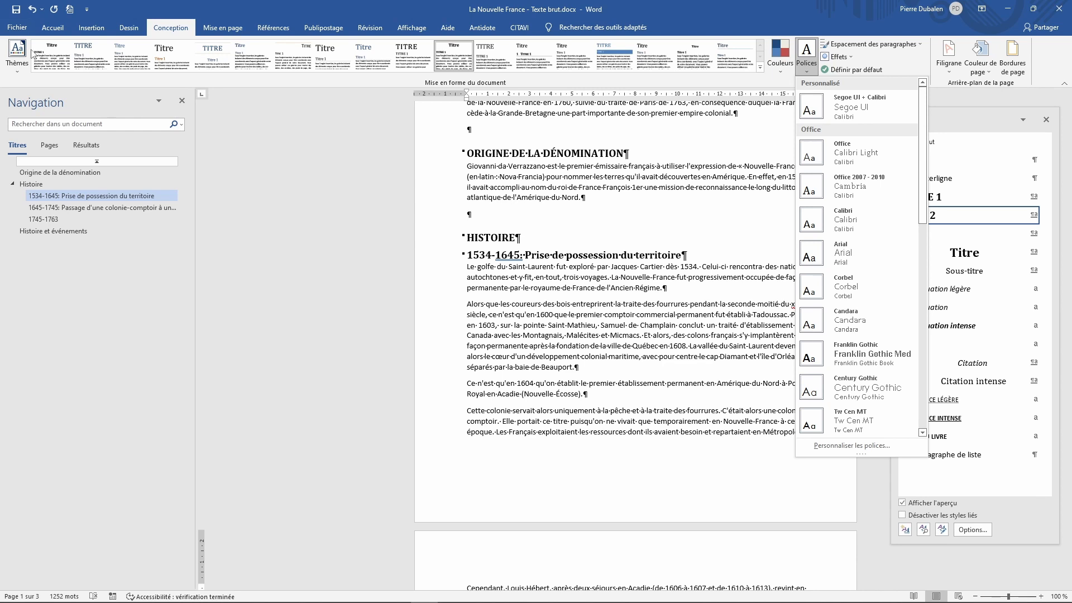
click(48, 29)
click(49, 29)
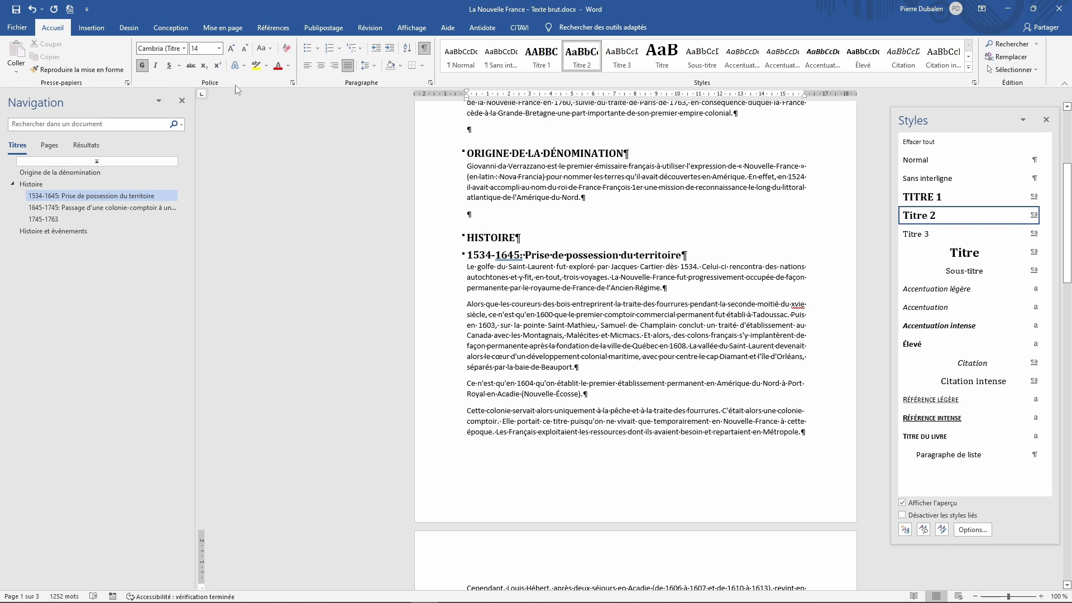
click(184, 49)
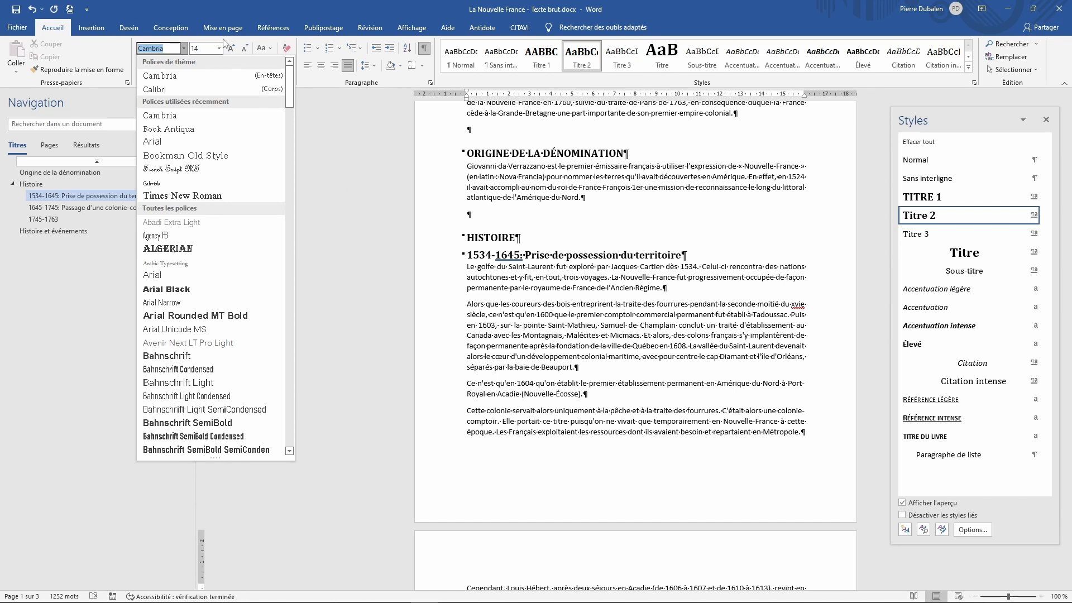
click(177, 30)
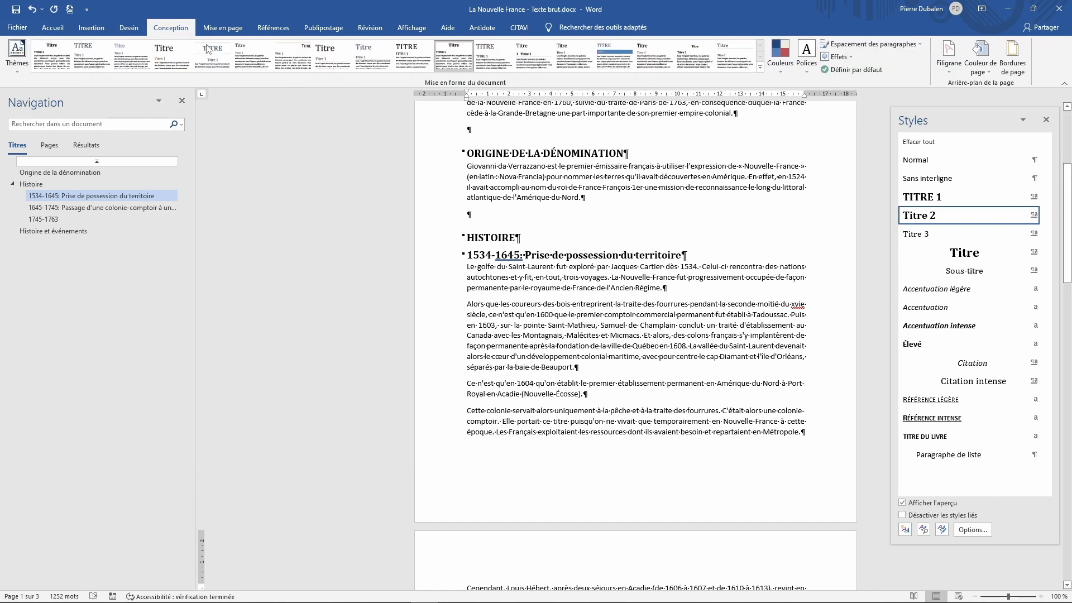
Switch the document's theme fonts to the Calibri-Cambria set and review the restyled text
click(807, 72)
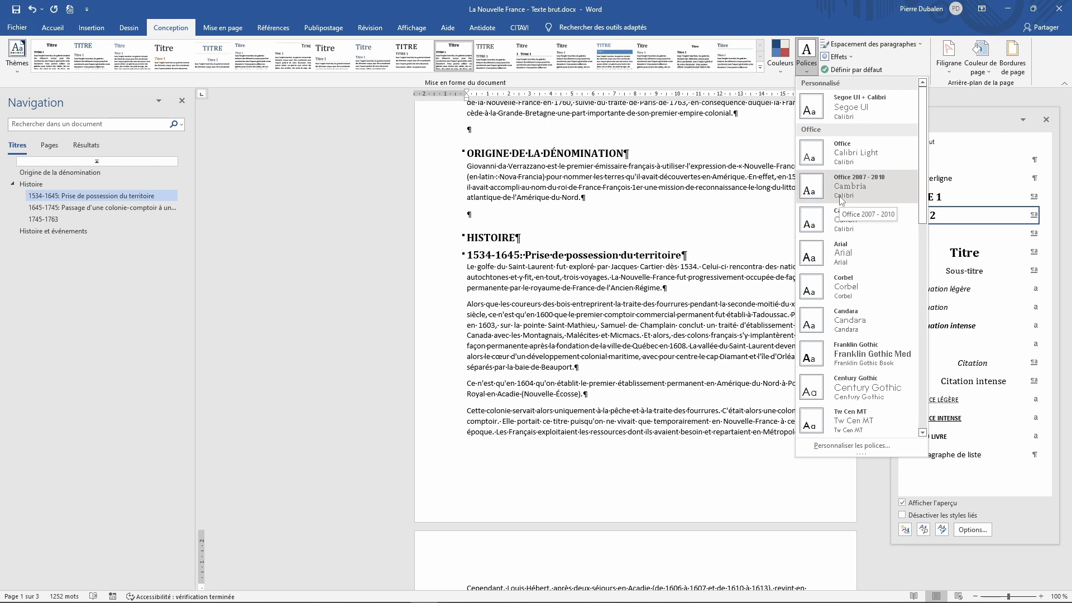
scroll(841, 201, down, 3)
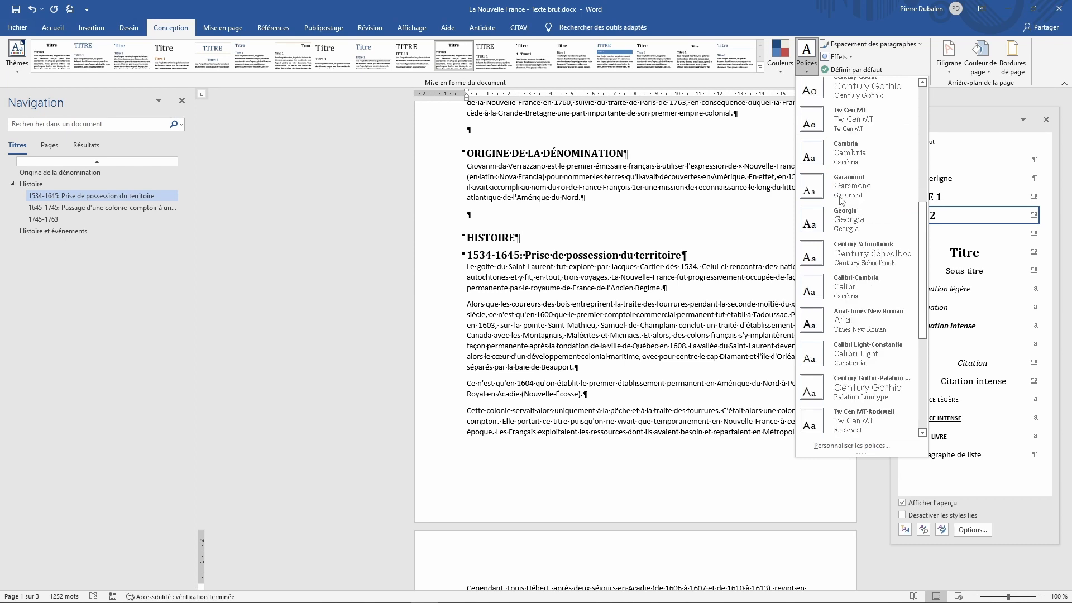
click(841, 291)
scroll(586, 255, up, 6)
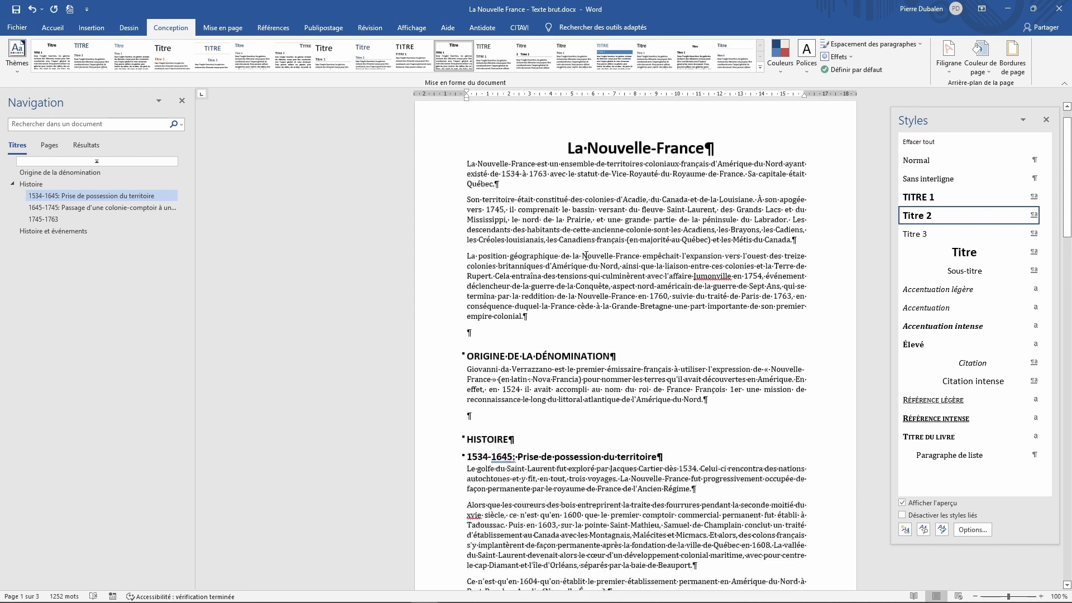
scroll(586, 256, down, 3)
scroll(585, 256, up, 2)
Start defining a new symbol bullet for the "Compagnie de Rouen" line and move the special characters dialog clear of the bullet definition
scroll(474, 316, down, 5)
scroll(475, 316, down, 18)
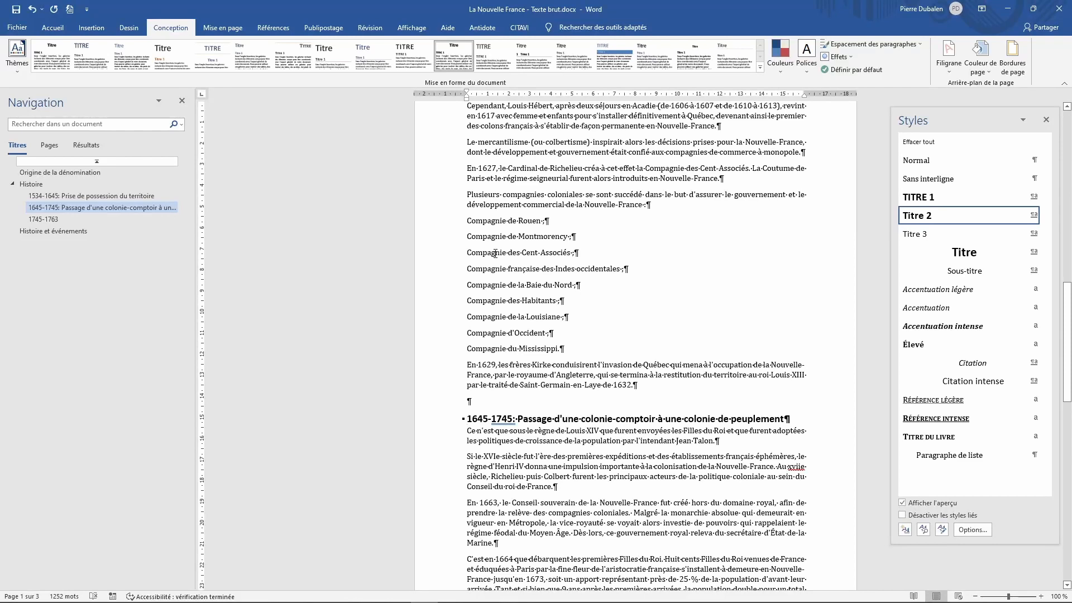
click(496, 222)
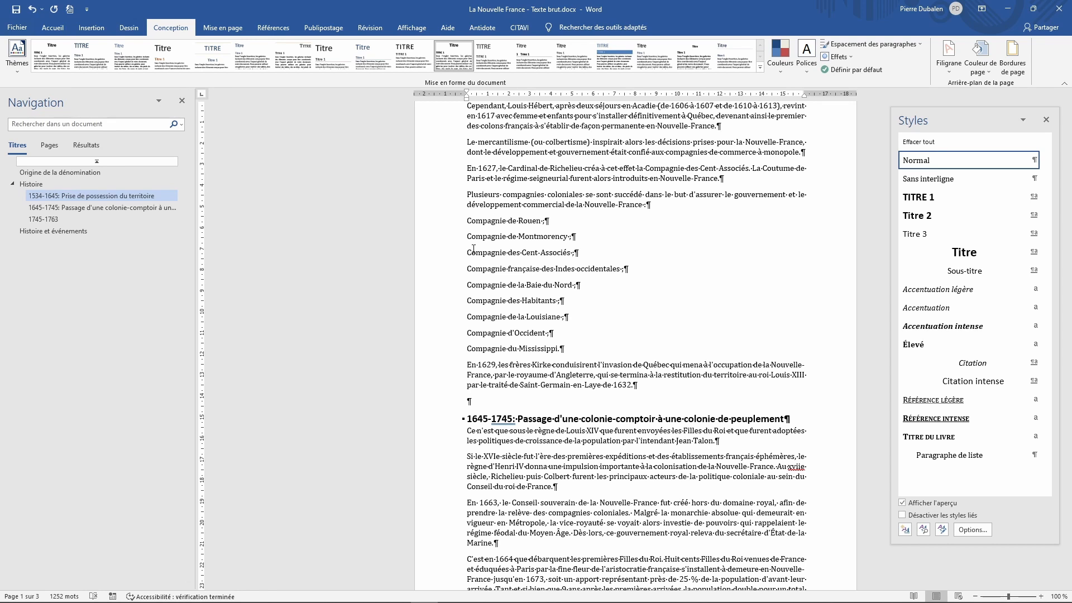
click(53, 27)
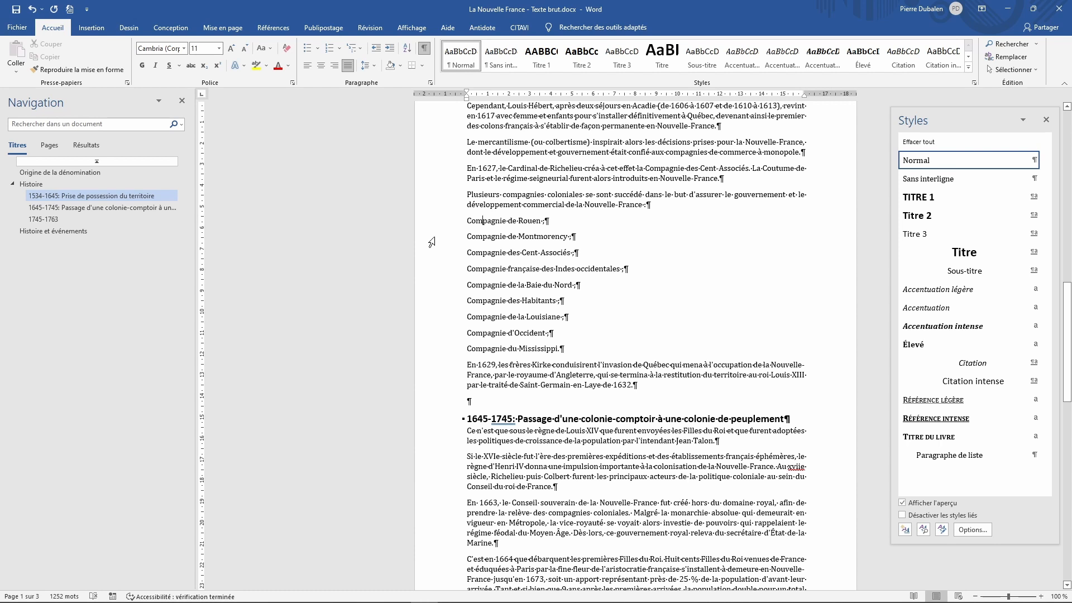
click(318, 49)
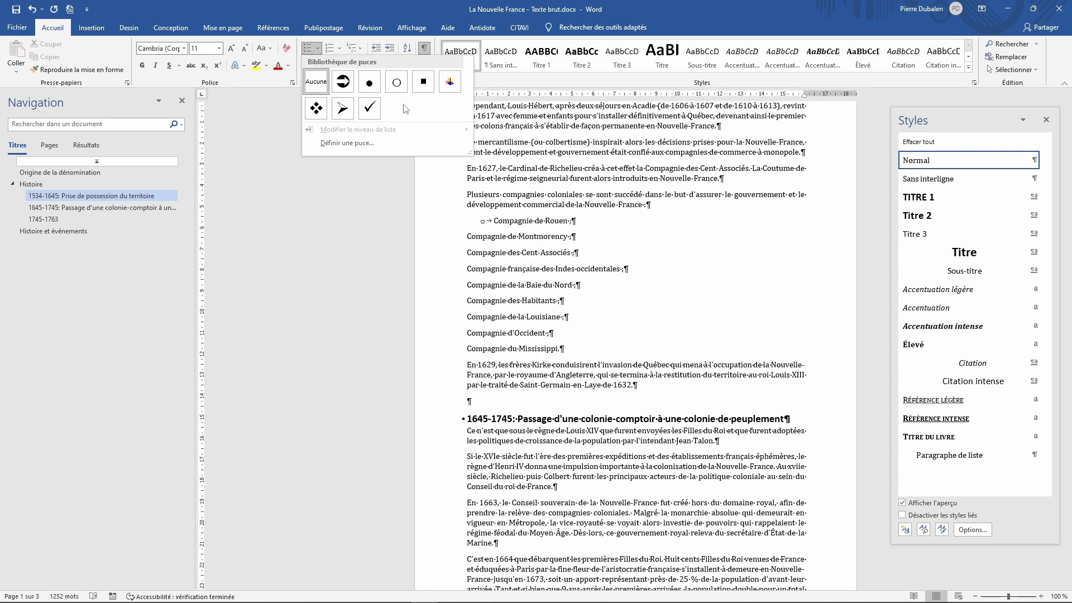
click(355, 147)
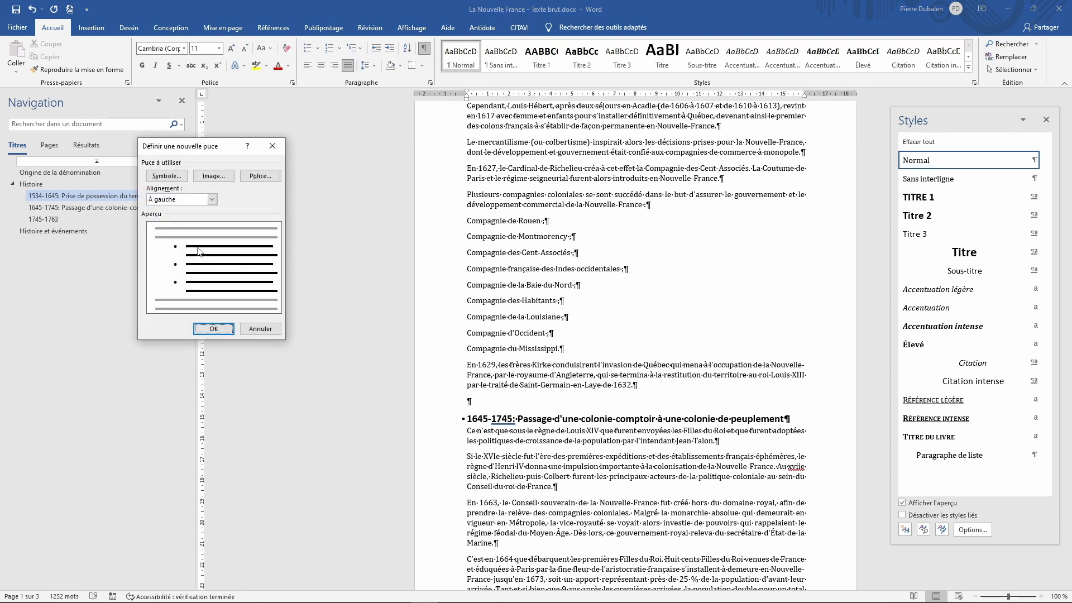
click(163, 177)
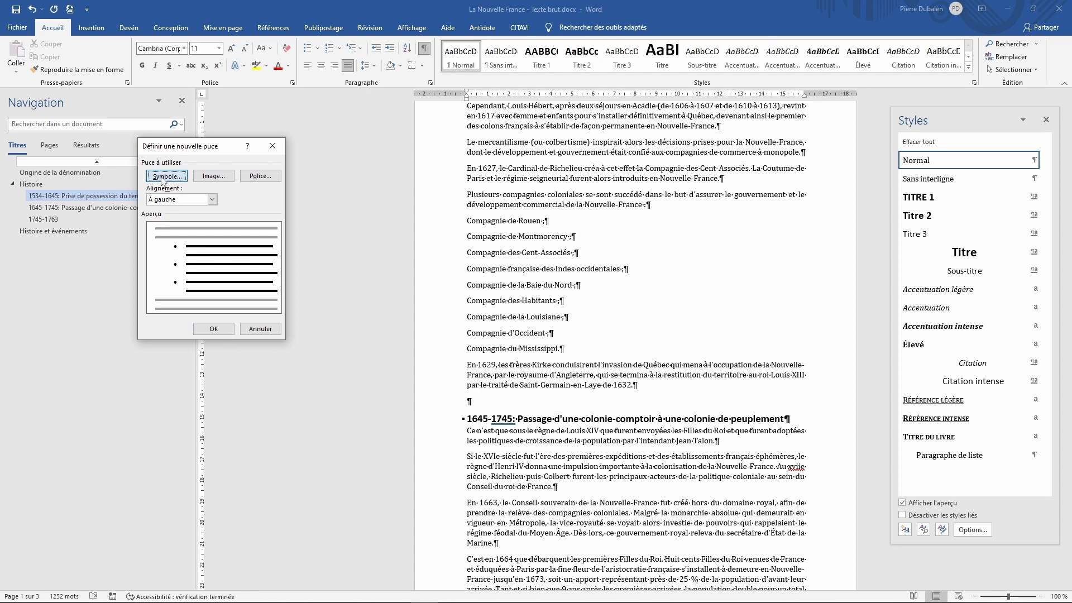
drag(294, 158, 566, 114)
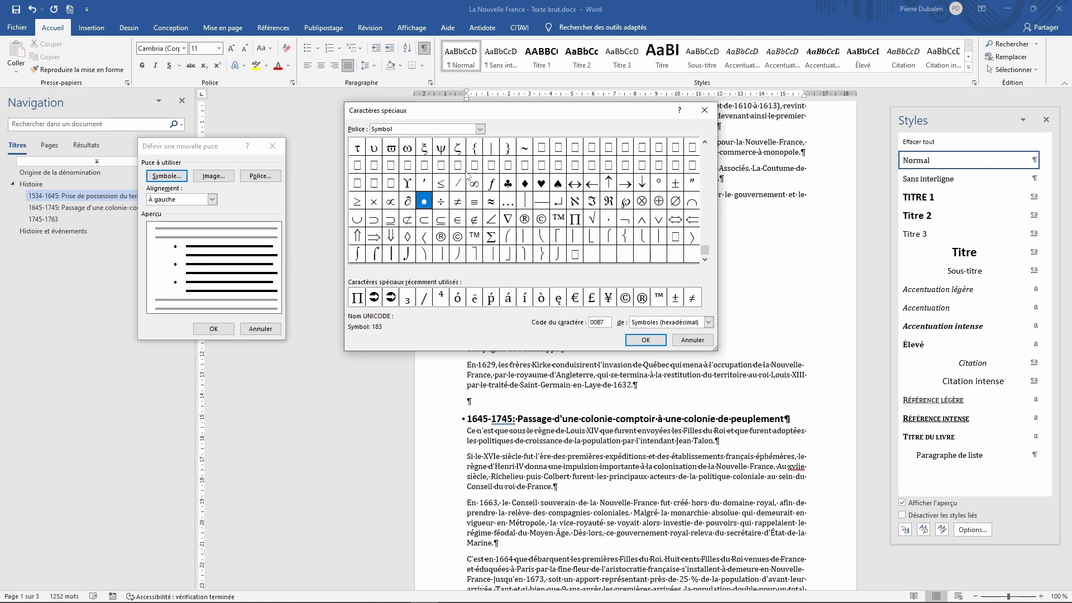
Use the Wingdings circled right-arrow symbol, character code 00DC, as the bullet for the "Compagnie de Rouen" line
click(480, 129)
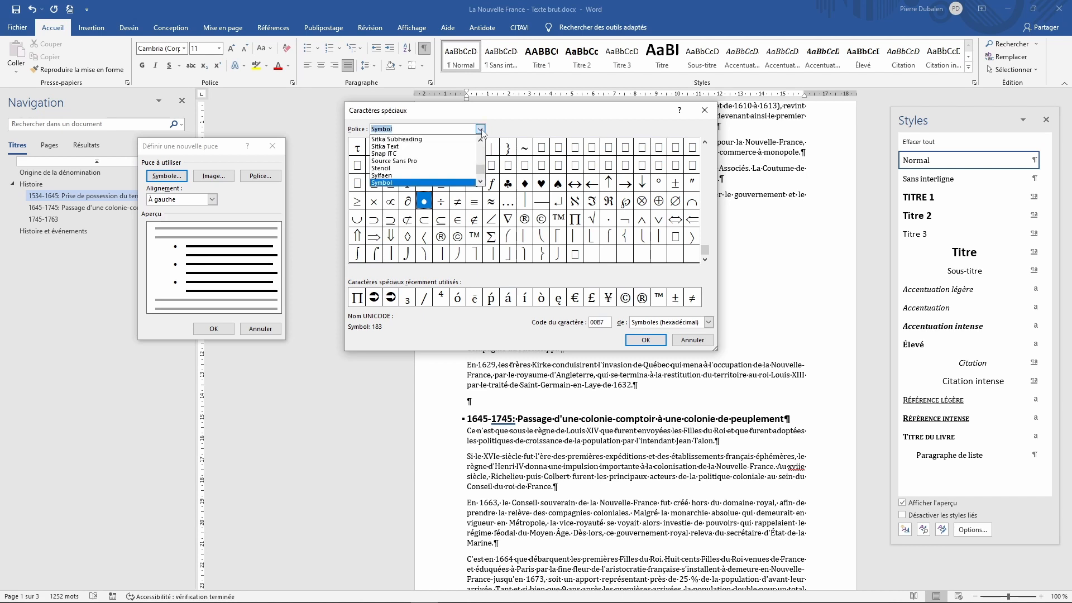
scroll(428, 166, down, 4)
scroll(428, 166, down, 4)
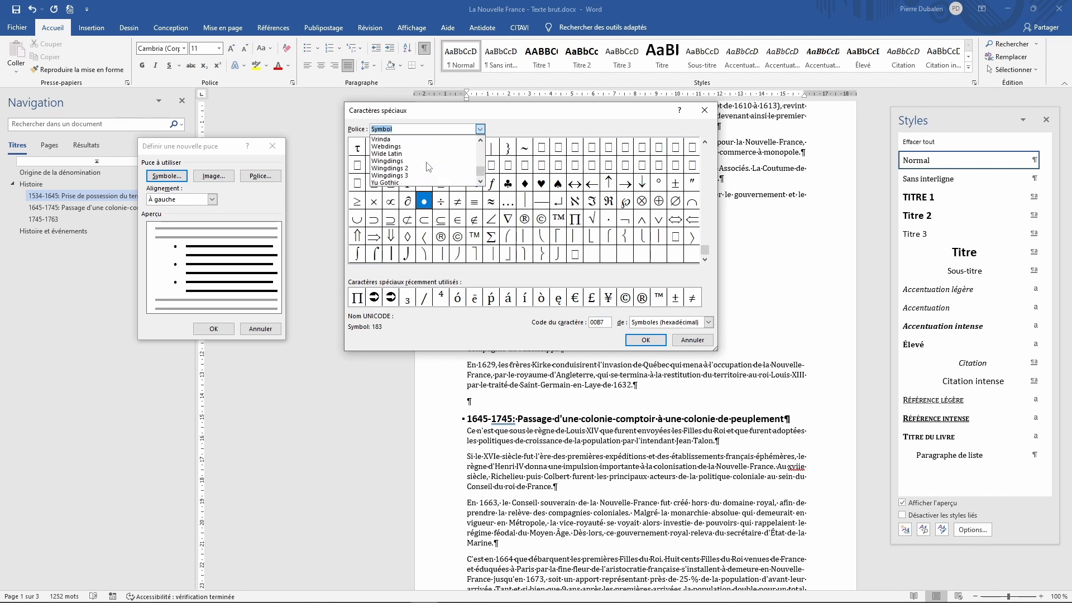
click(400, 162)
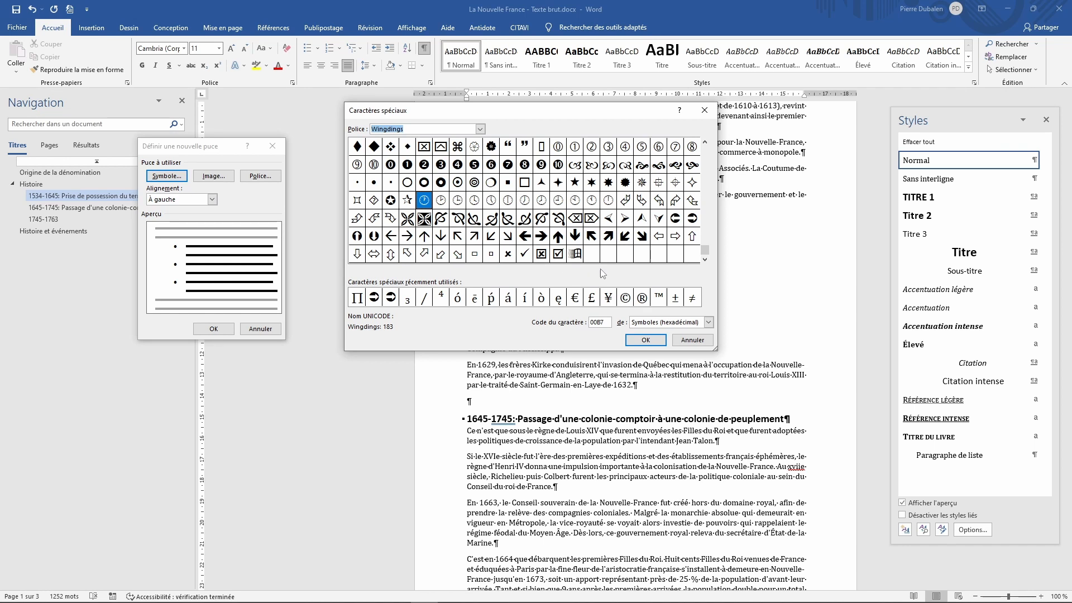
click(692, 219)
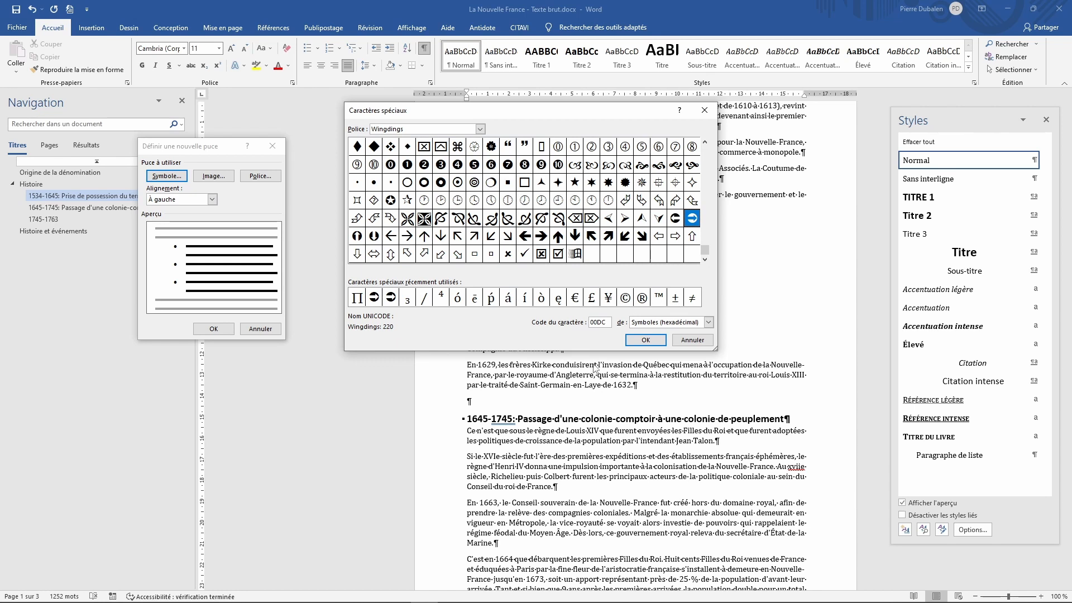
click(643, 340)
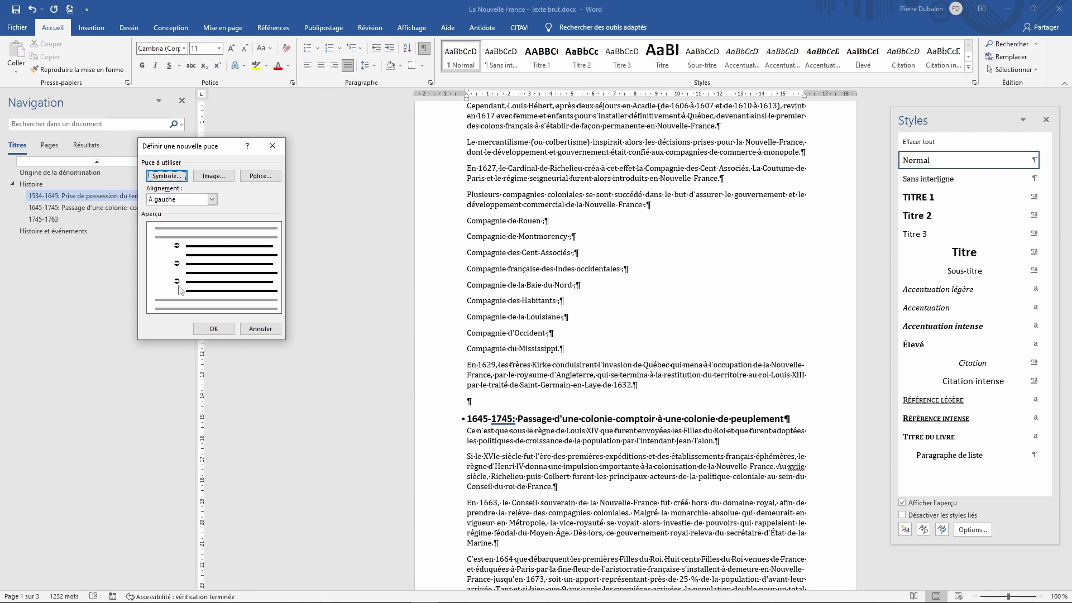
click(207, 330)
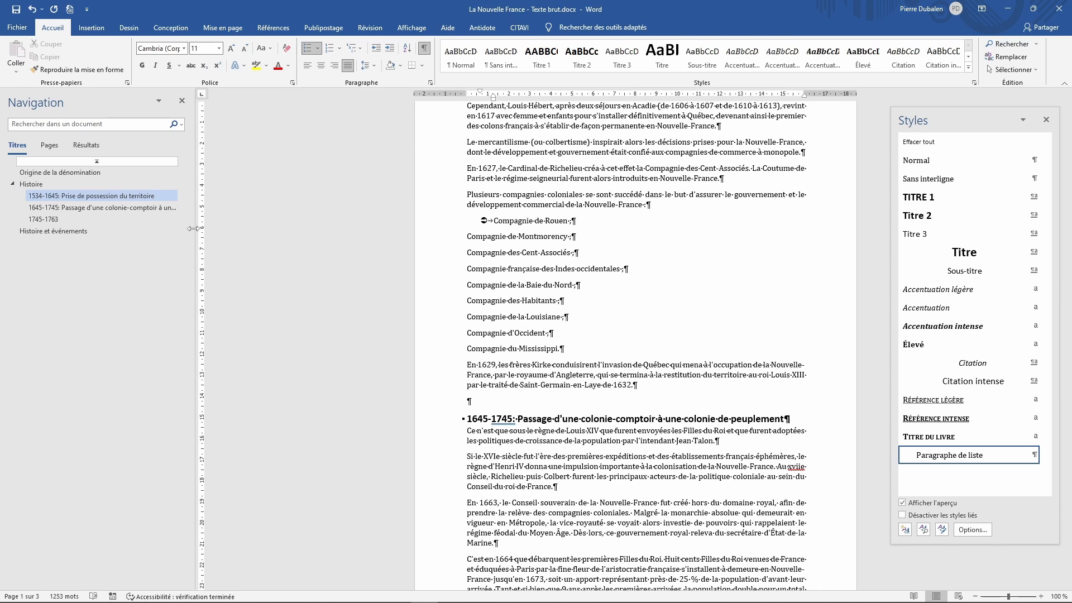
Set the bulleted line's paragraph spacing to 3 pt before and 3 pt after
click(431, 84)
drag(219, 157, 687, 124)
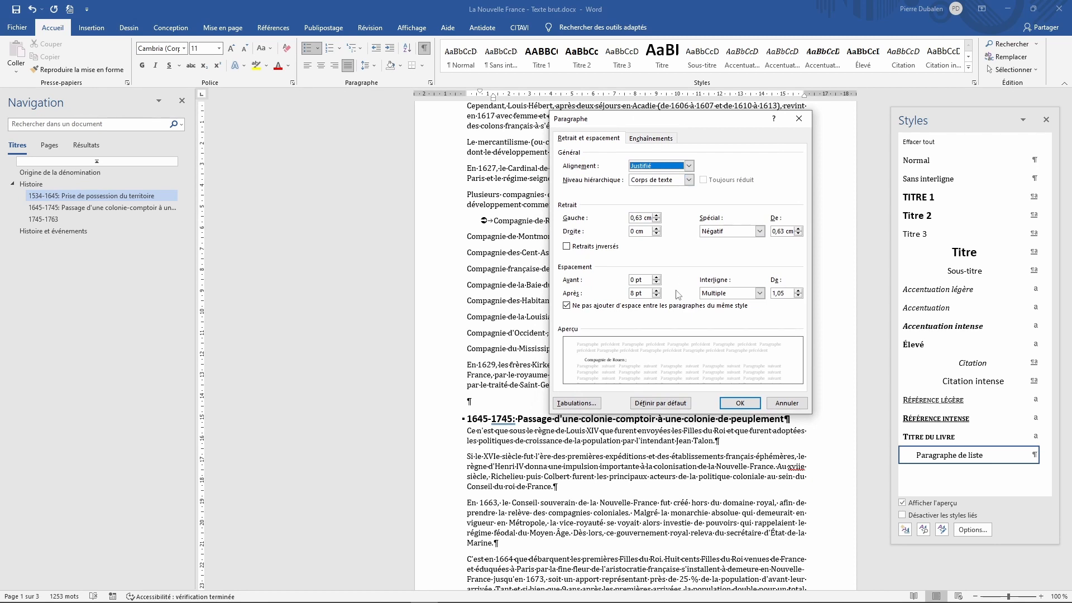
click(632, 280)
key(Delete)
text(3)
key(Tab)
key(Left)
key(Delete)
text(3)
click(741, 403)
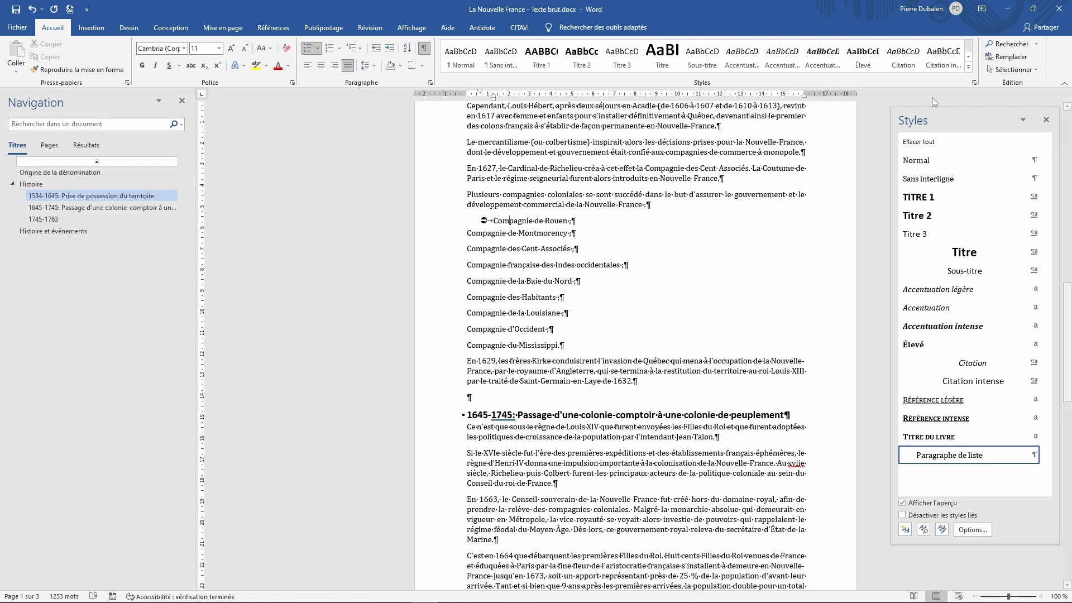
Create a new style named "Liste ExoBureau" from the bulleted line's formatting and display the full style gallery
click(968, 67)
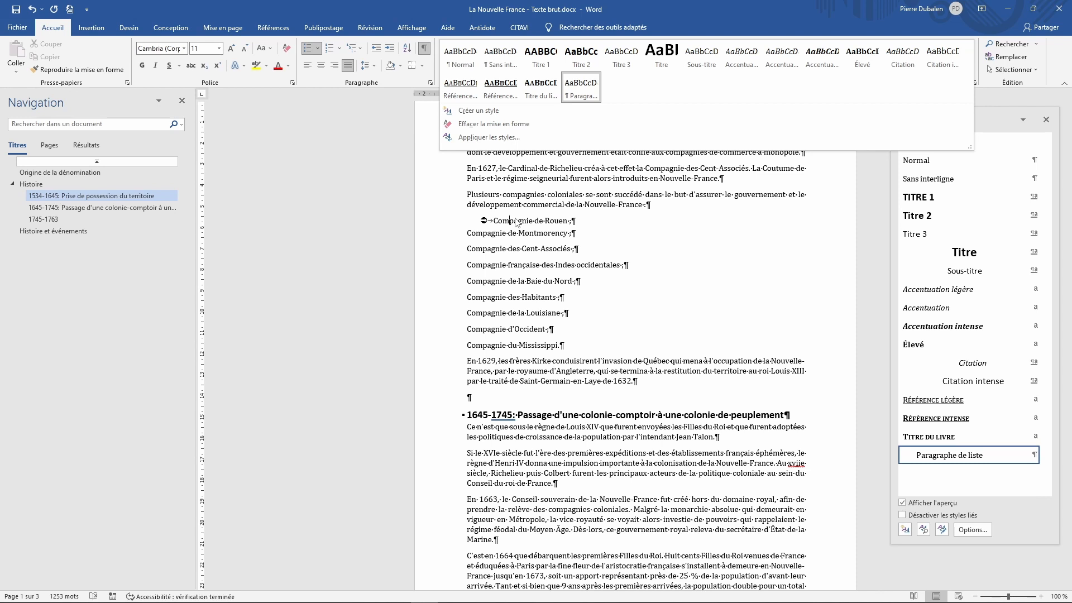
click(484, 111)
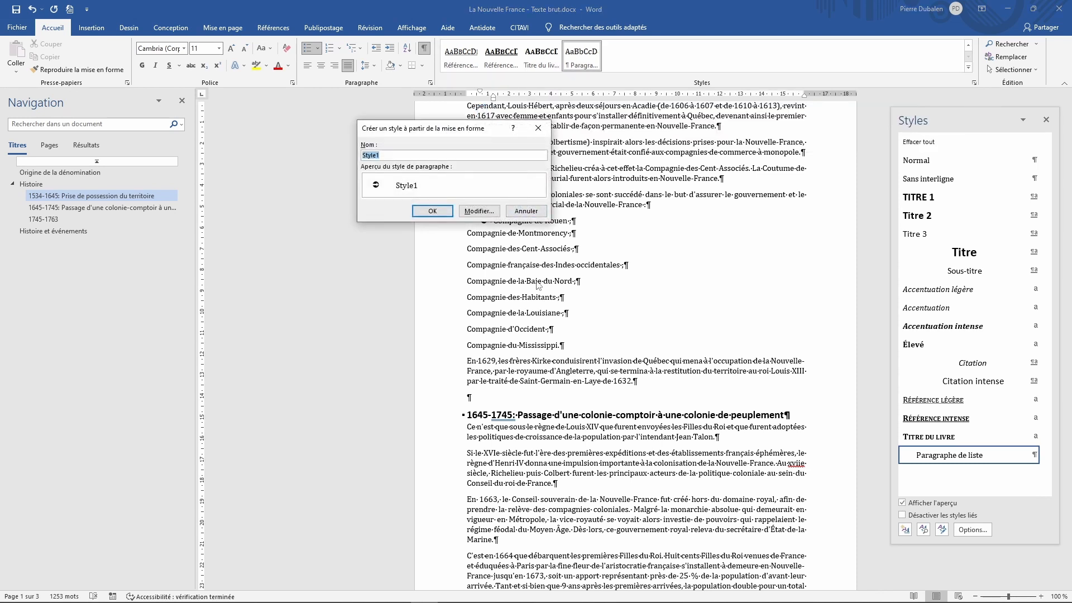
text(Liste ExoBureau)
click(432, 211)
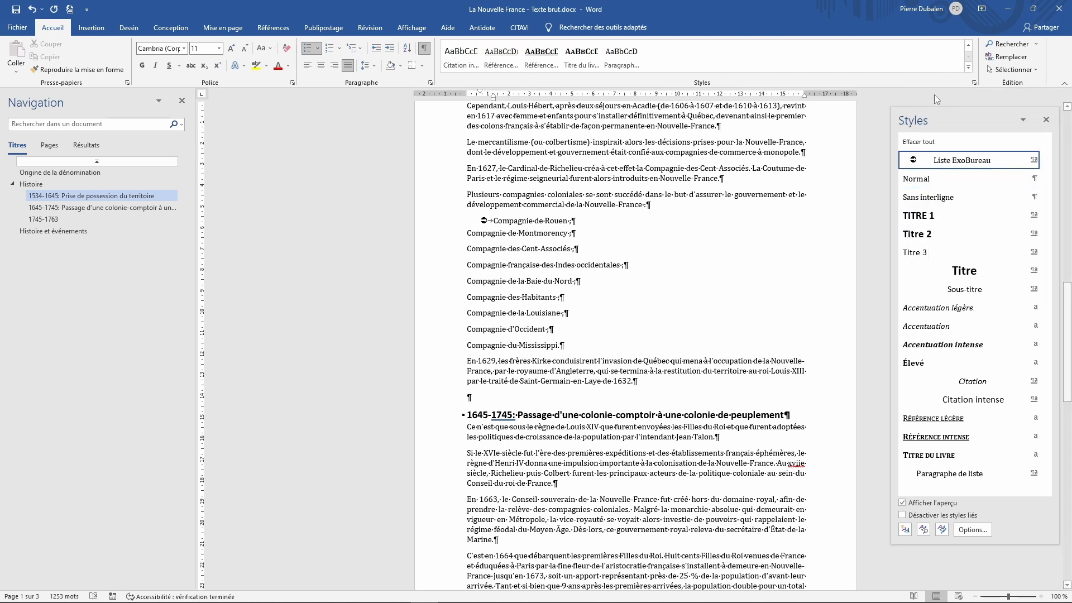
click(969, 67)
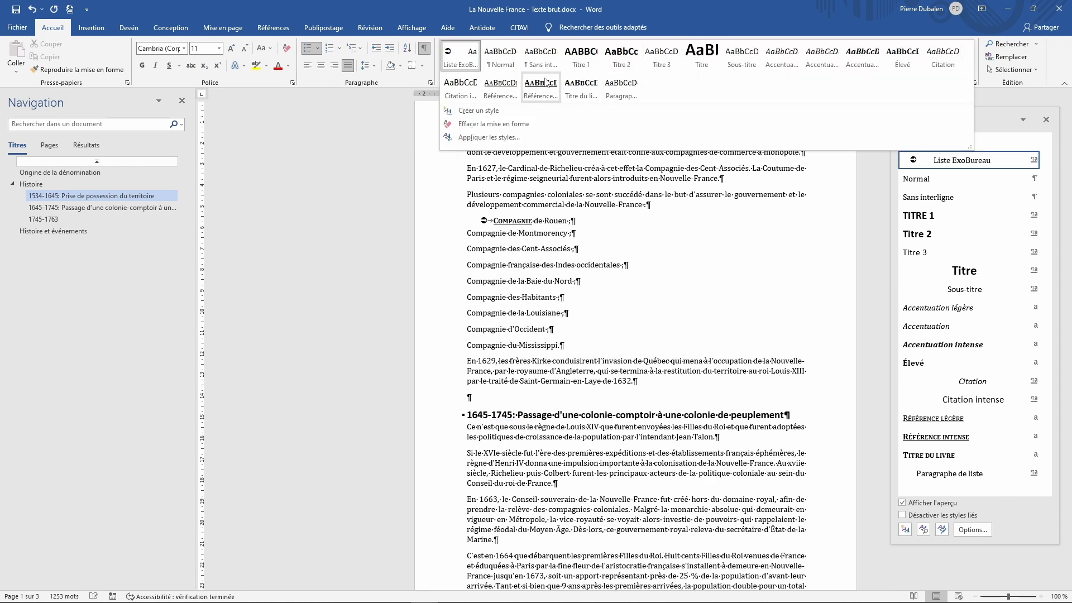
Apply the "Liste ExoBureau" style to the company lines from "Compagnie de Montmorency" through "Compagnie du Mississippi"
click(429, 198)
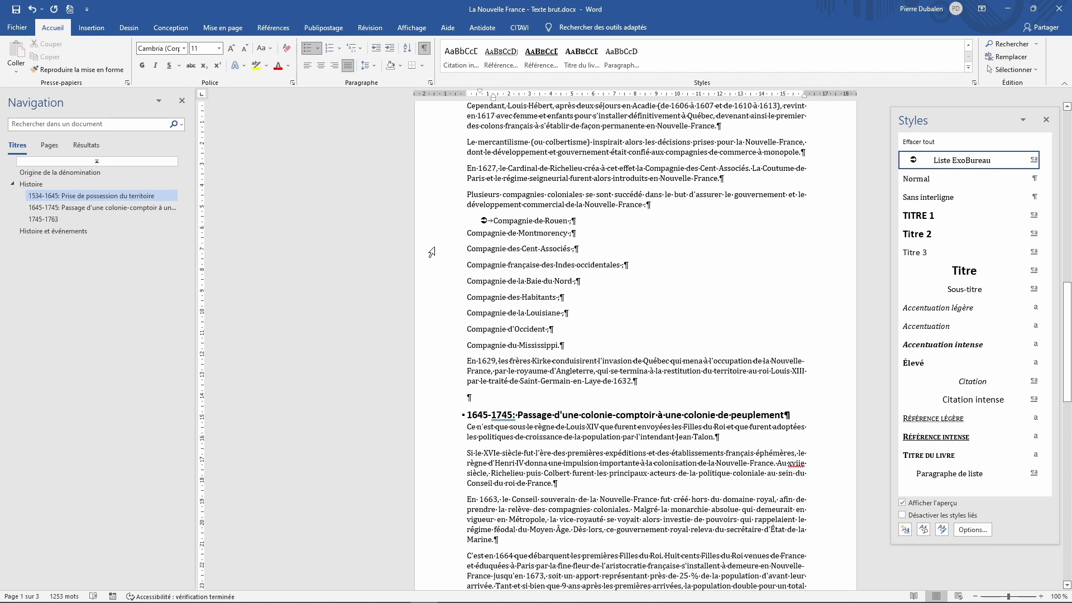
drag(439, 239, 436, 351)
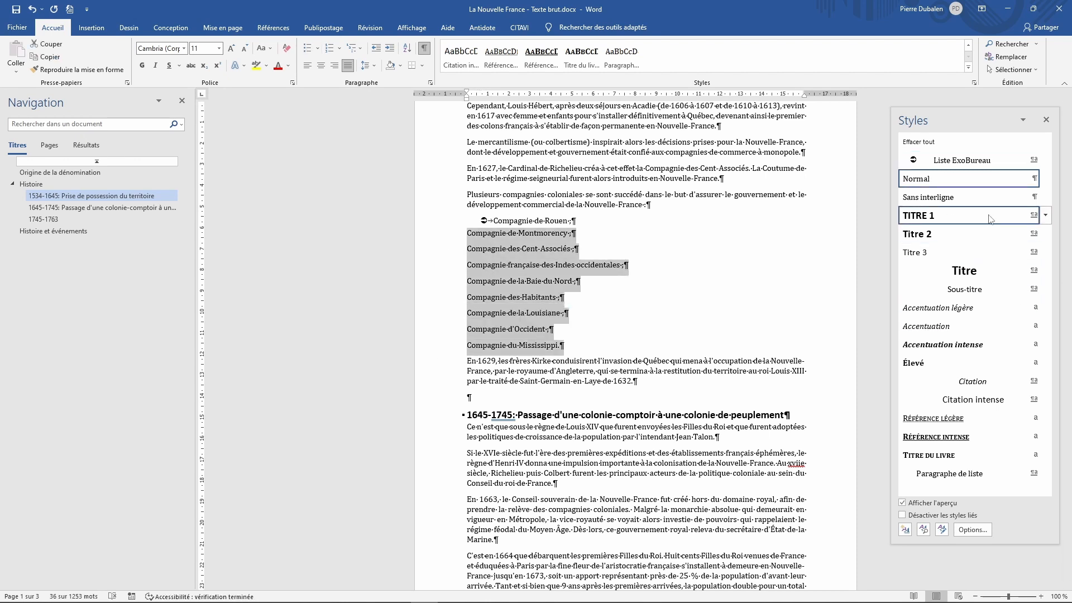
click(961, 162)
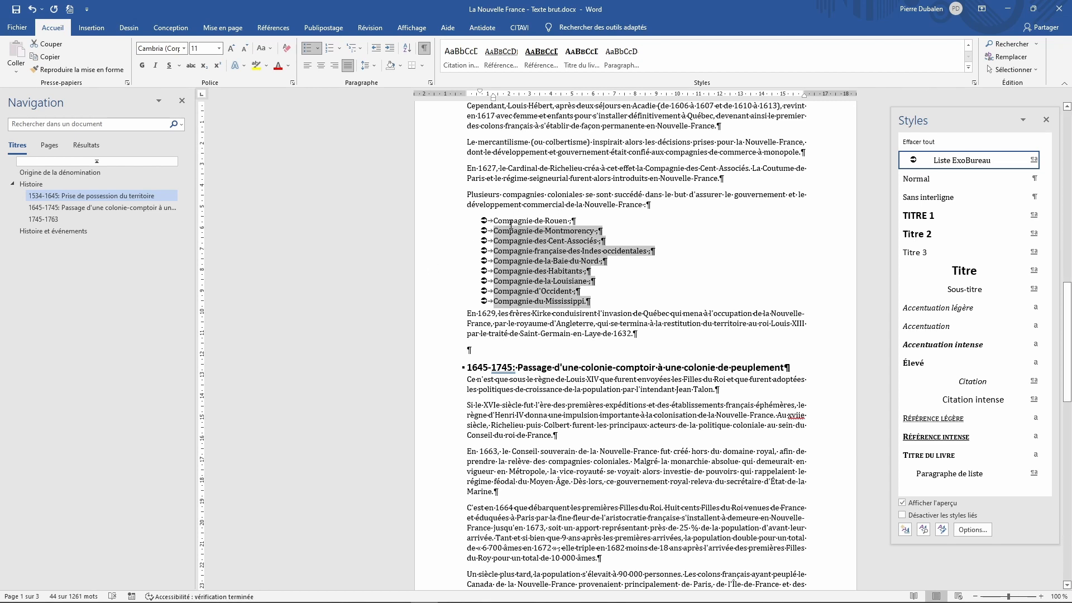
Modify the Normal style so its paragraphs have a 0,6 cm first-line indent
click(485, 142)
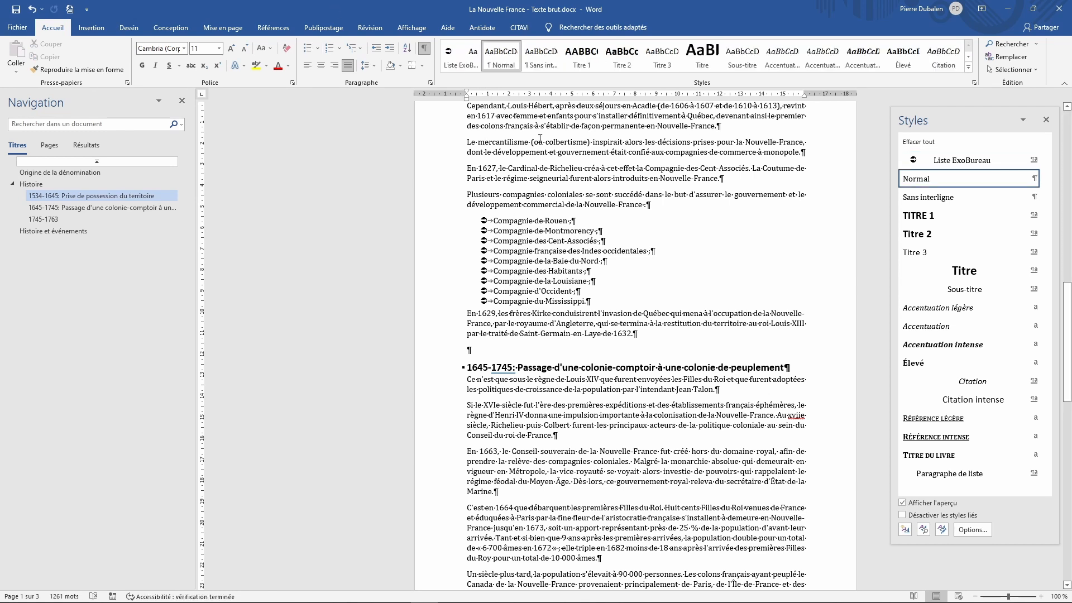
scroll(532, 175, up, 3)
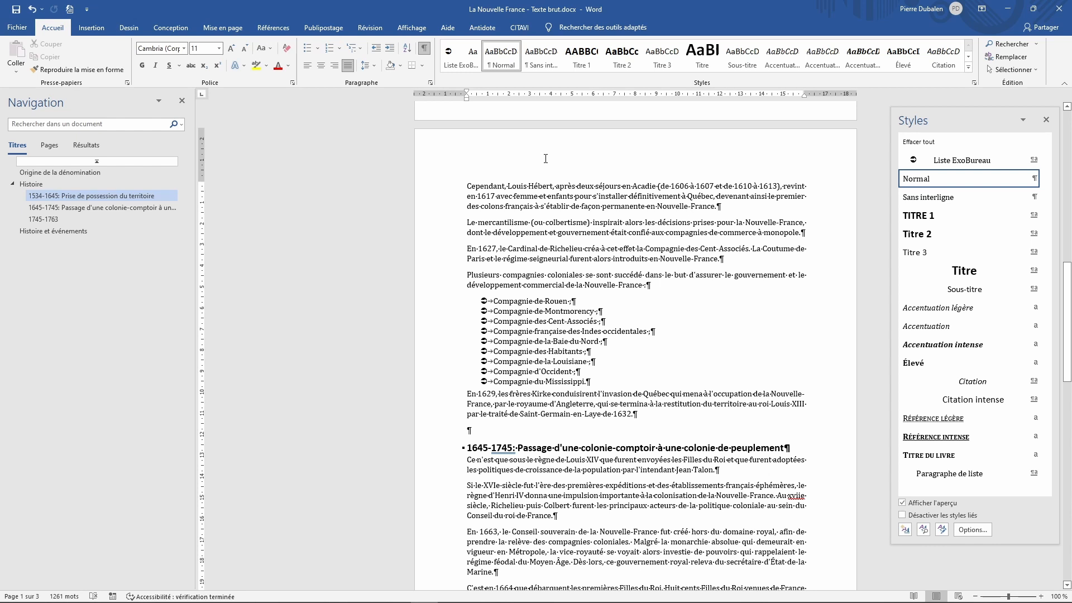
right_click(504, 59)
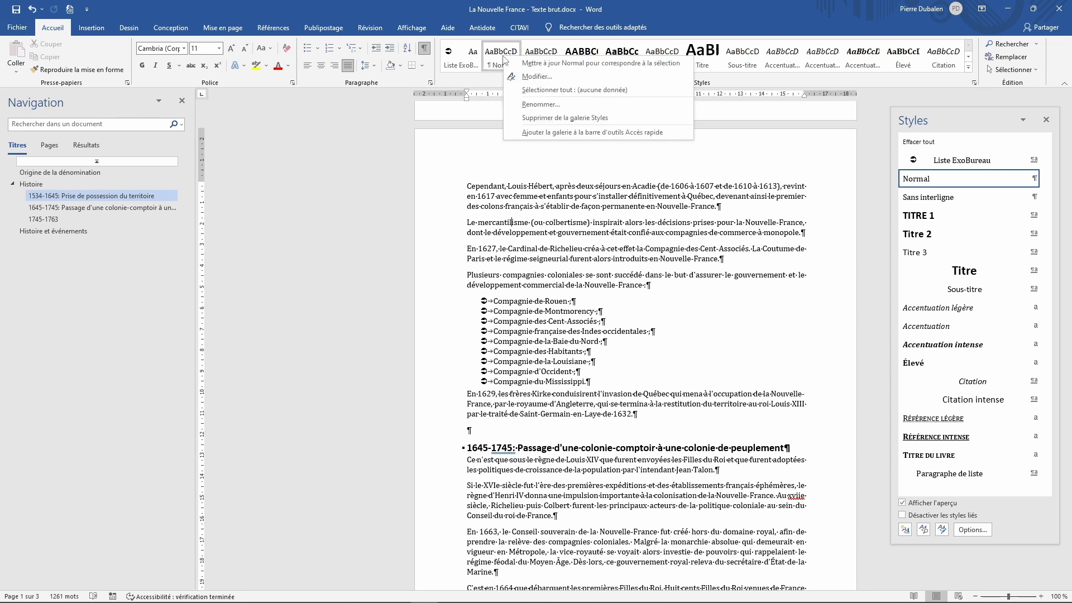
click(536, 77)
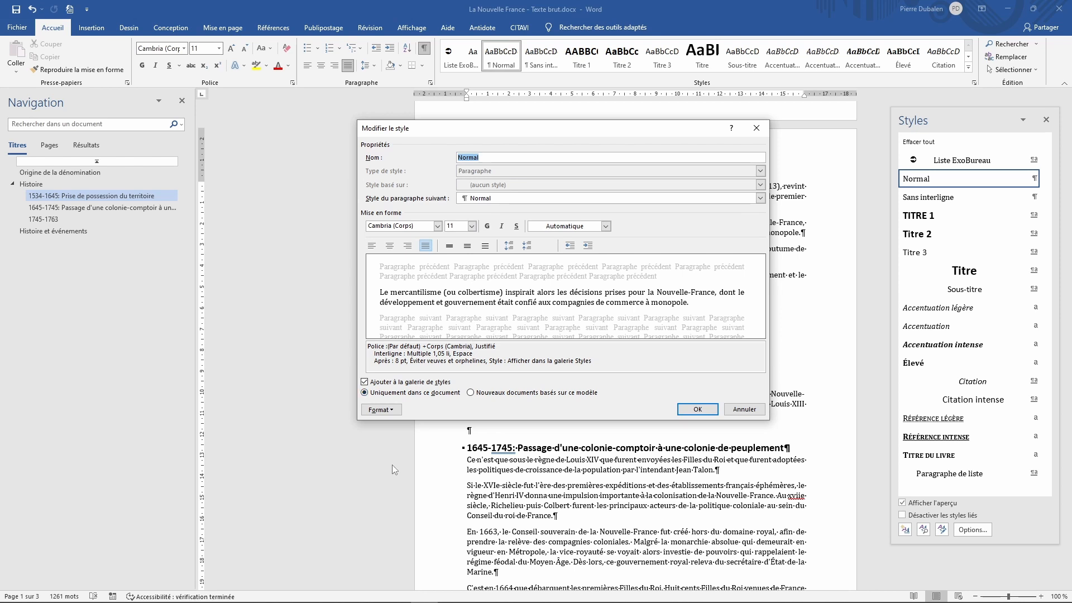
click(391, 413)
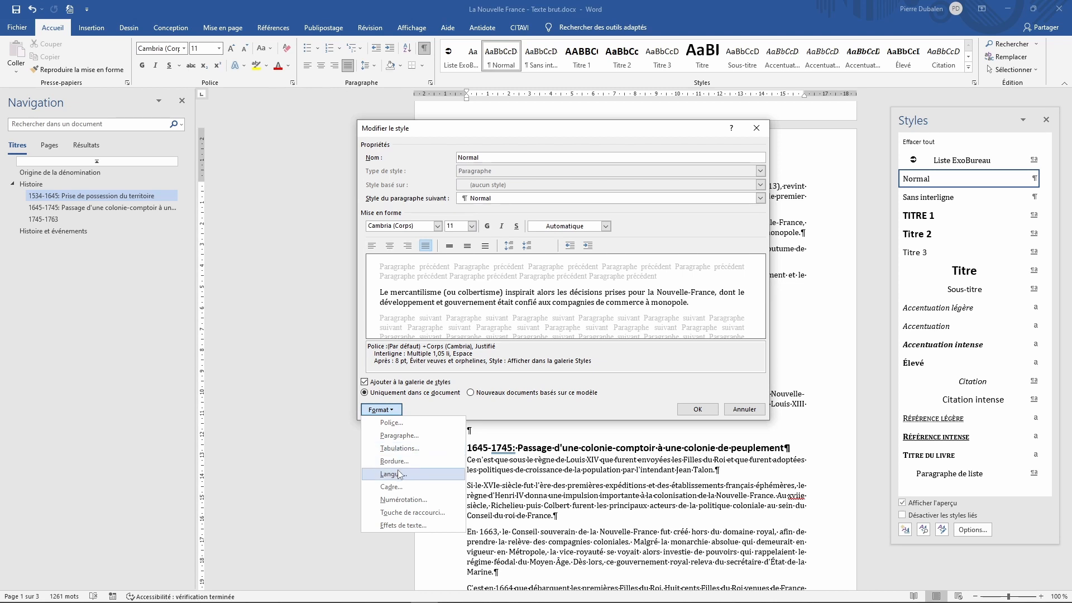
click(400, 435)
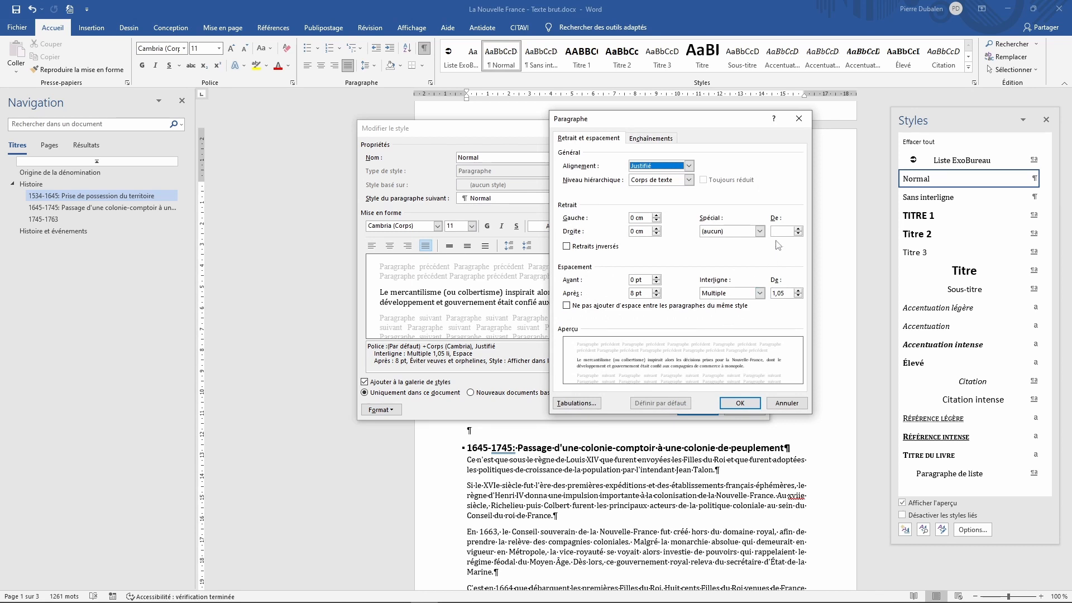
click(760, 231)
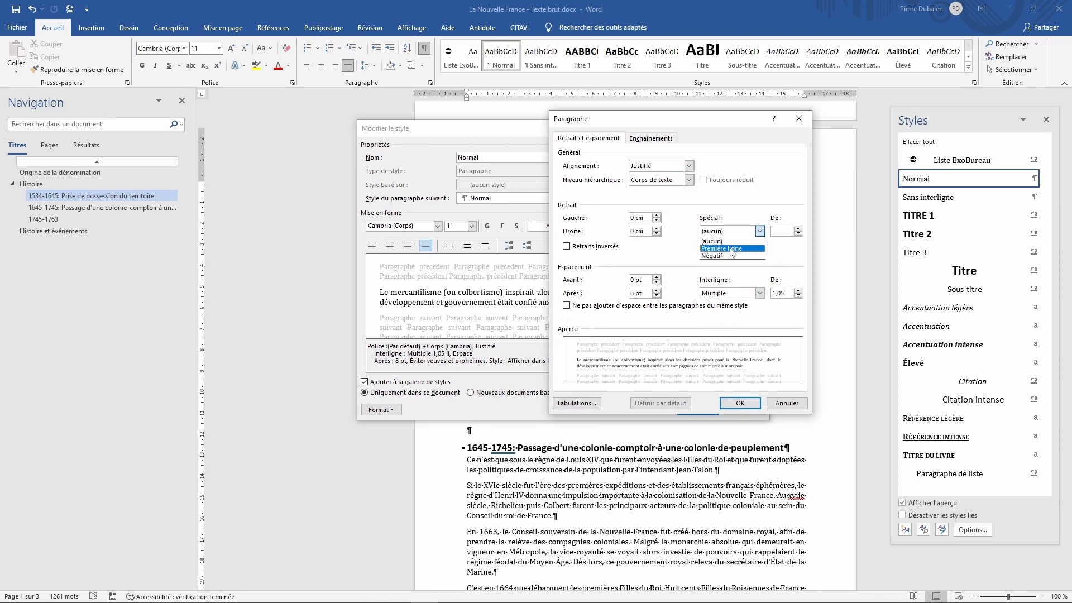
click(731, 249)
click(798, 234)
click(798, 234)
click(798, 234)
click(798, 234)
click(798, 234)
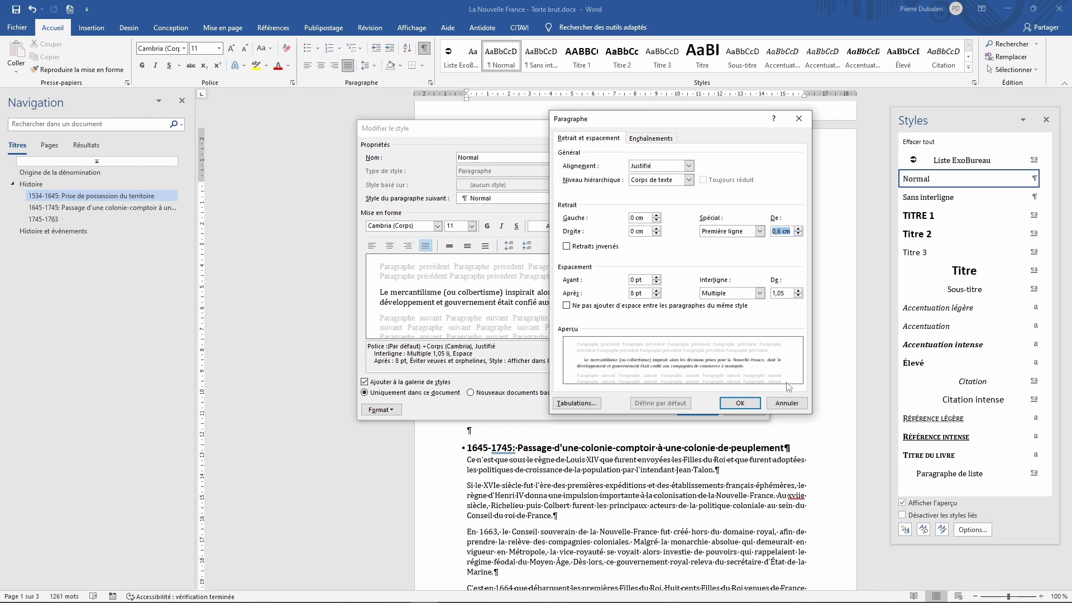
click(739, 403)
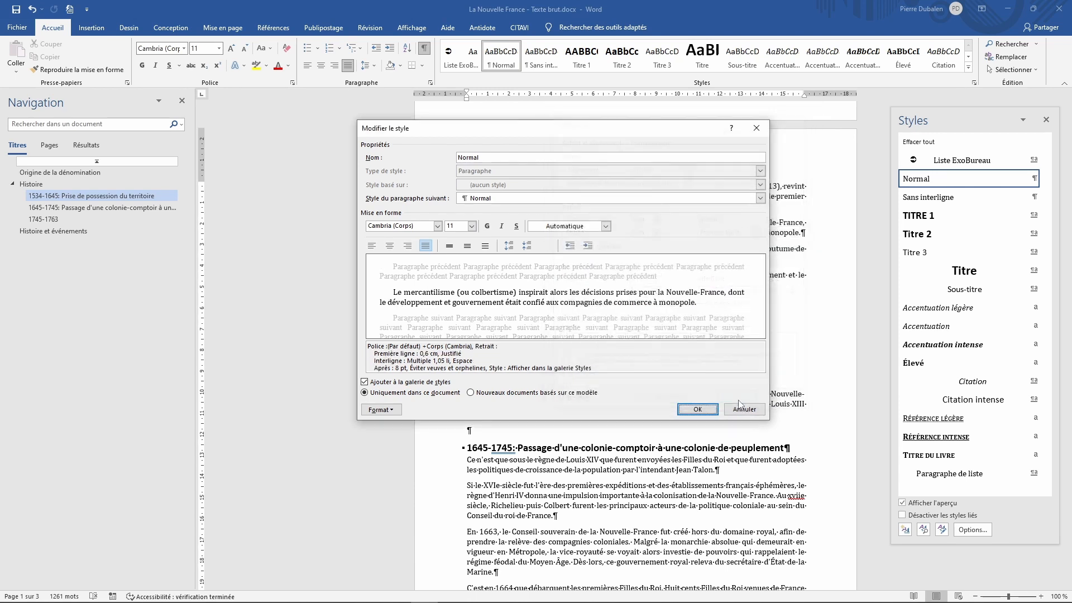
click(695, 410)
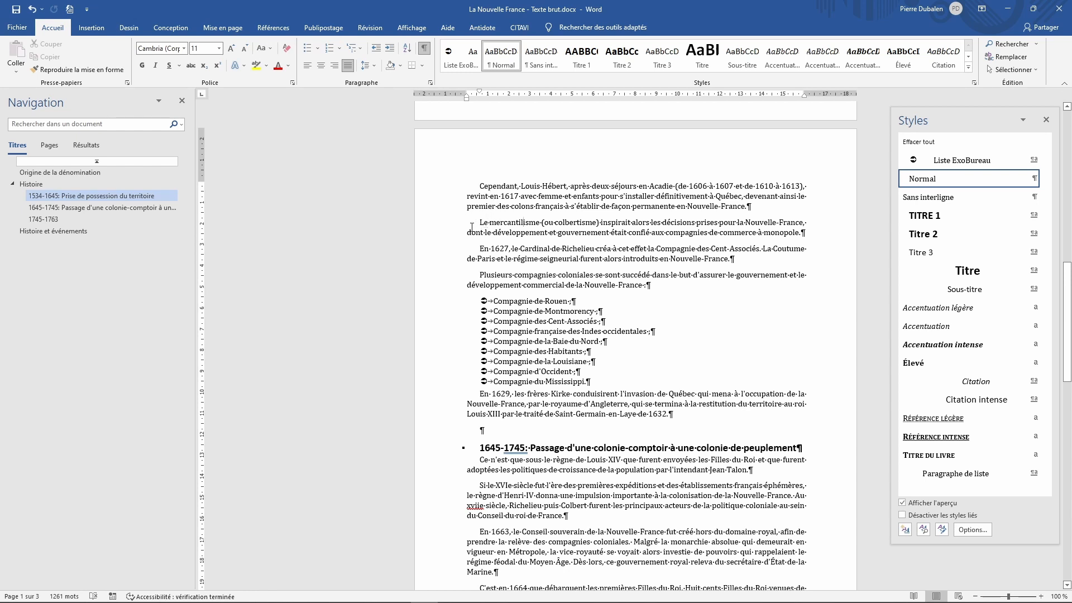
Set the "Origine de la dénomination" heading to start on a new page with the page-break-before paragraph option
scroll(549, 396, down, 15)
scroll(549, 396, down, 3)
scroll(547, 393, up, 15)
scroll(547, 393, up, 8)
scroll(547, 392, down, 6)
scroll(546, 393, down, 1)
scroll(545, 393, up, 3)
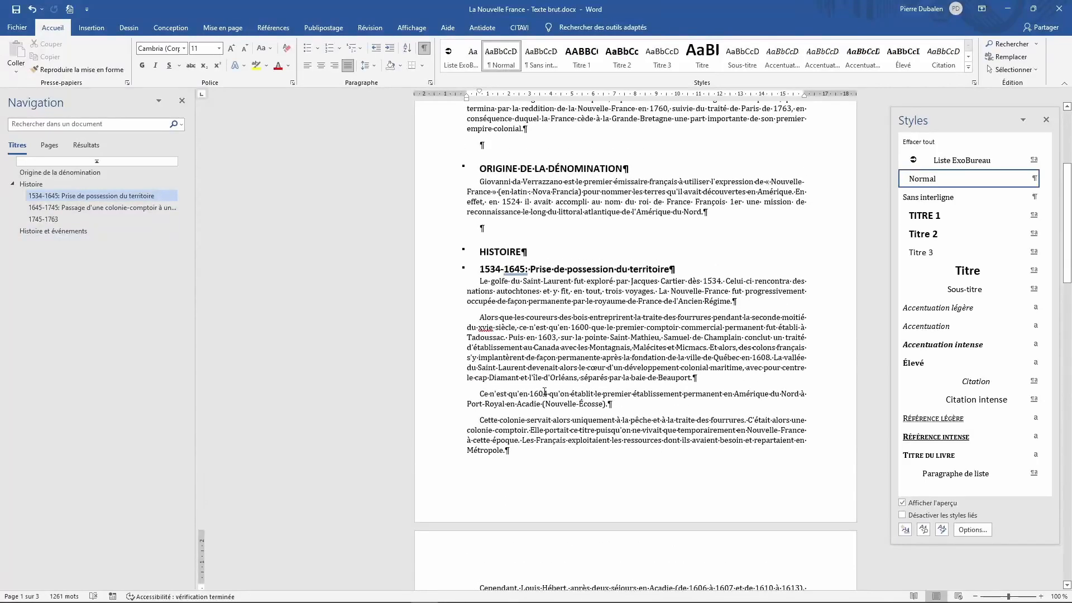
click(552, 166)
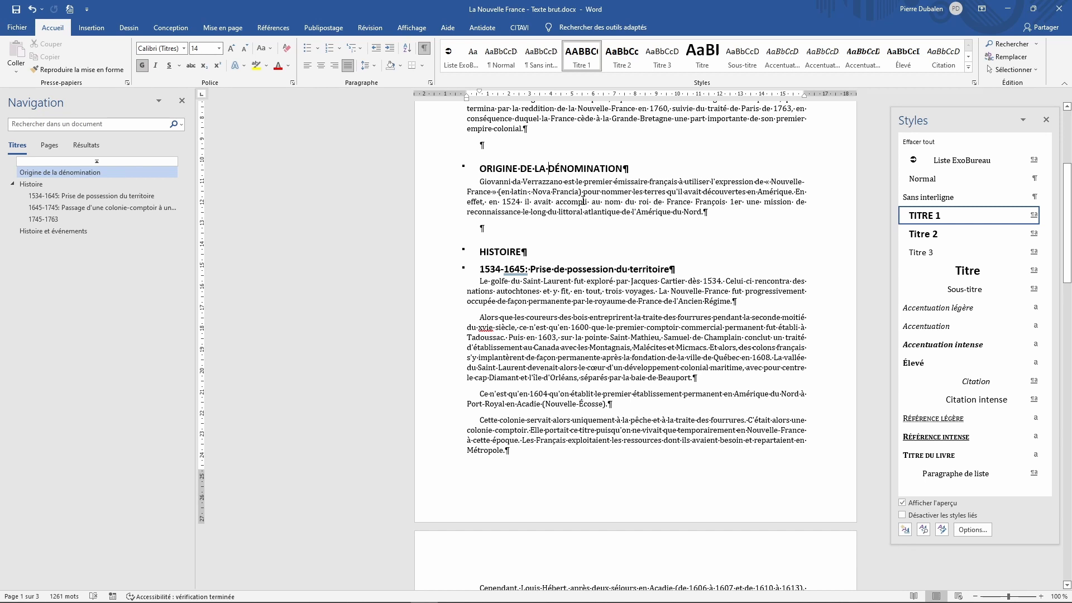
click(431, 83)
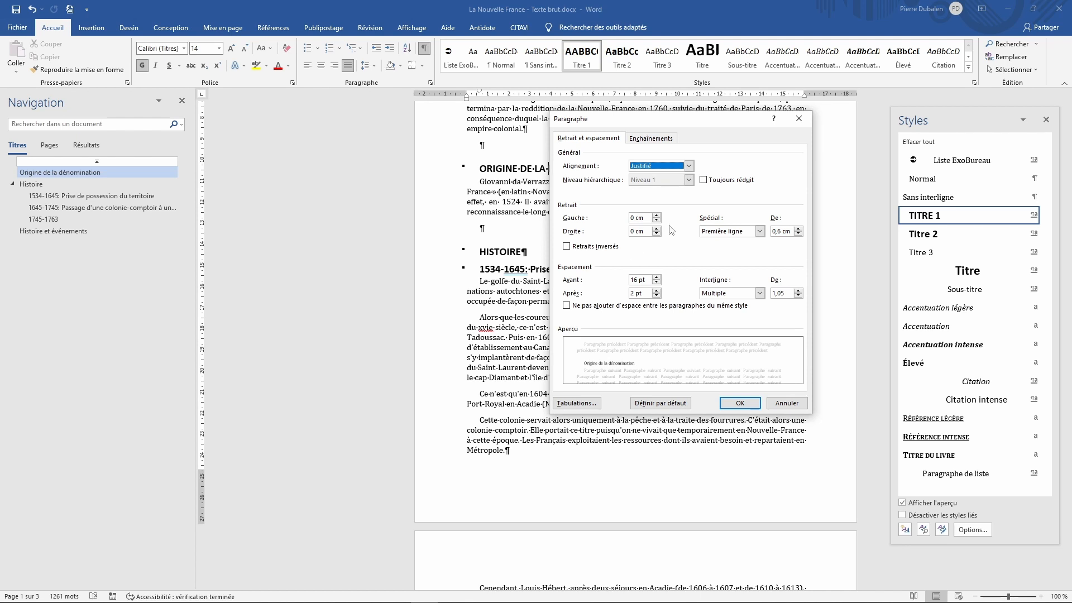
click(653, 139)
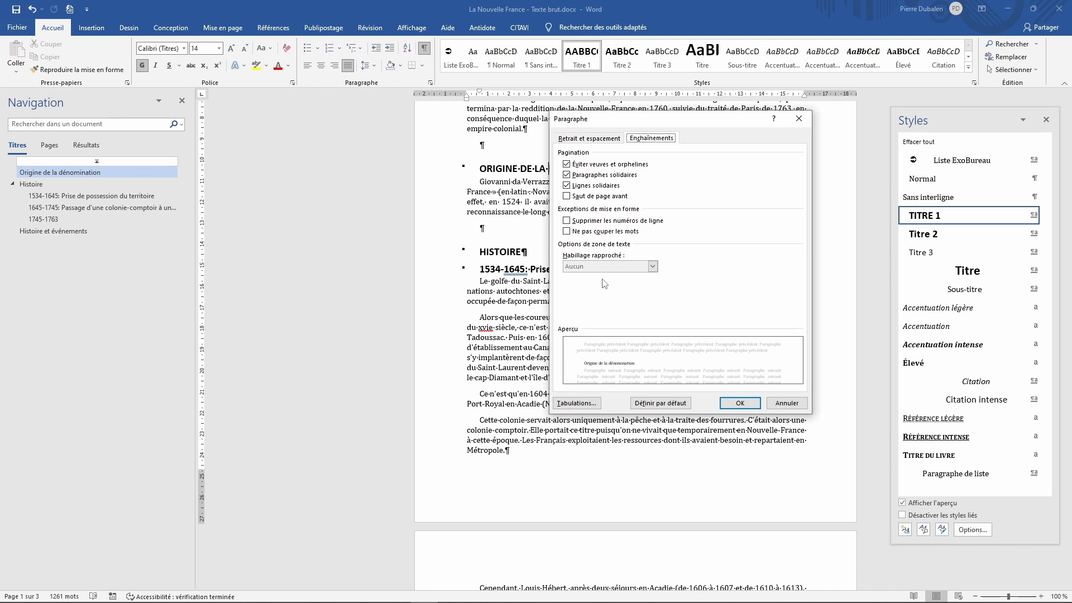
click(567, 196)
click(740, 403)
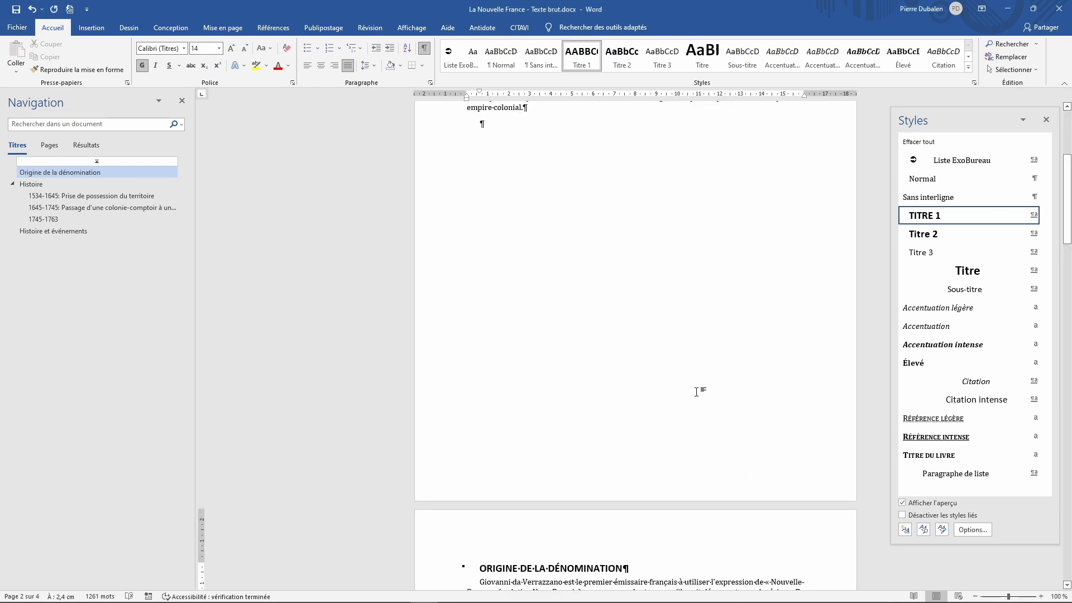
Set the spacing after the "Origine de la dénomination" heading to 12 pt
scroll(696, 392, up, 7)
scroll(696, 392, down, 18)
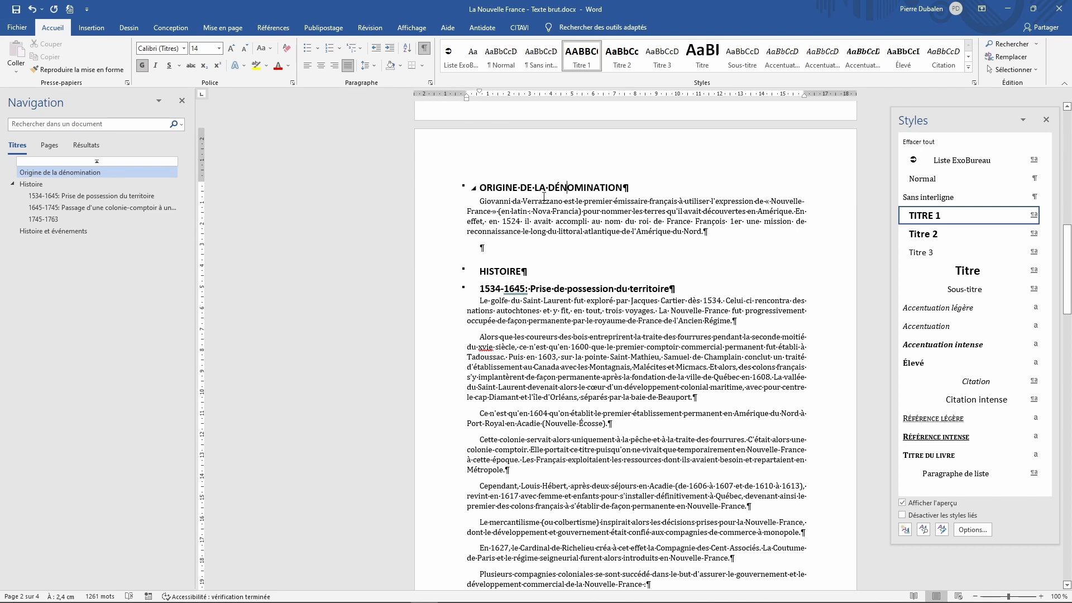
scroll(545, 212, up, 10)
scroll(544, 220, down, 10)
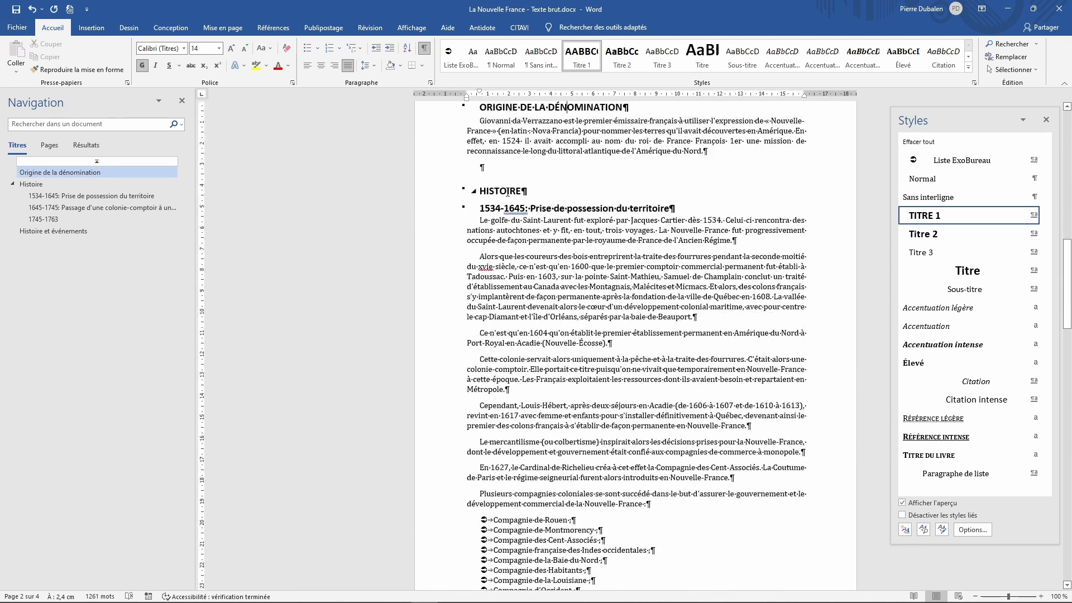
scroll(515, 191, up, 3)
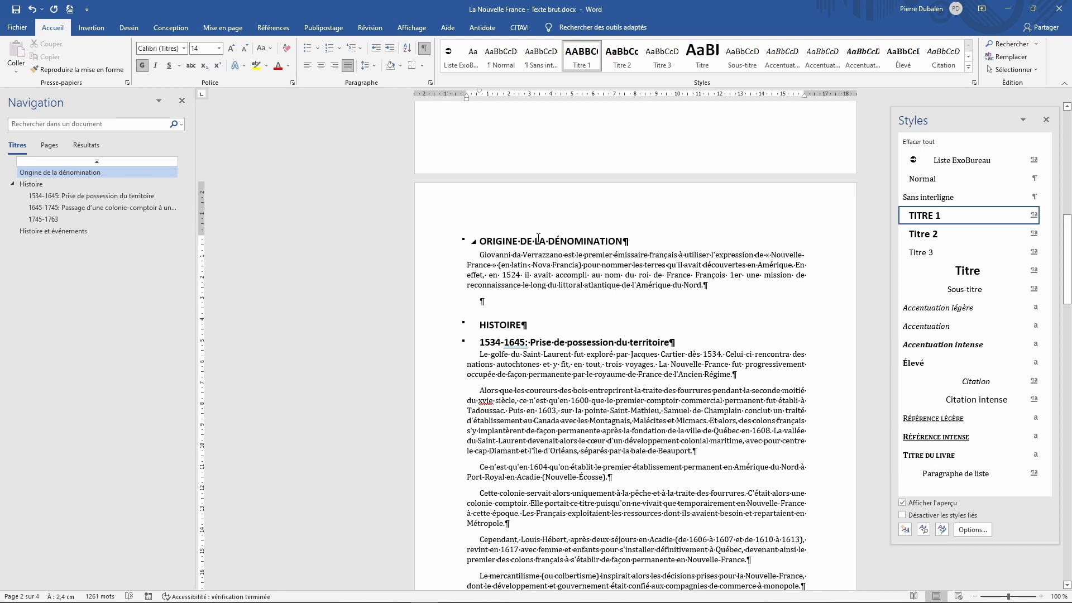
click(431, 83)
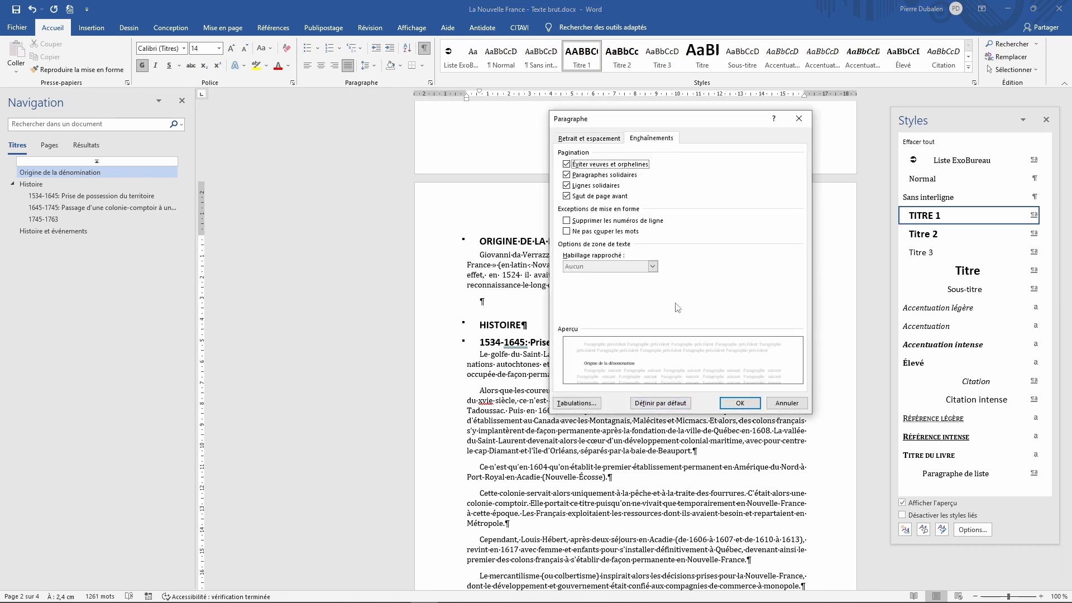
click(587, 141)
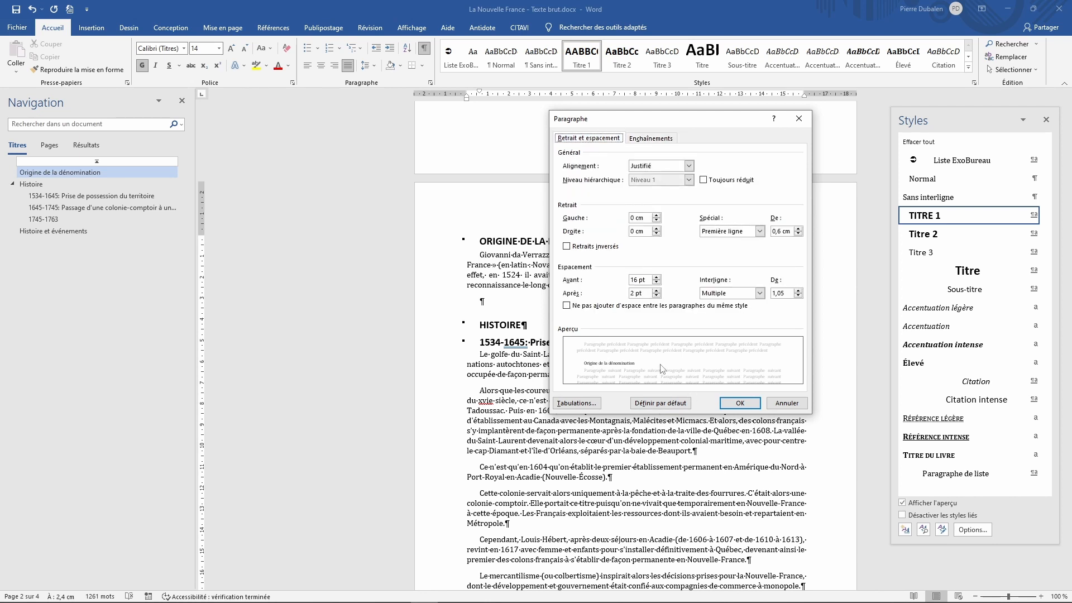
click(657, 291)
click(657, 290)
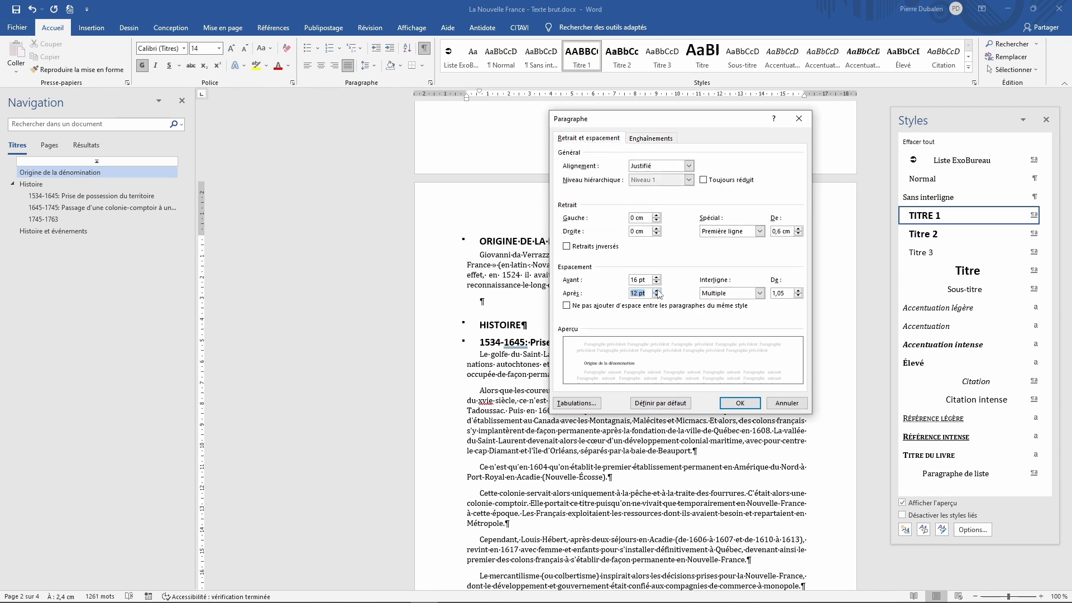
click(727, 408)
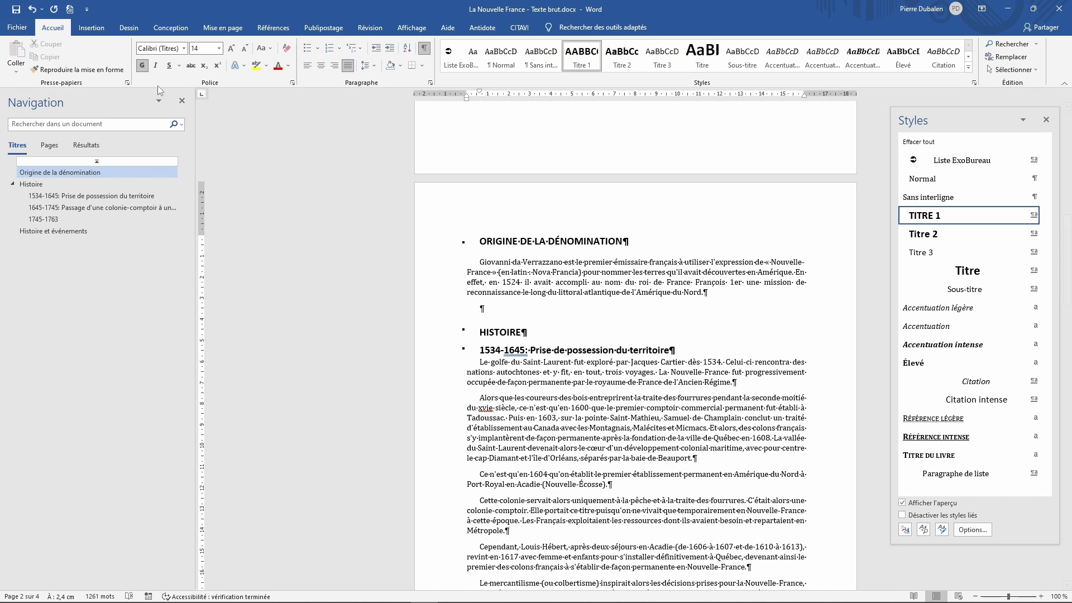
Try underlining the "Origine de la dénomination" heading text and remove the underline again
click(441, 243)
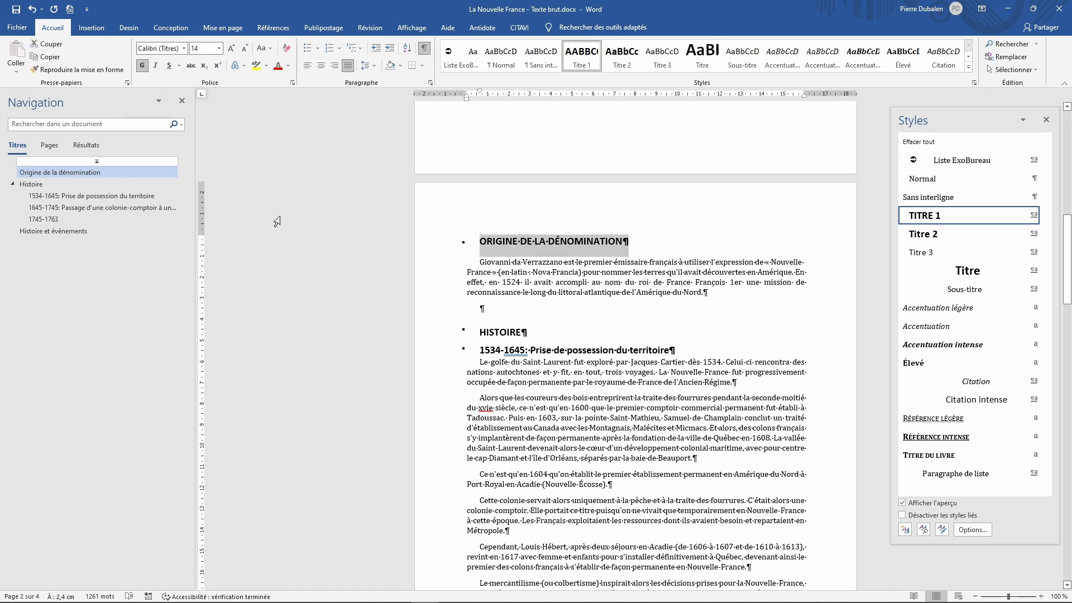
click(169, 69)
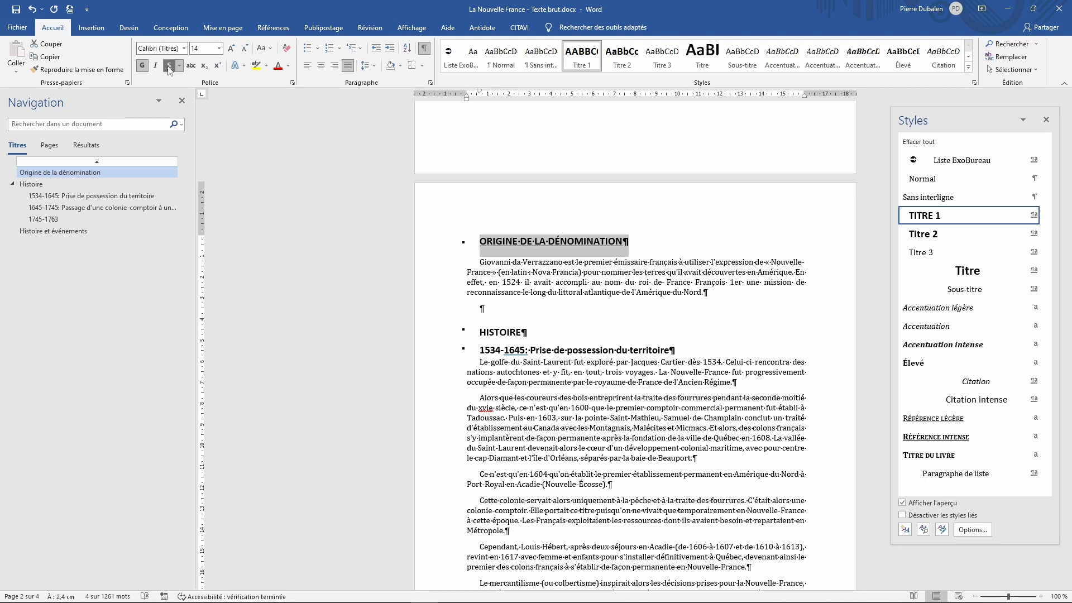
click(169, 68)
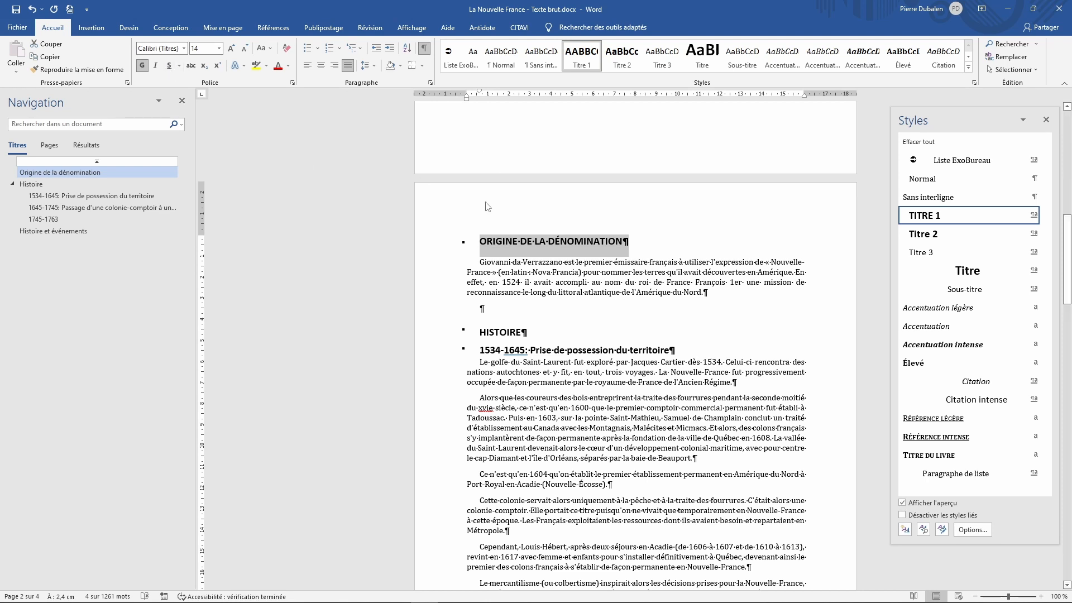
Add a 1 ½ pt solid bottom border to the "Origine de la dénomination" heading paragraph
click(506, 241)
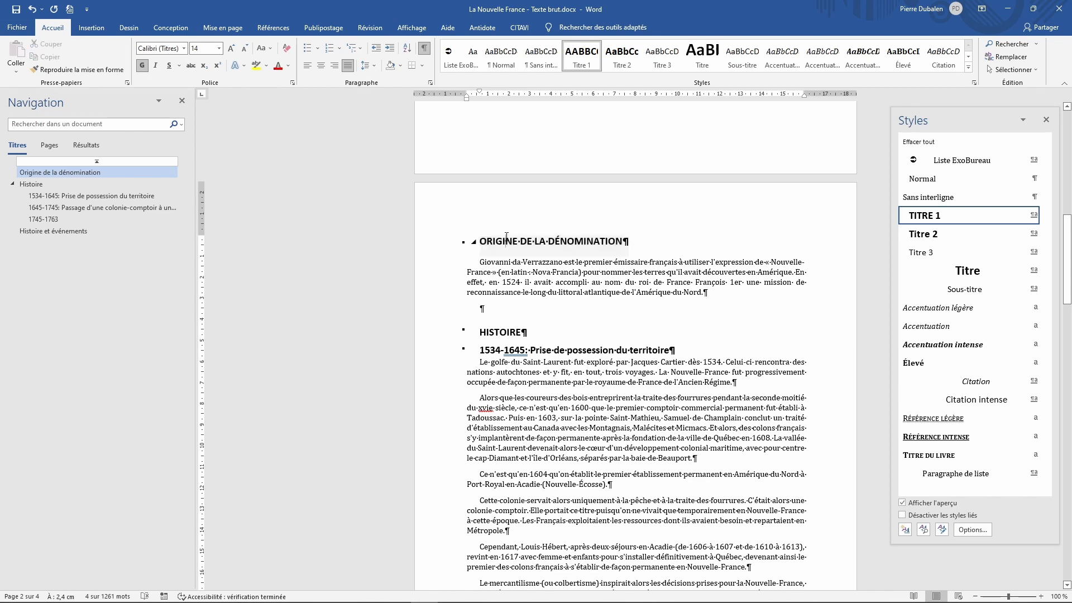
click(423, 66)
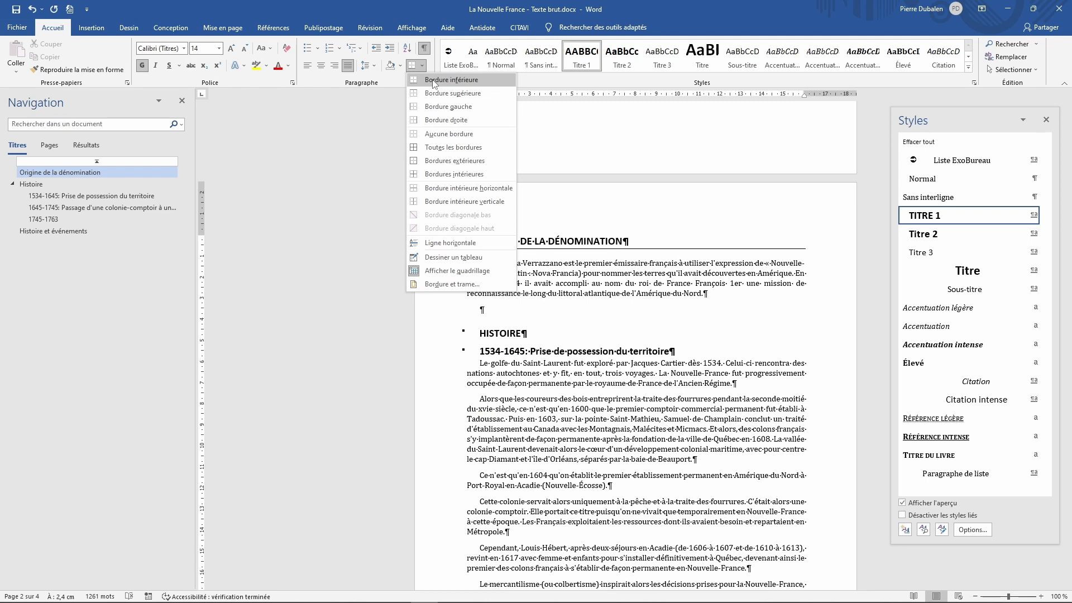
click(452, 284)
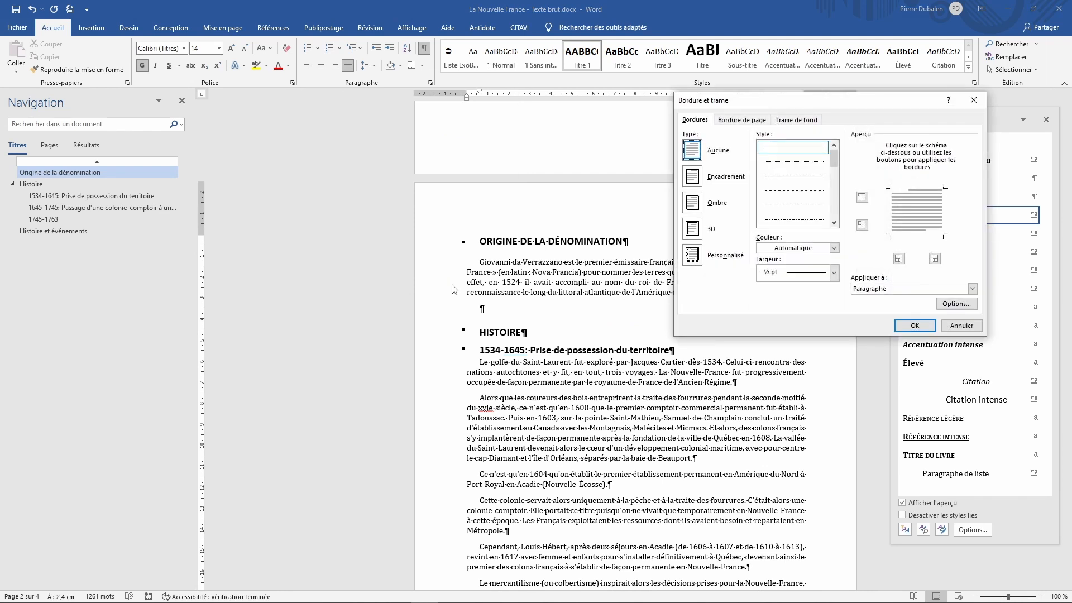
click(833, 272)
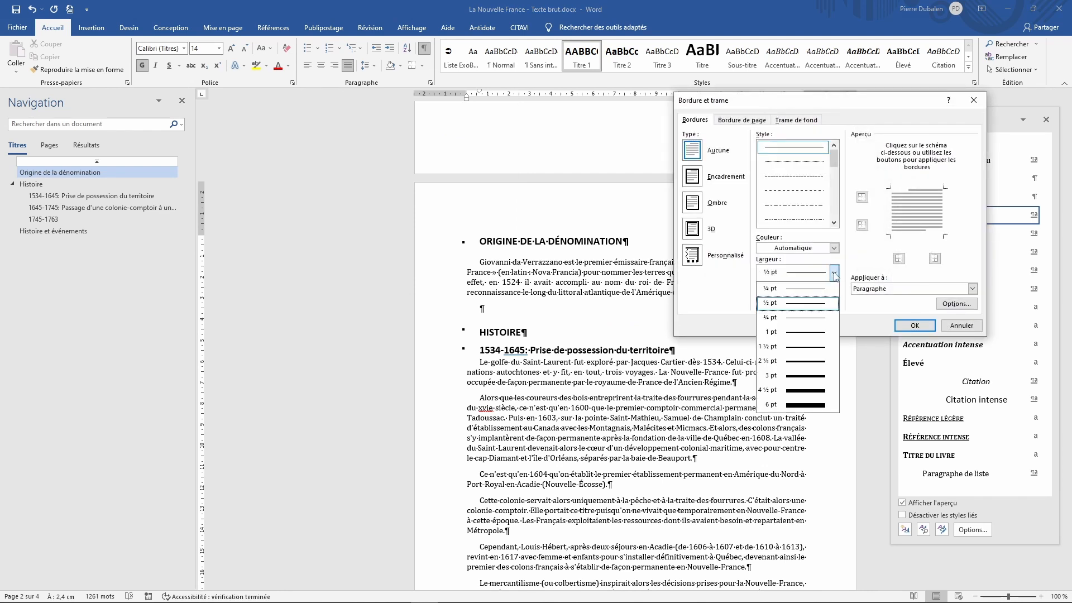
click(805, 347)
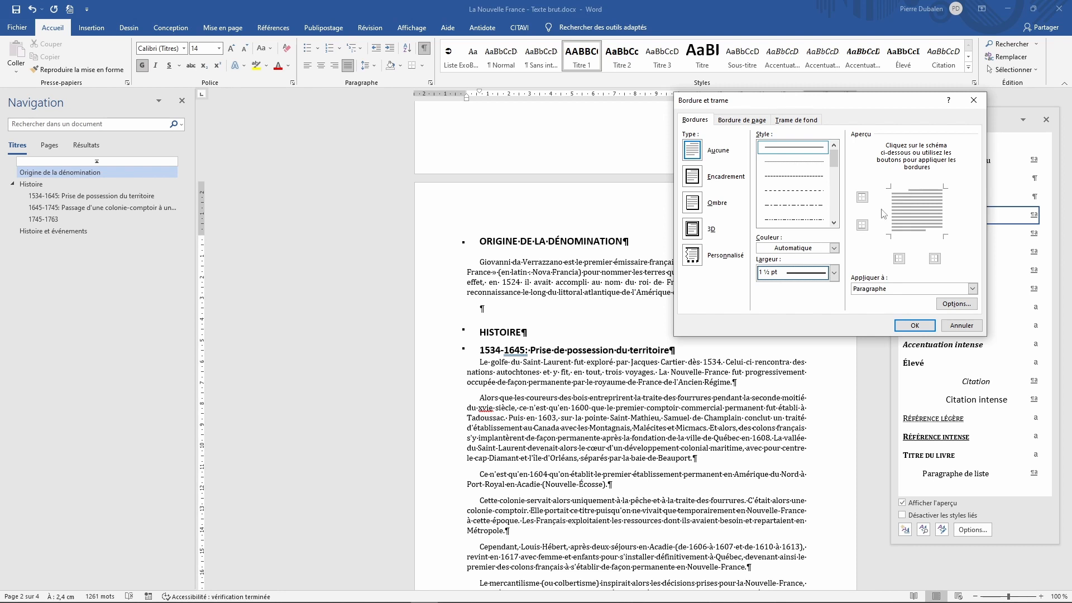
click(916, 236)
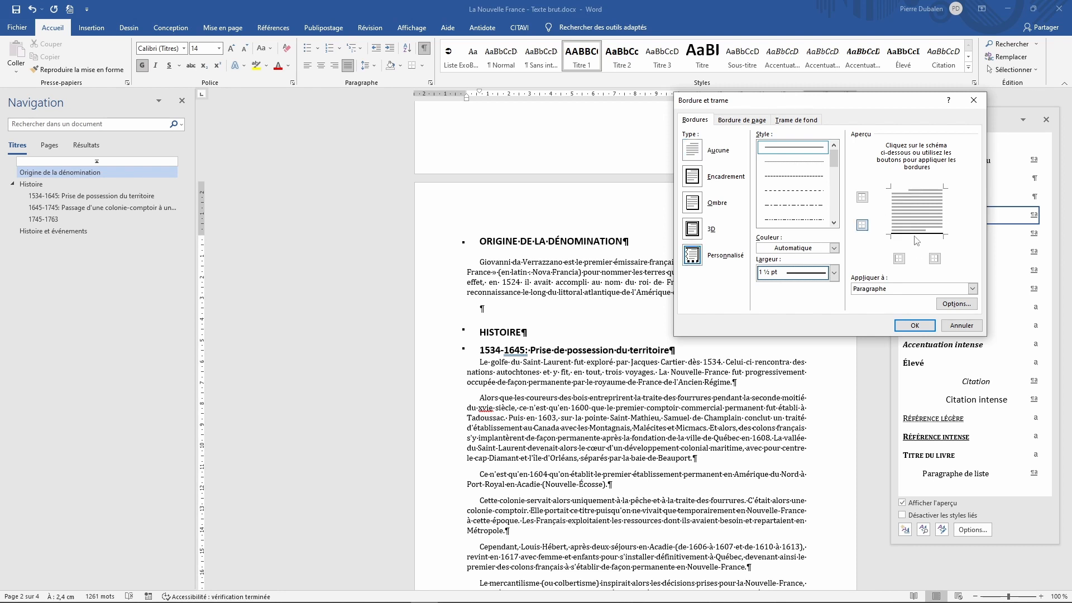
click(917, 327)
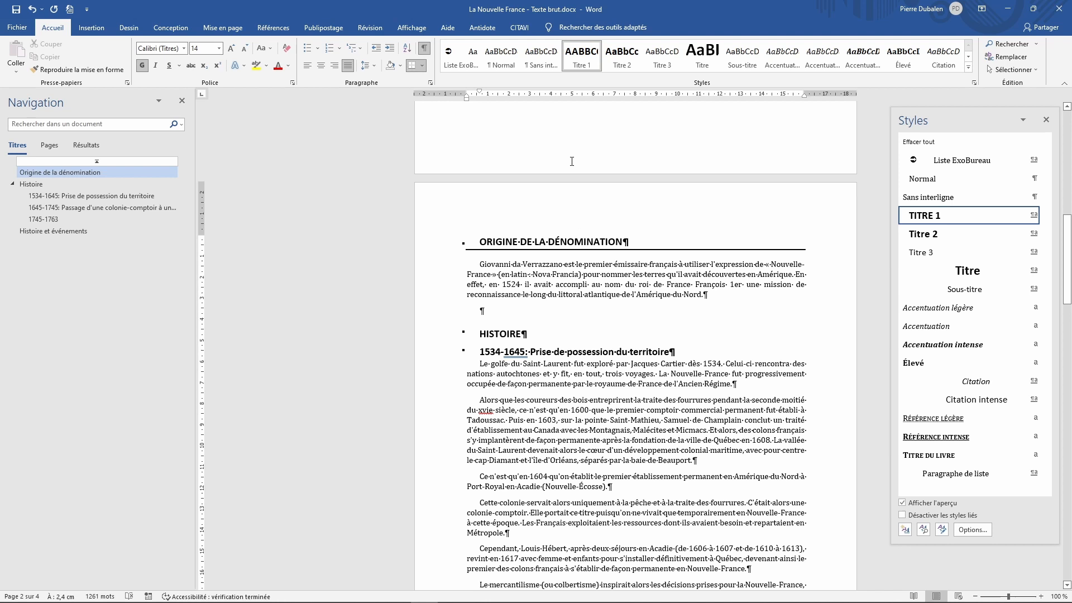
Update the Titre 1 style to match the formatting of the "Origine de la dénomination" heading and check the other main headings
right_click(582, 58)
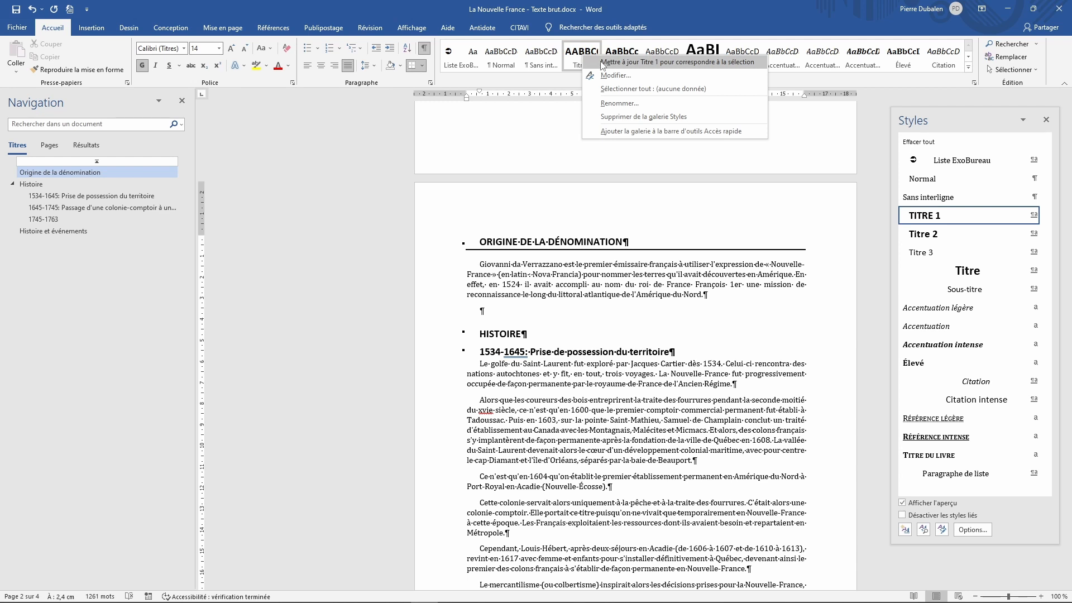
click(602, 65)
scroll(540, 497, down, 5)
scroll(540, 496, down, 20)
scroll(539, 496, down, 20)
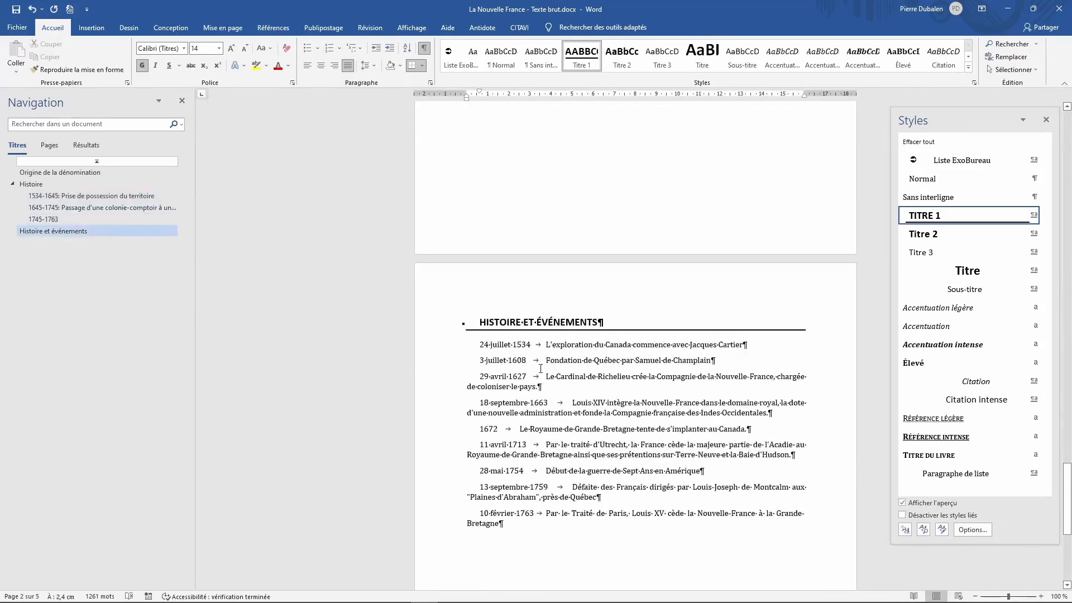
scroll(541, 368, up, 20)
scroll(553, 416, down, 15)
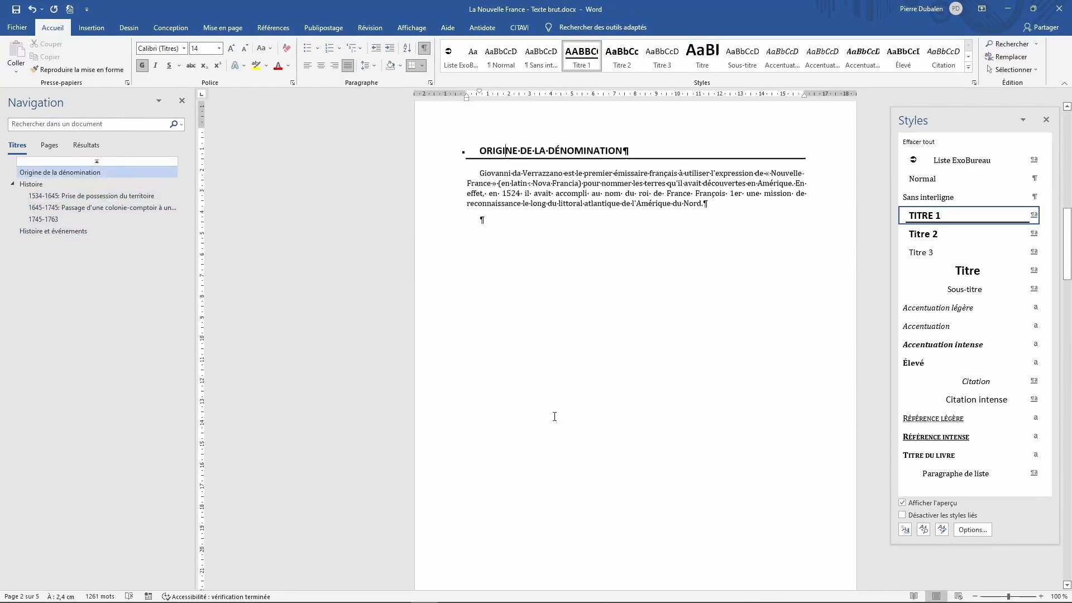
scroll(554, 416, down, 1)
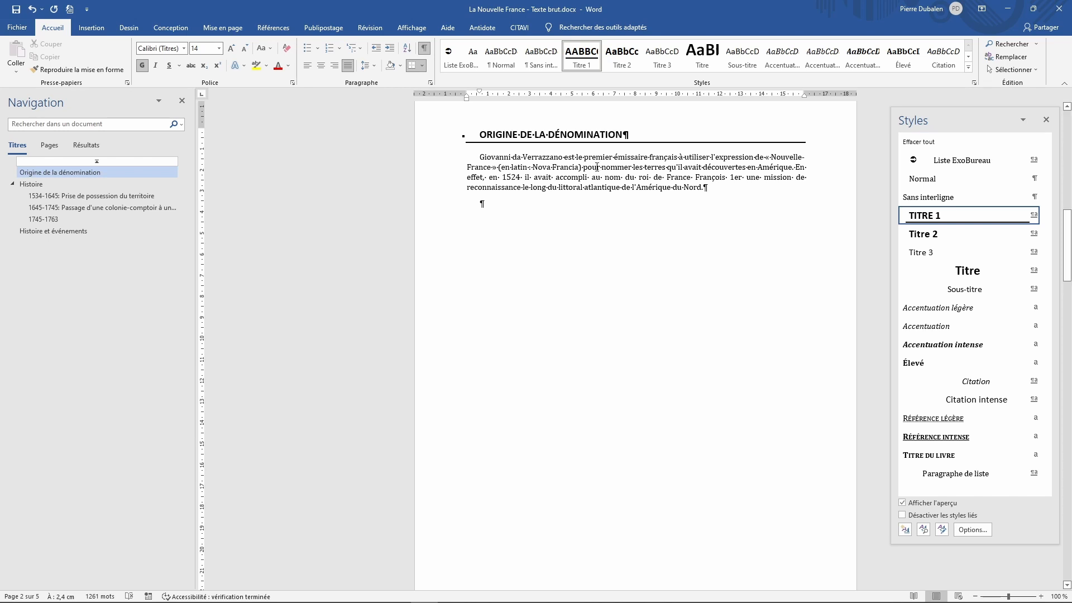
Number the headings with the multilevel list format 1 Titre 1, 1.1 Titre 2, 1.1.1 Titre 3
scroll(597, 167, down, 10)
scroll(597, 166, down, 4)
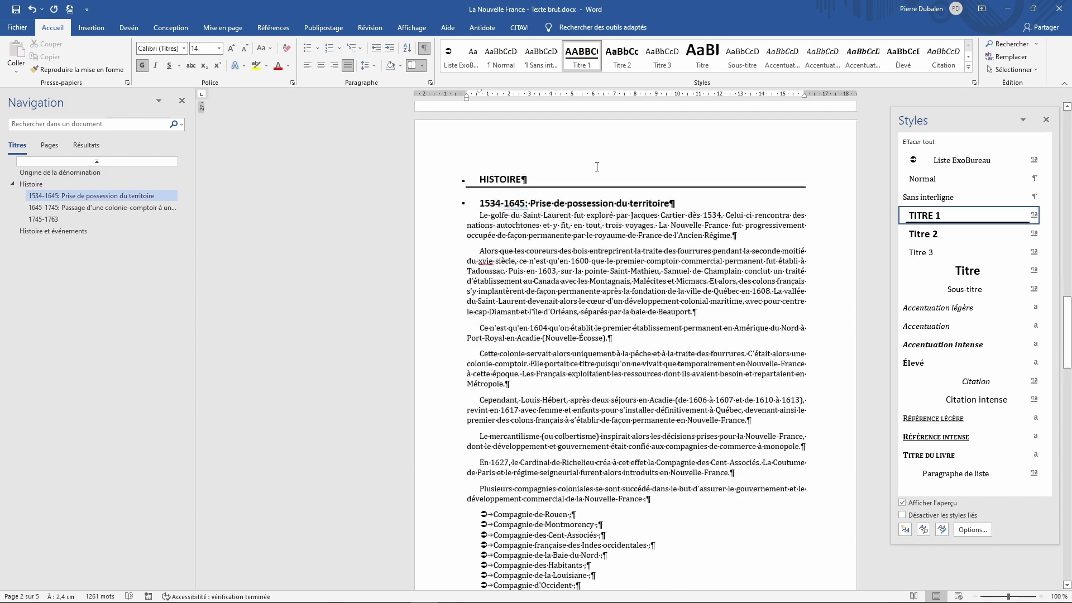
scroll(597, 167, up, 20)
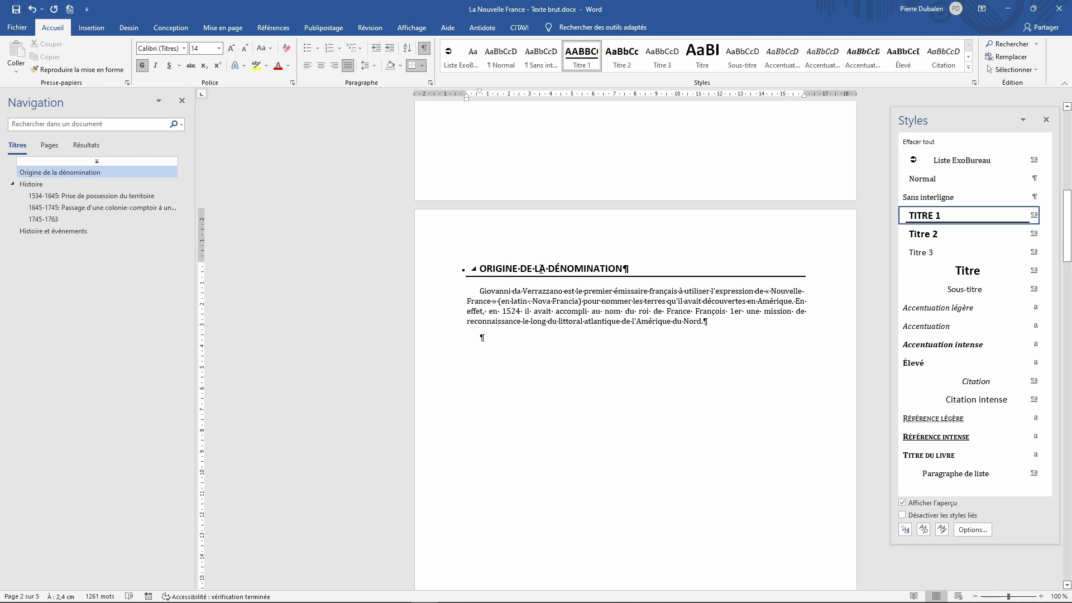
scroll(480, 273, down, 15)
scroll(481, 276, down, 9)
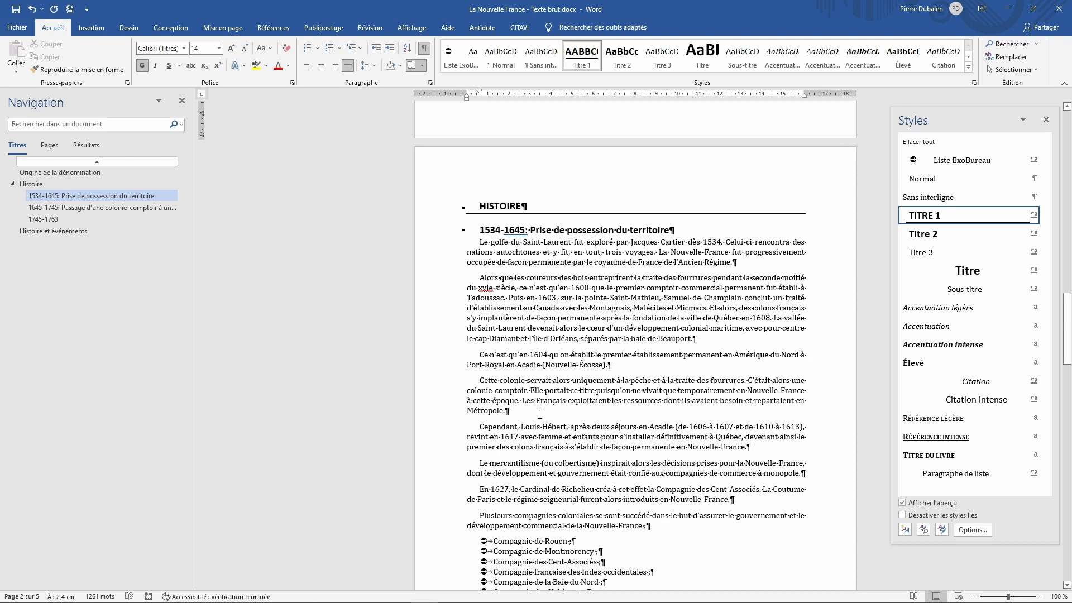
click(361, 51)
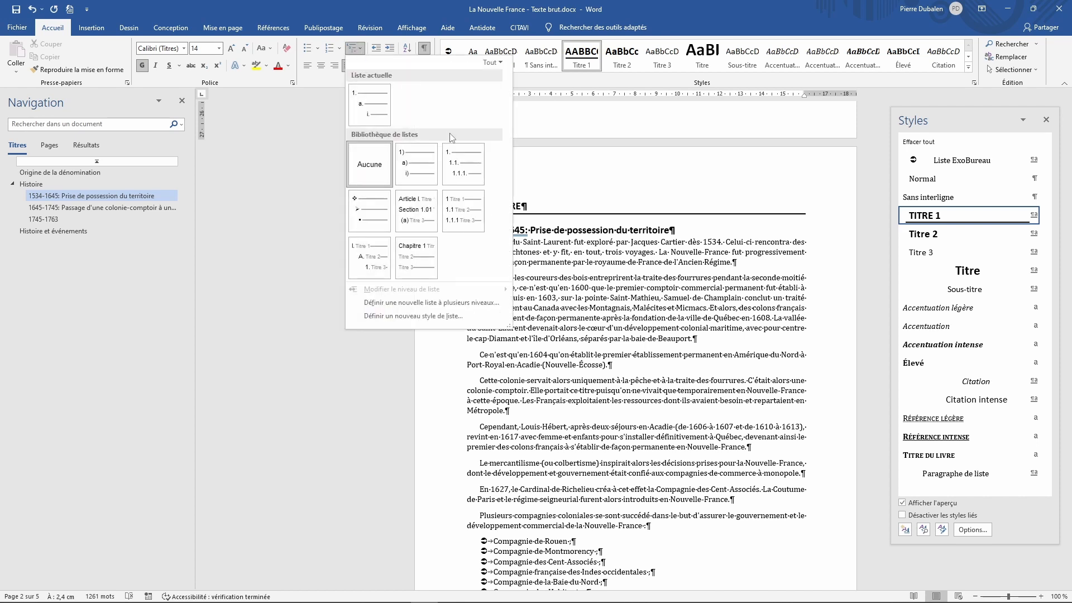
mouse_move(461, 158)
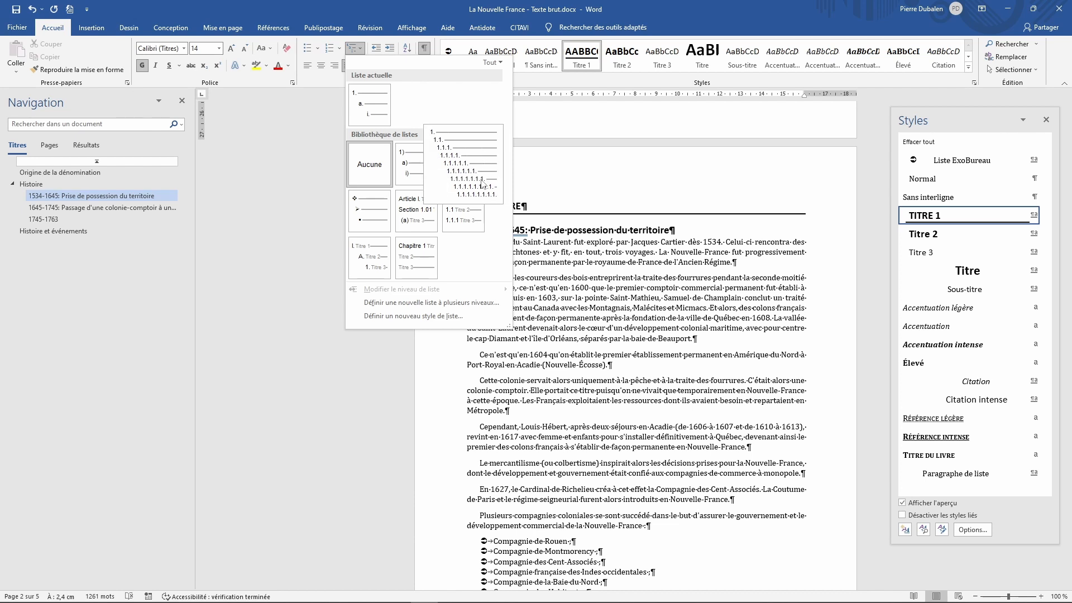
mouse_move(461, 223)
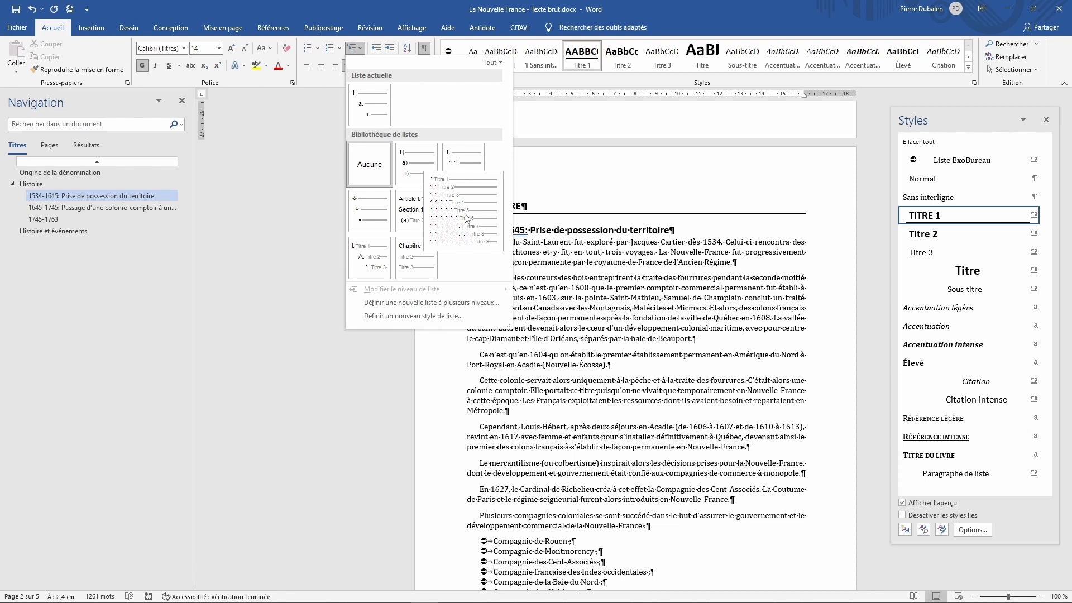
click(466, 218)
Check the heading numbering throughout the document and look at the available document style sets
scroll(536, 355, up, 15)
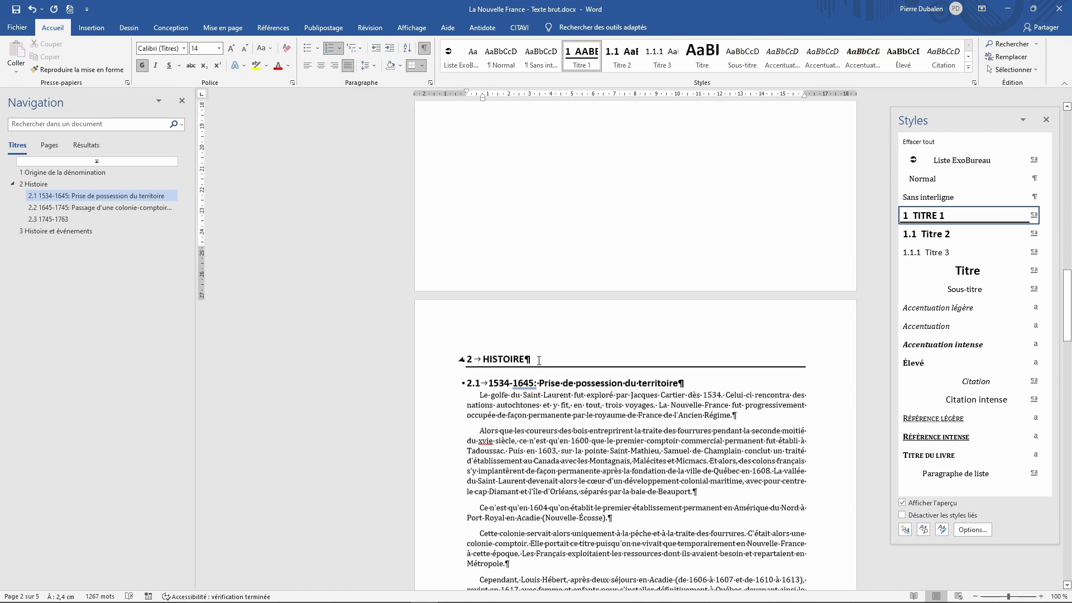
scroll(534, 357, down, 15)
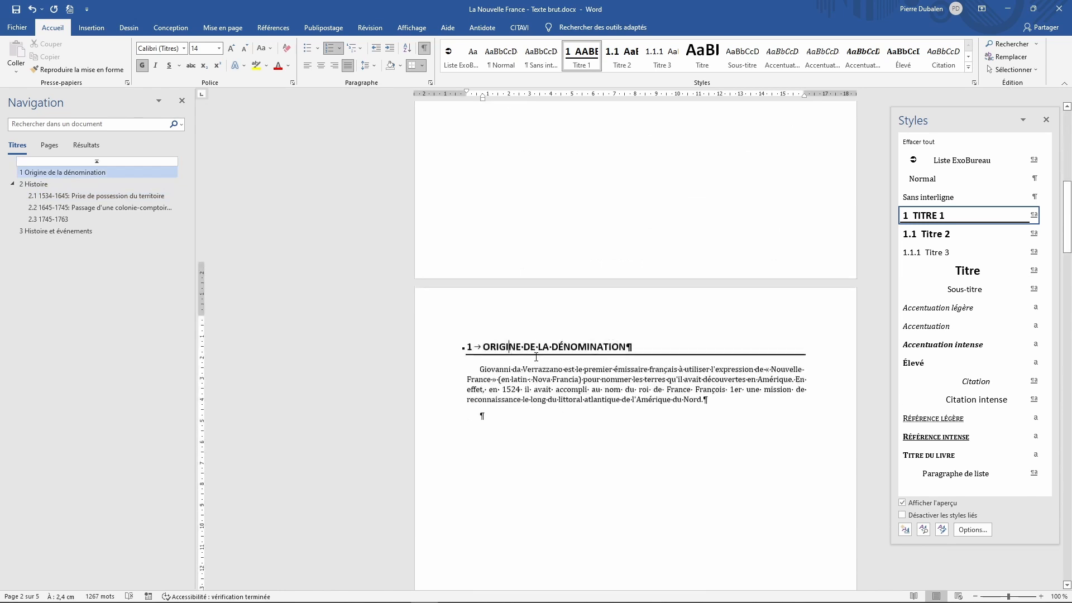
scroll(536, 357, down, 5)
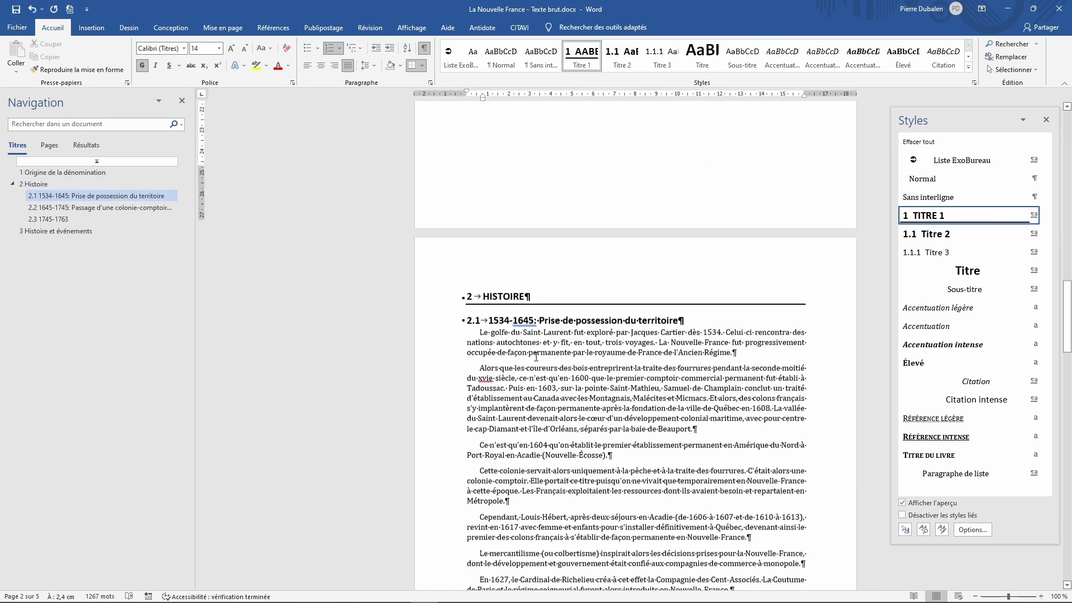
scroll(478, 297, down, 13)
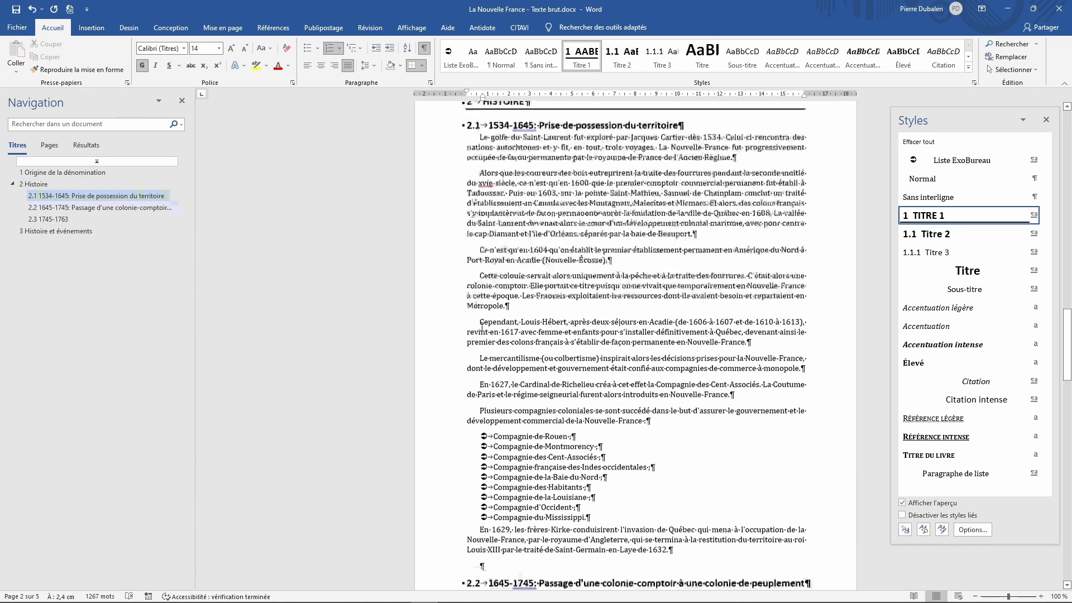
scroll(481, 326, down, 12)
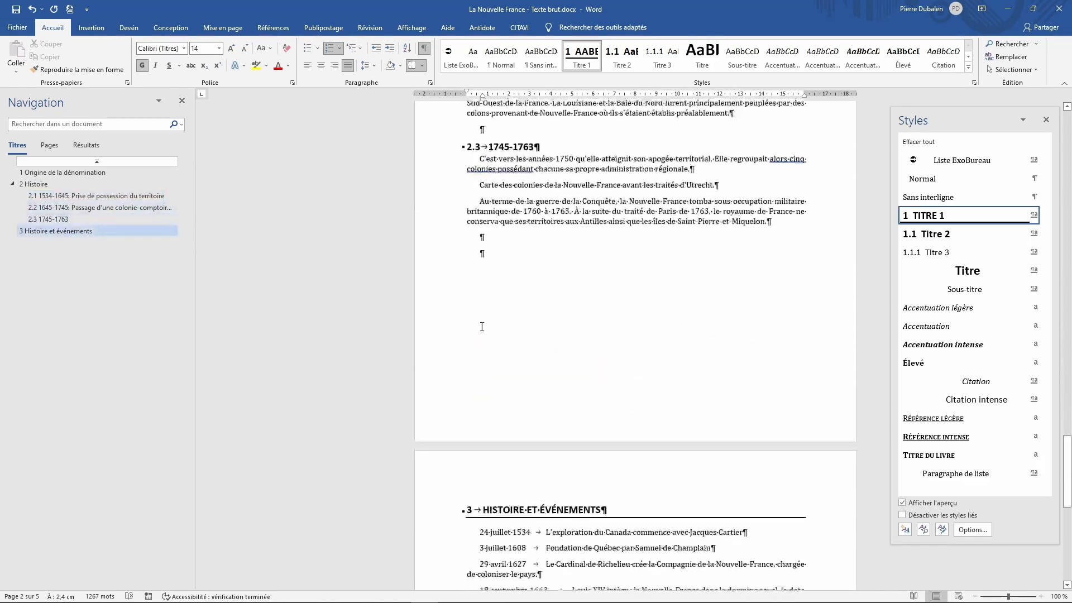
scroll(482, 327, up, 20)
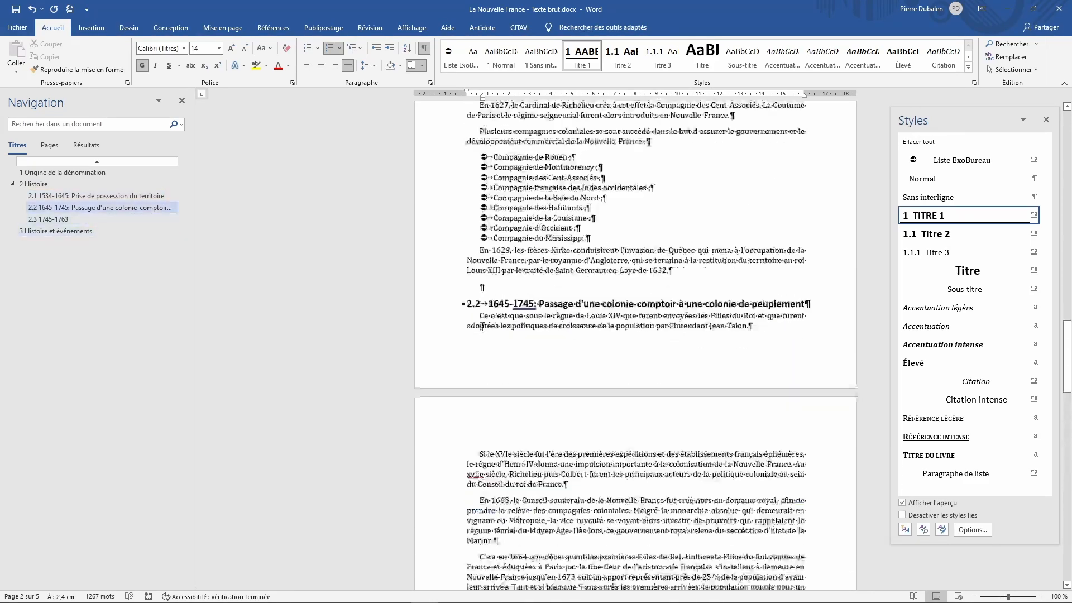
scroll(482, 327, down, 3)
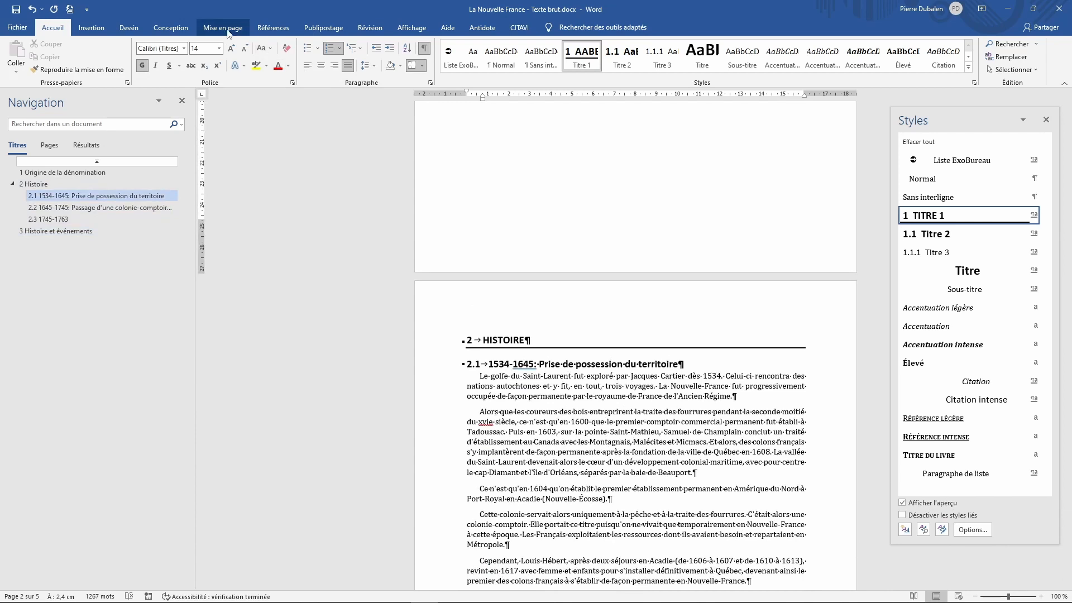
click(171, 28)
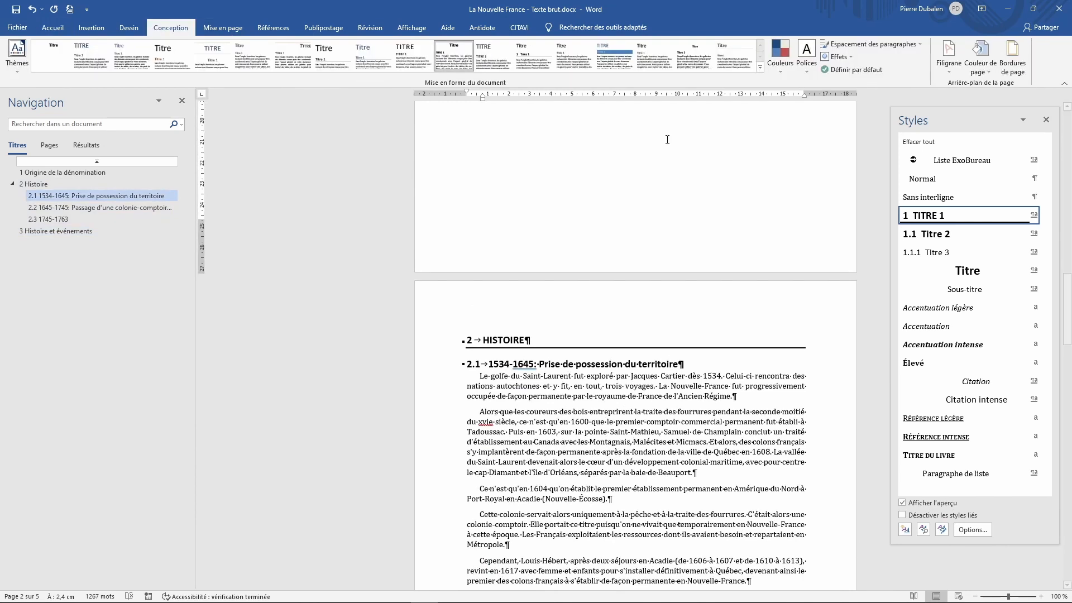
click(761, 67)
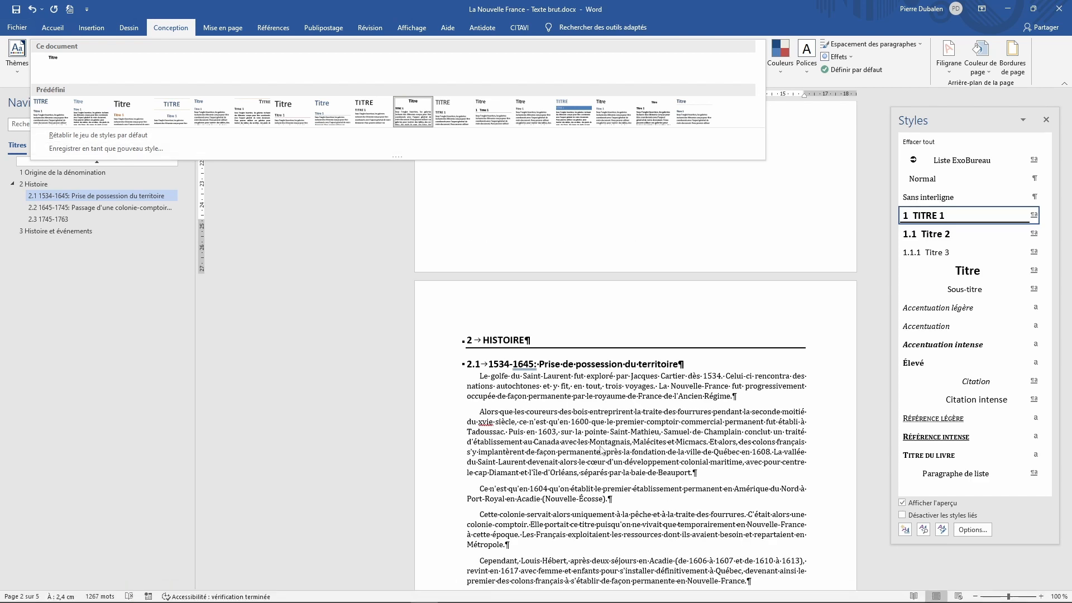
click(596, 423)
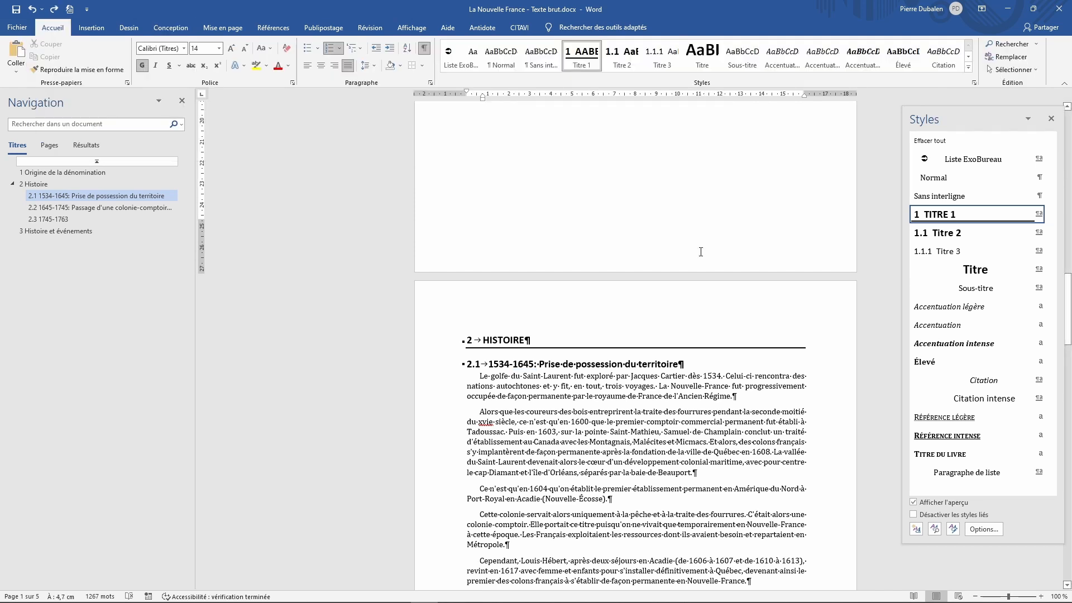
Modify the Titre style used by the "La Nouvelle-France" title so its spacing after the paragraph is 30 pt
scroll(683, 265, up, 3)
scroll(683, 265, up, 15)
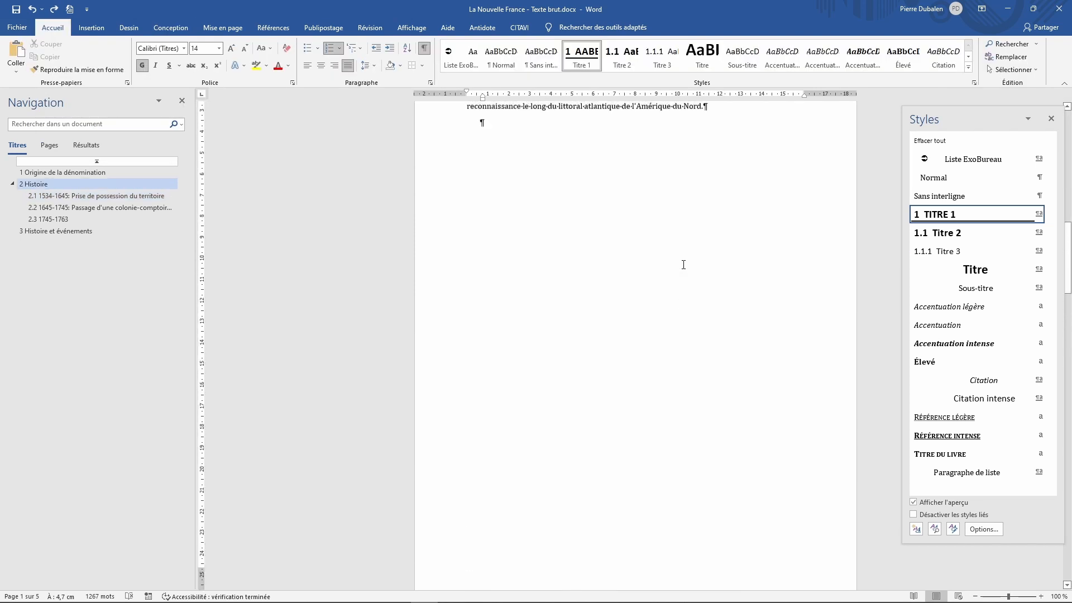
scroll(683, 264, up, 1)
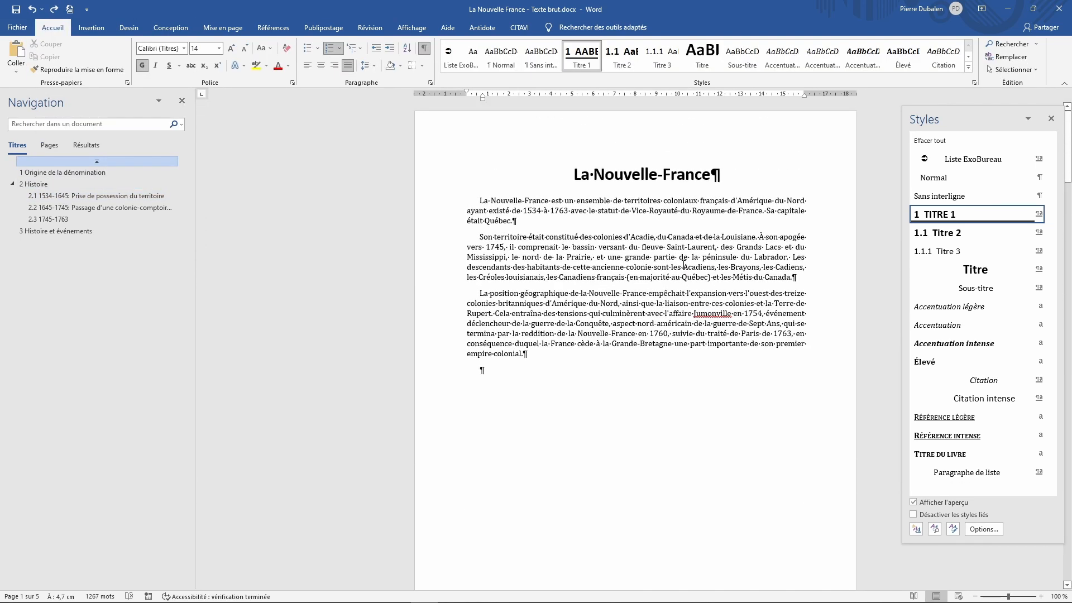
click(624, 176)
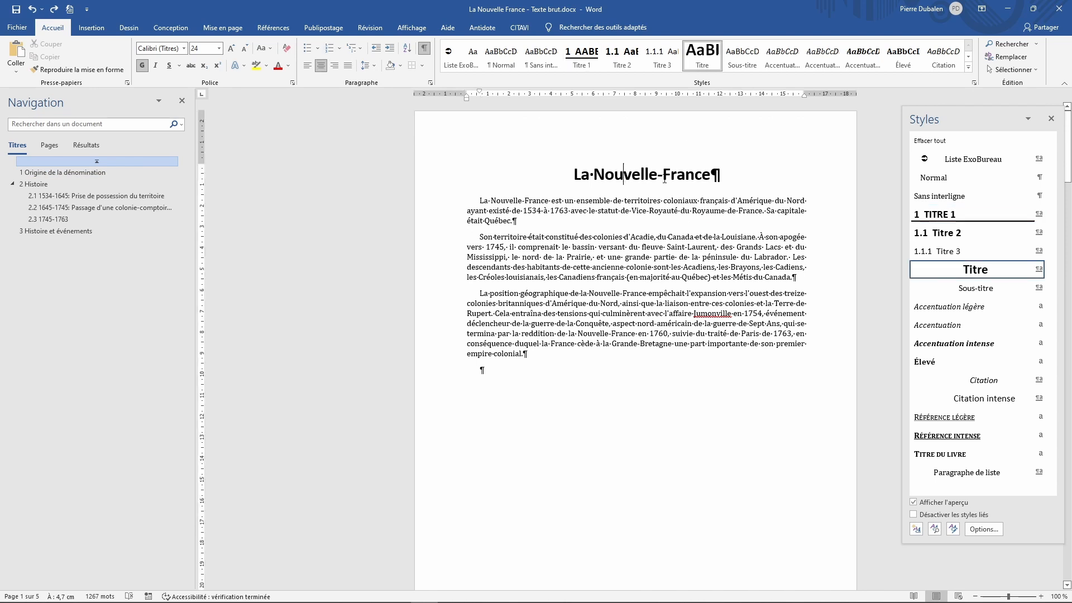
right_click(706, 56)
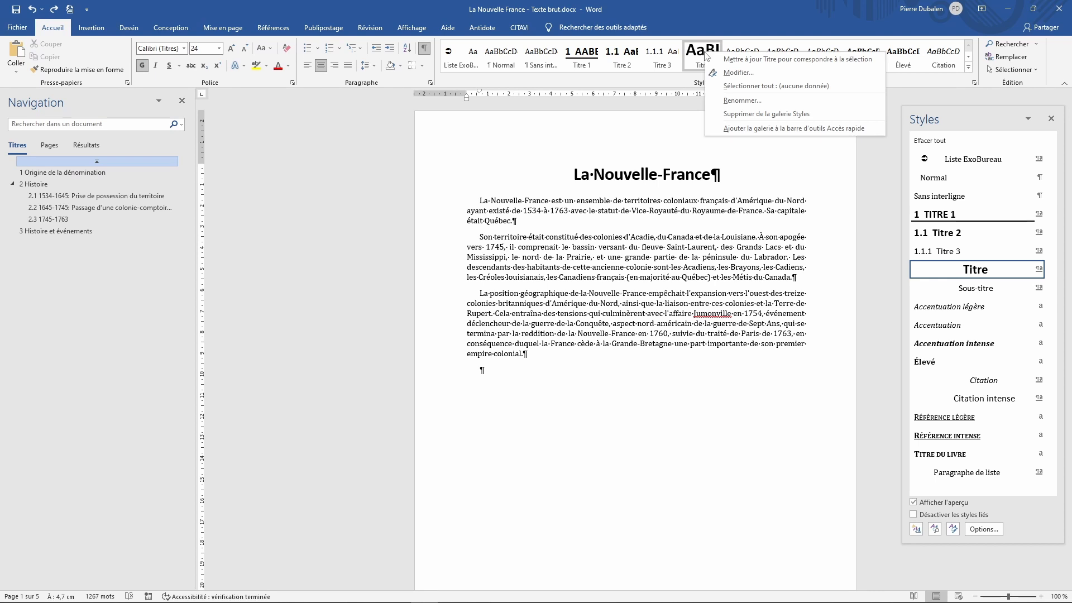
click(730, 73)
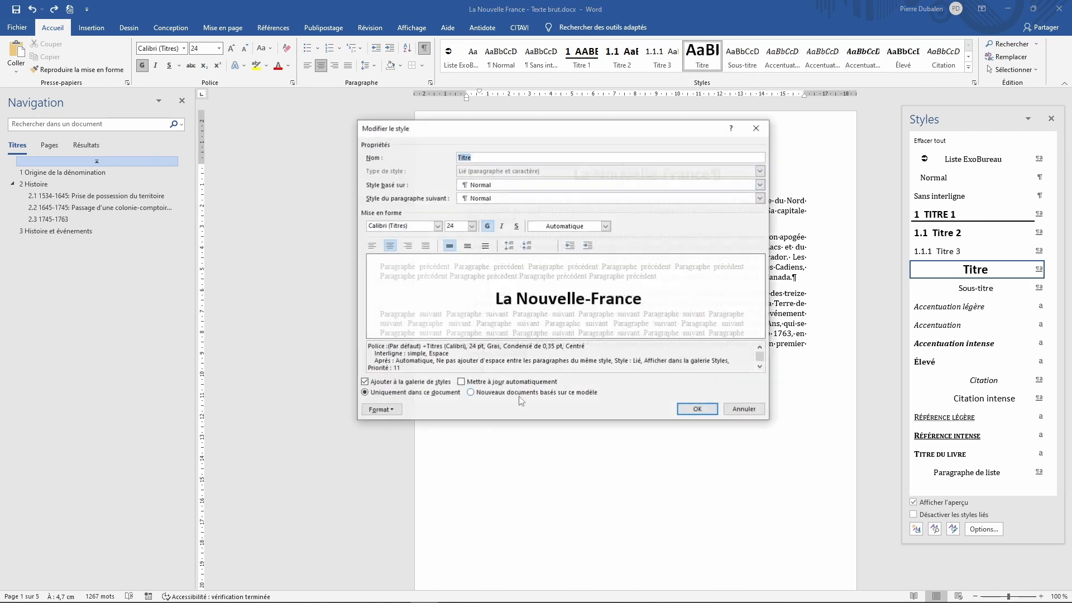
click(394, 416)
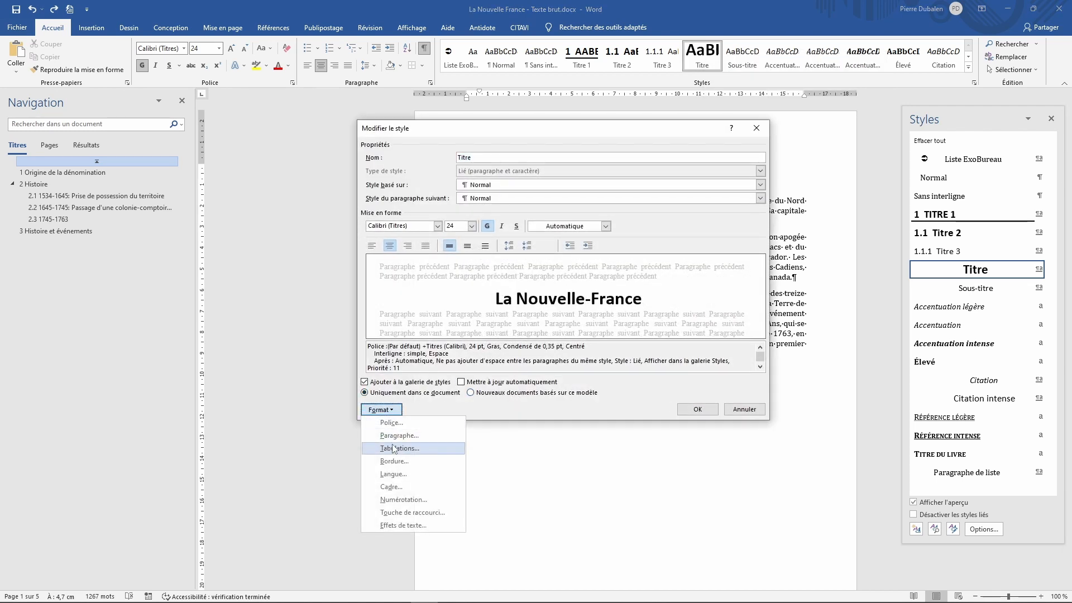
click(392, 444)
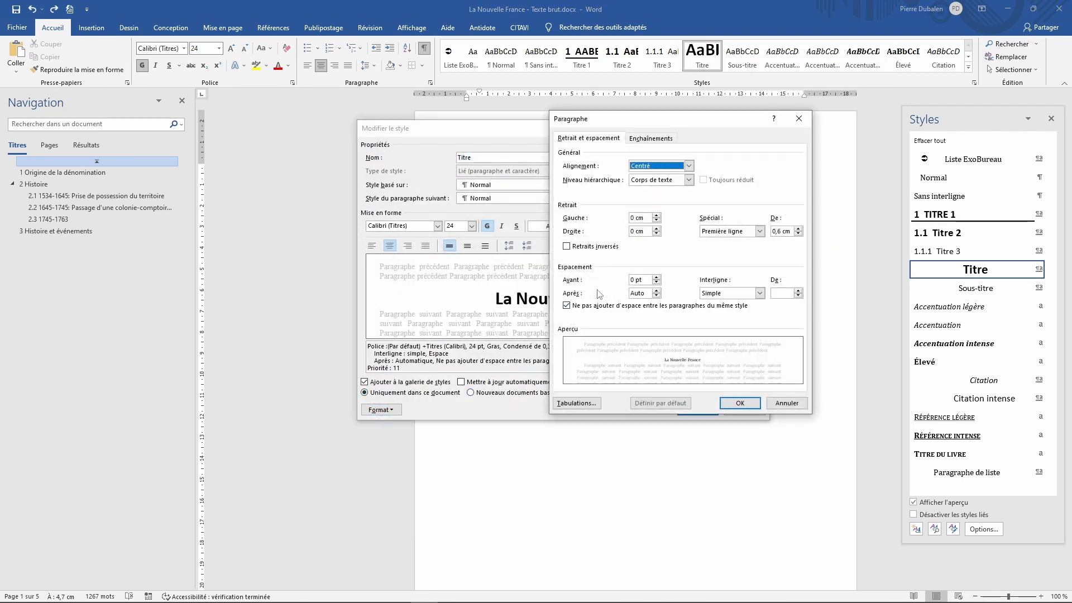
click(657, 290)
click(657, 291)
click(657, 291)
click(657, 291)
click(739, 403)
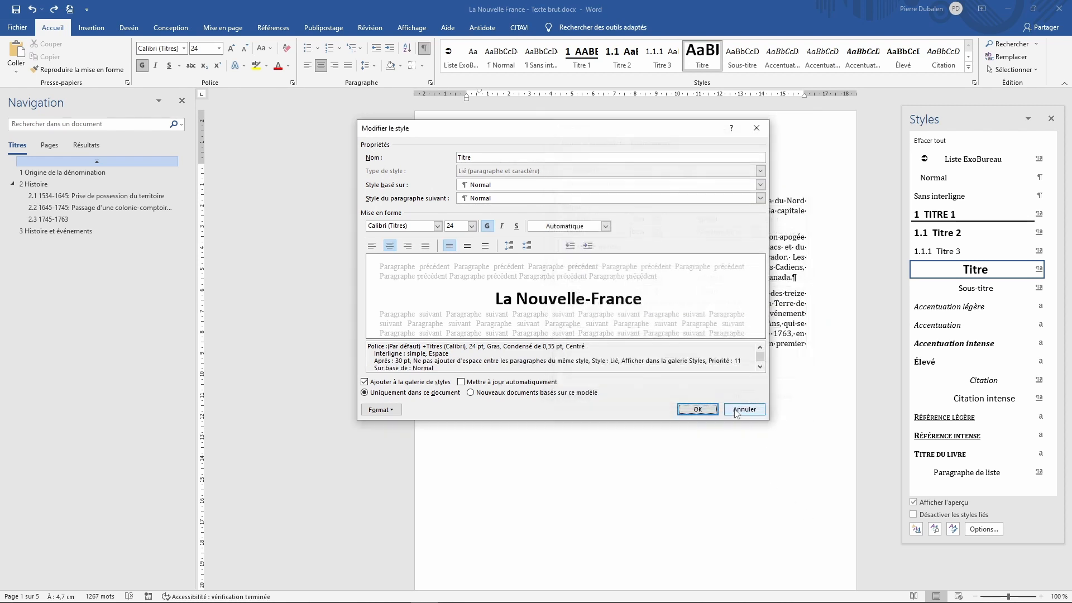
click(692, 410)
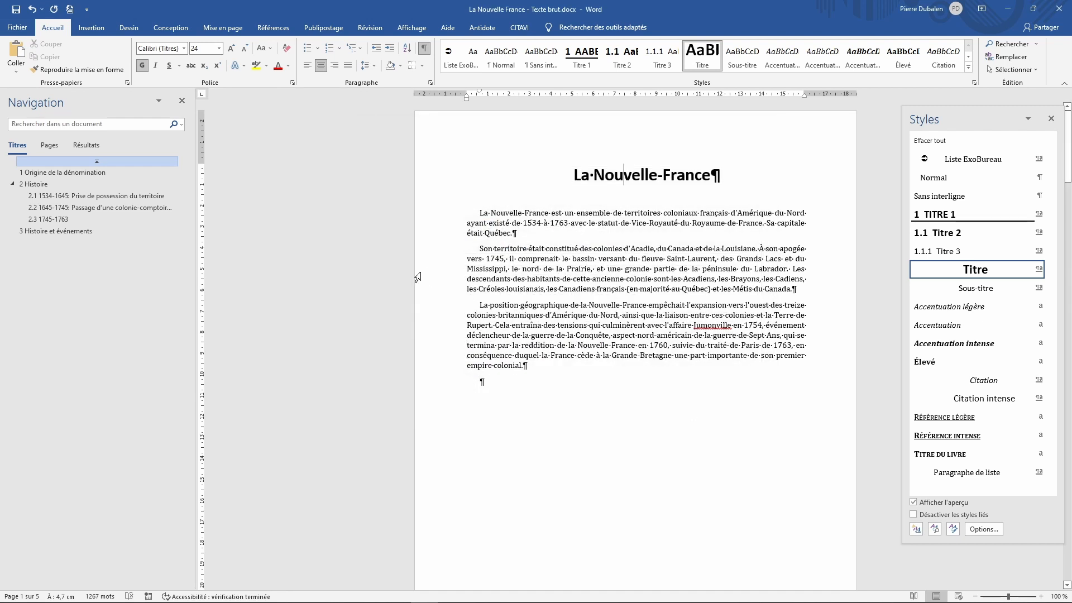
Put a 1 pt solid shadow border (Ombre) around the three introductory paragraphs below the "La Nouvelle-France" title
drag(431, 217, 459, 369)
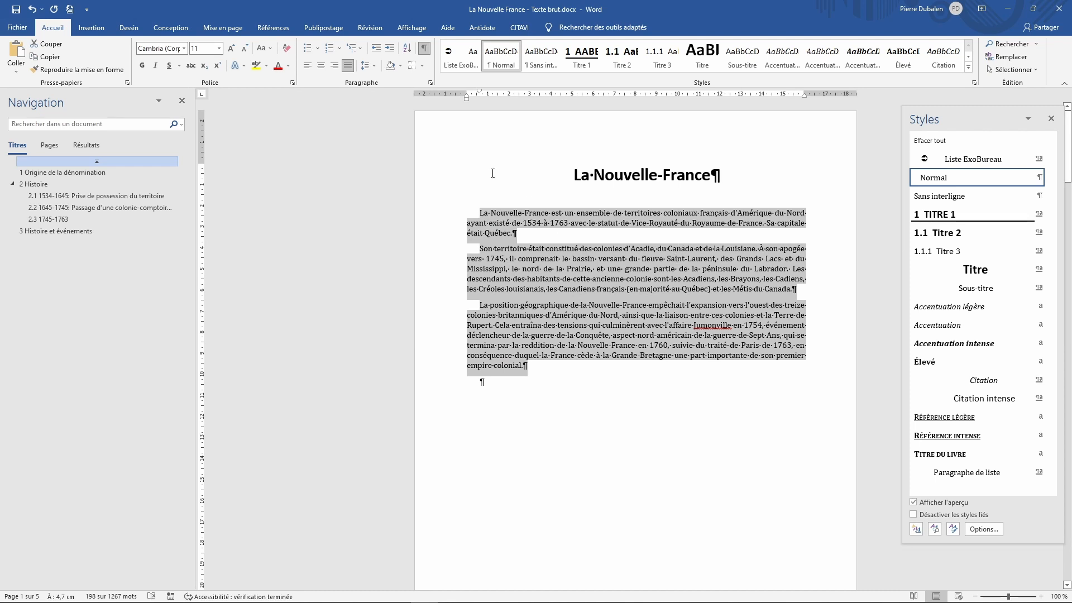
click(422, 65)
click(438, 287)
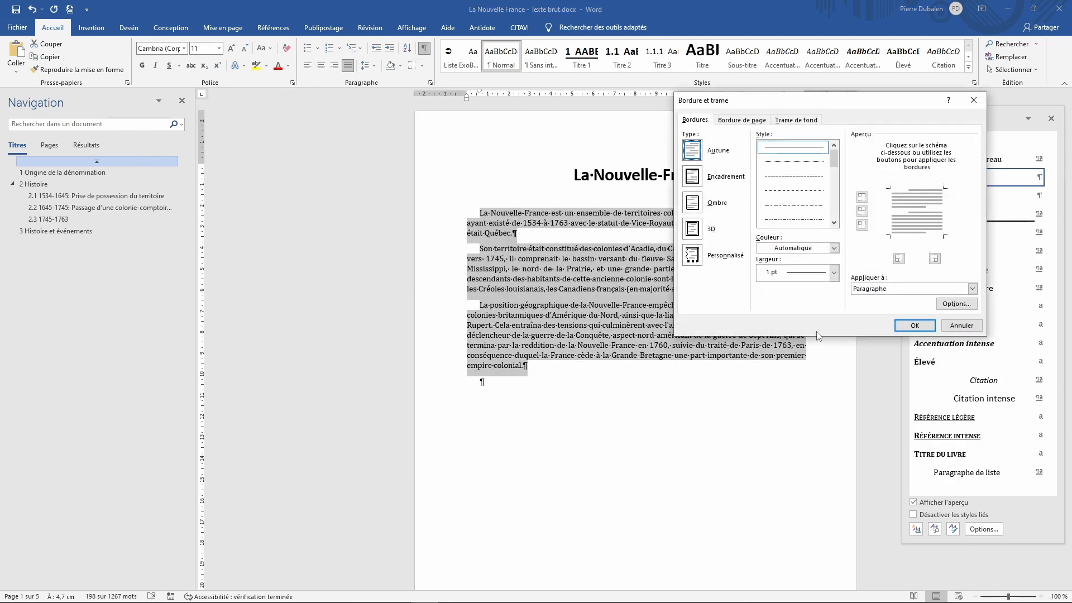
click(691, 203)
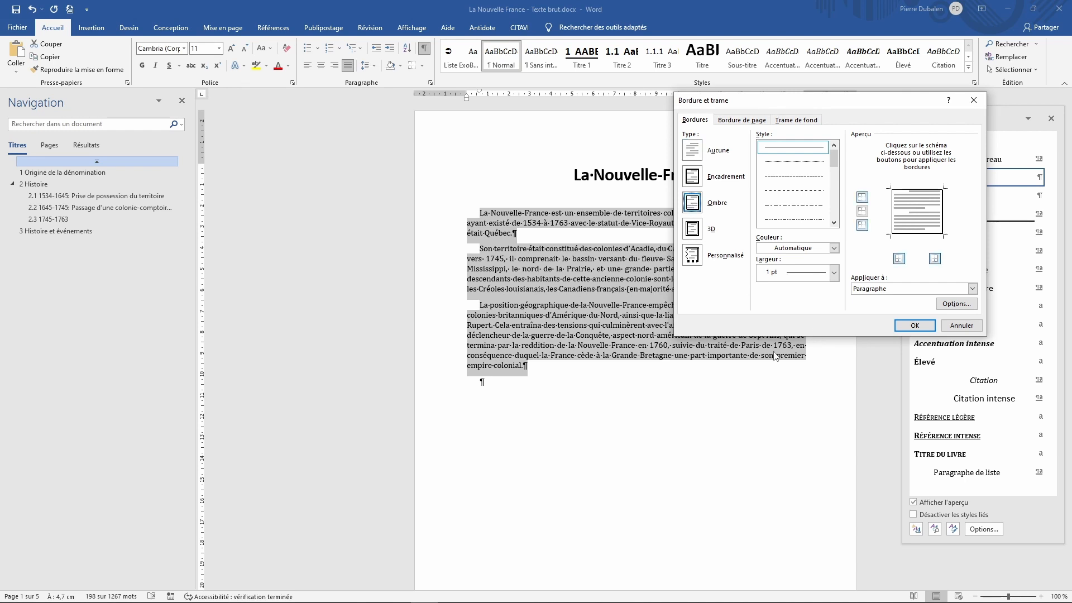
click(834, 272)
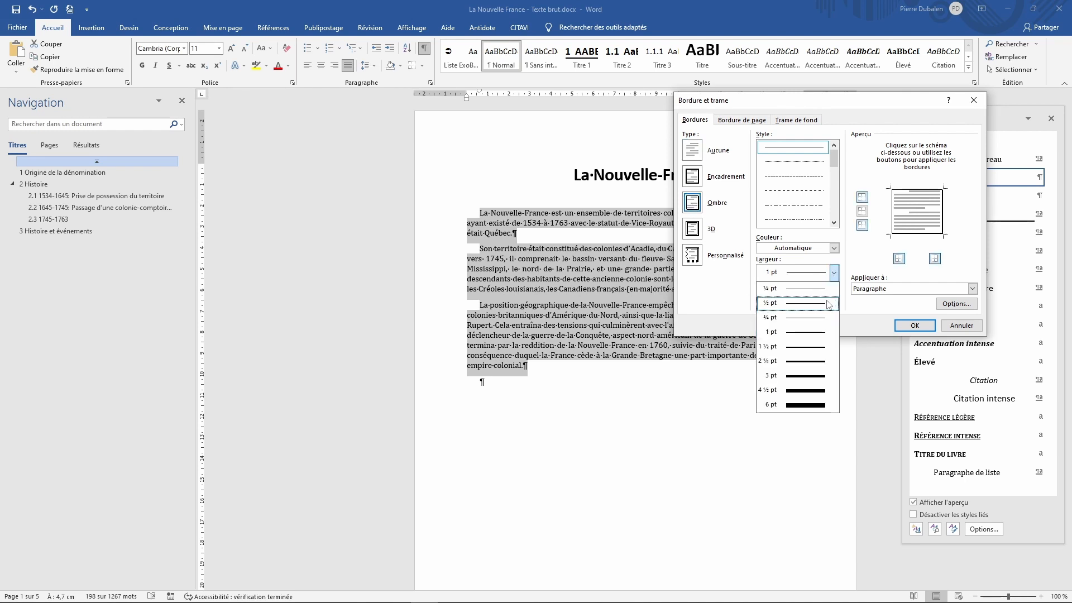
click(810, 334)
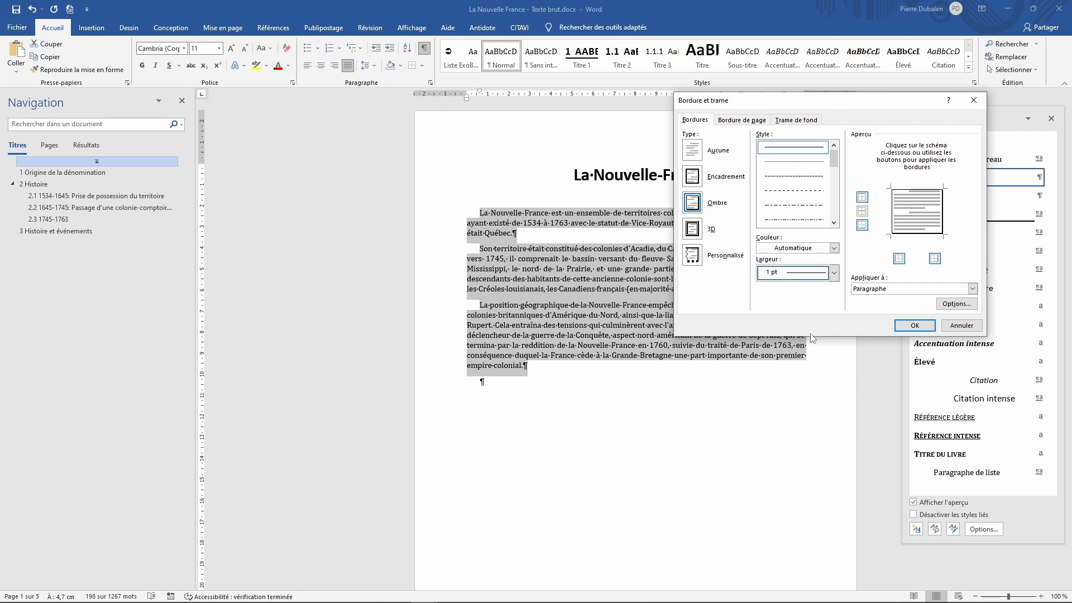
click(914, 326)
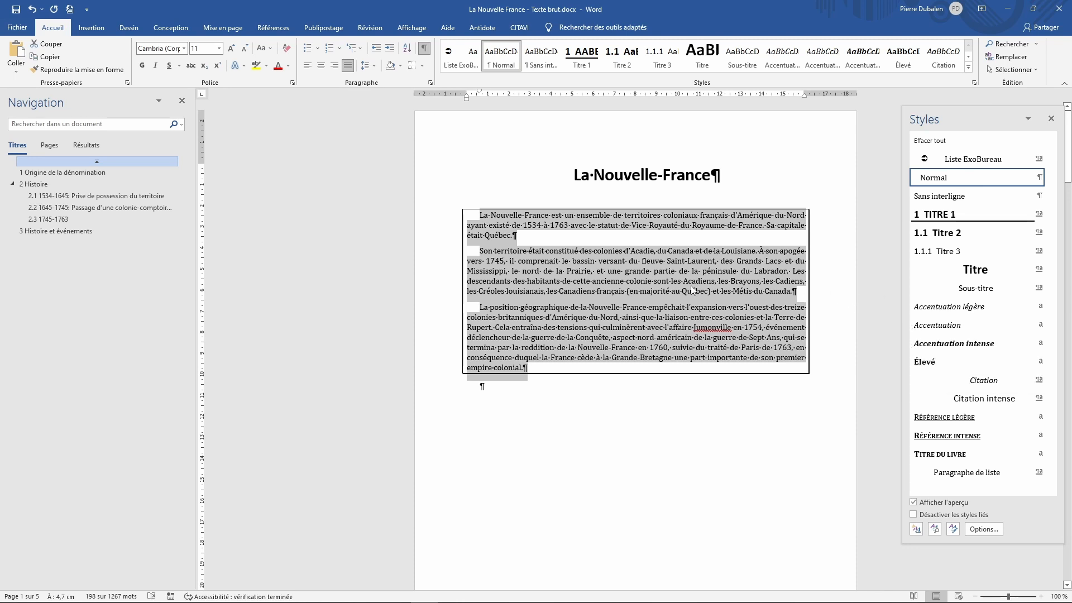
Set the border's distance from the text of the three introductory paragraphs to 10 pt on all four sides
click(422, 65)
click(451, 284)
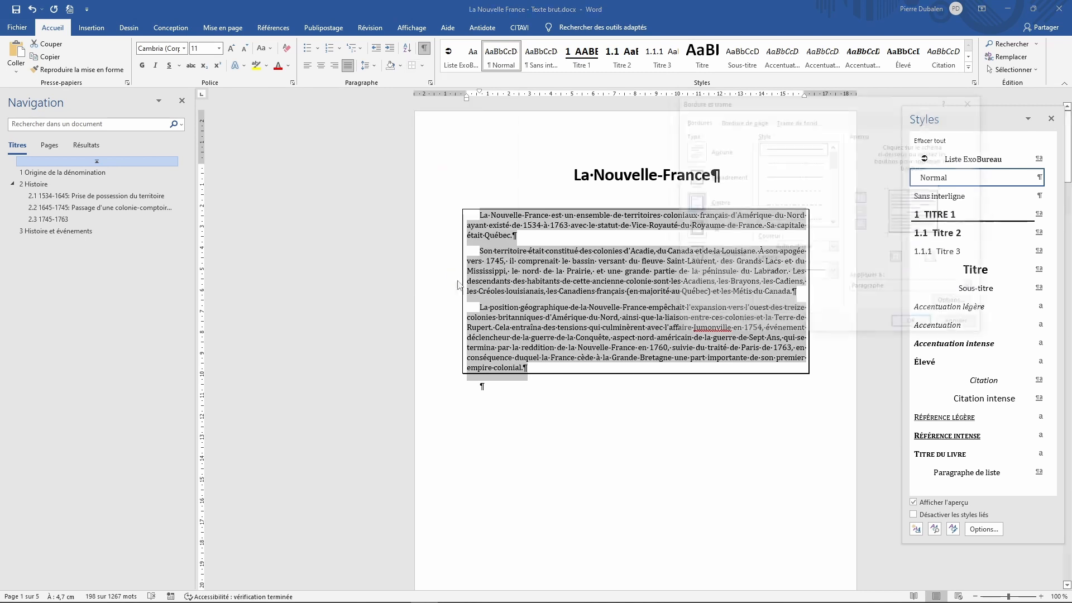
click(956, 303)
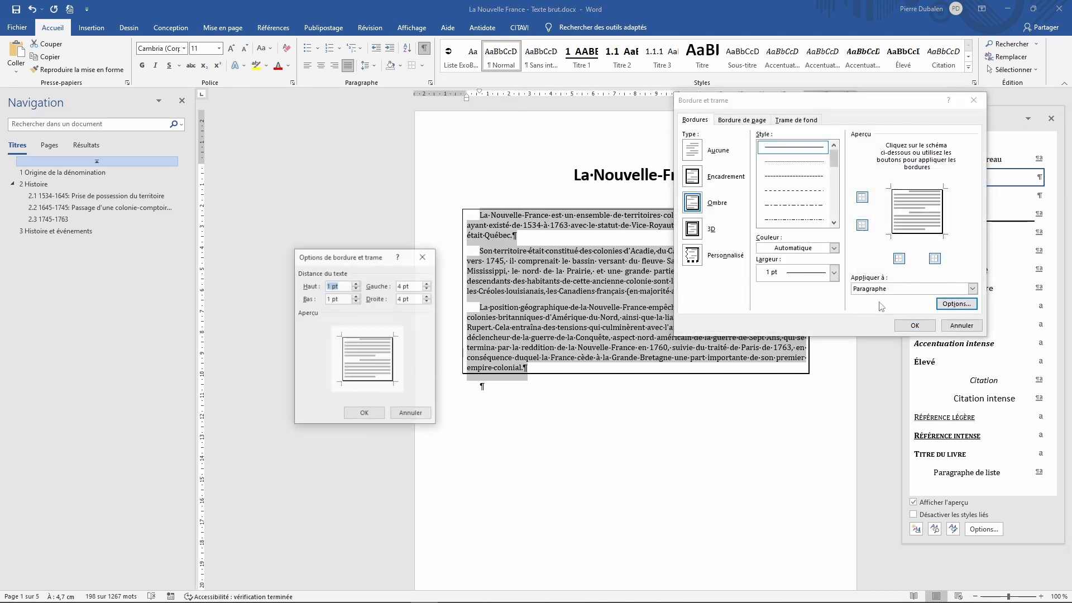
text(10)
key(Tab)
text(10)
key(Tab)
text(10)
key(Tab)
text(10)
key(Tab)
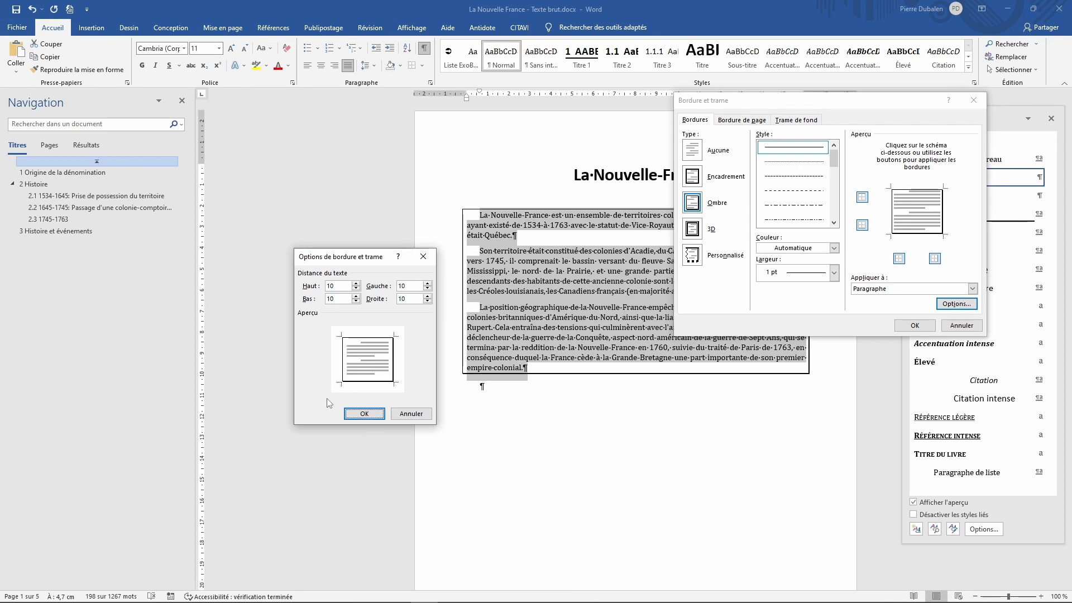
click(364, 414)
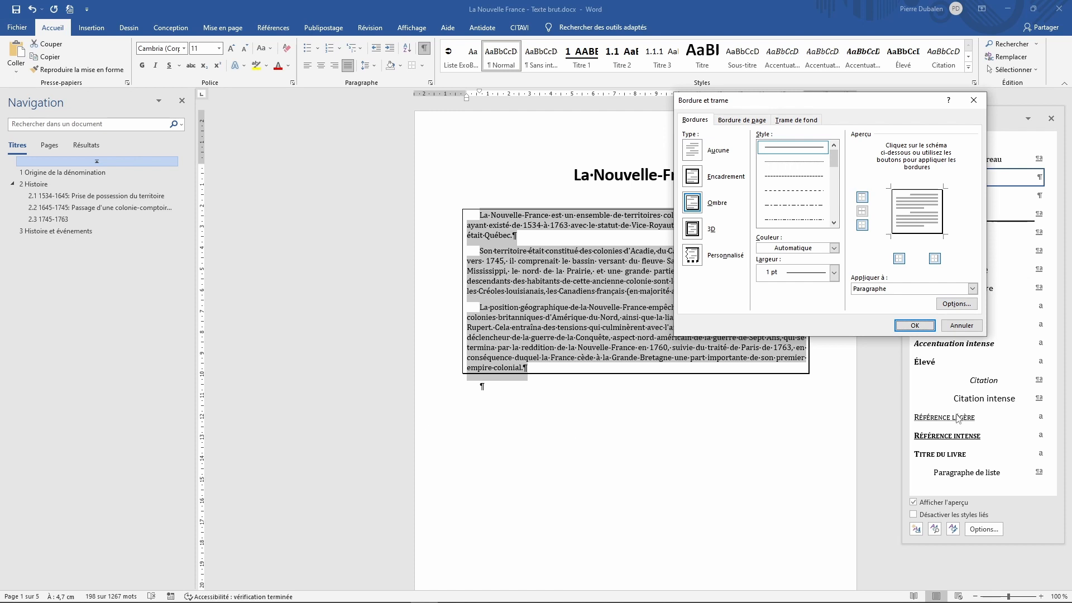
click(915, 326)
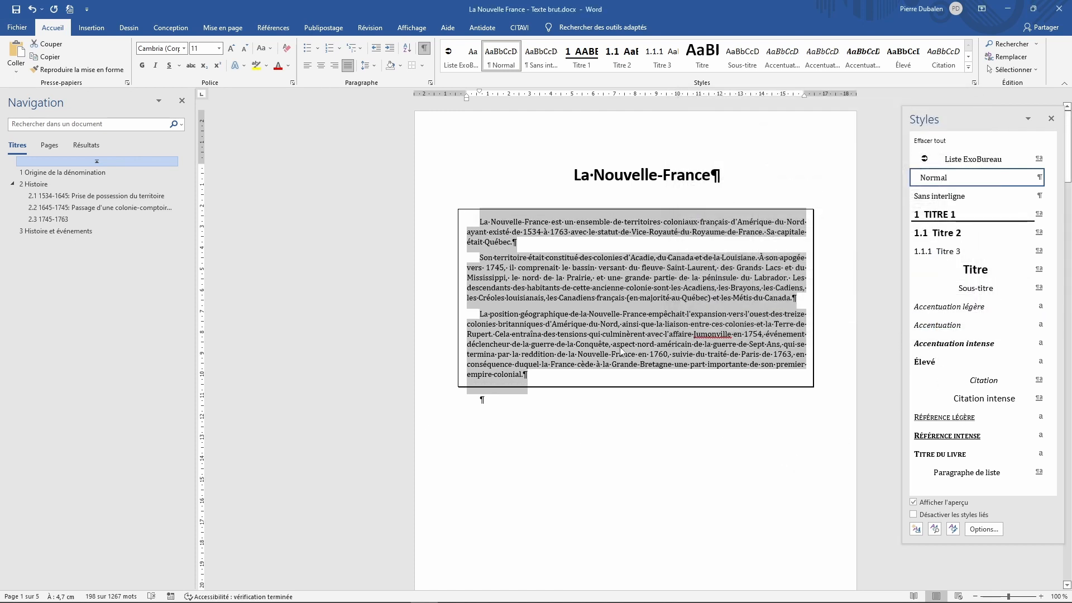
Add a drop cap set within the text (Dans le texte) to the first introductory paragraph, beginning "La Nouvelle-France est un ensemble"
click(482, 221)
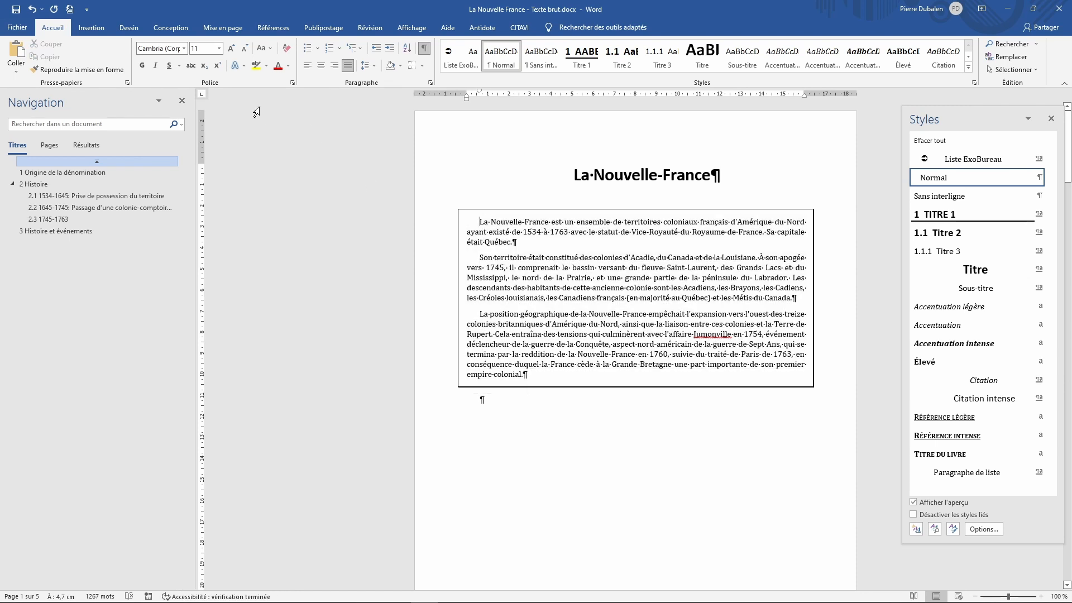
click(87, 32)
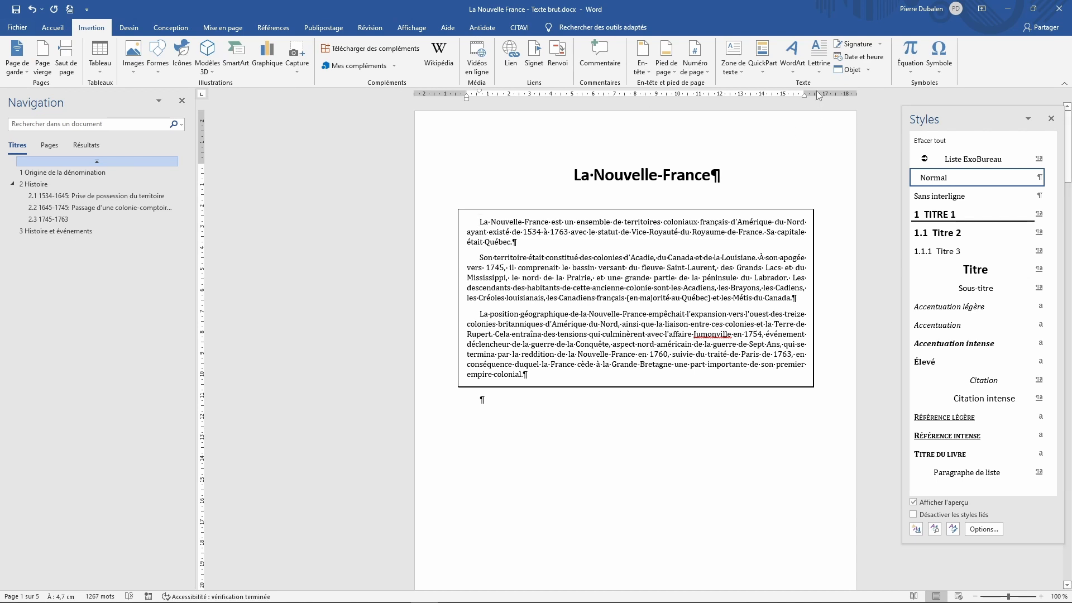
click(819, 72)
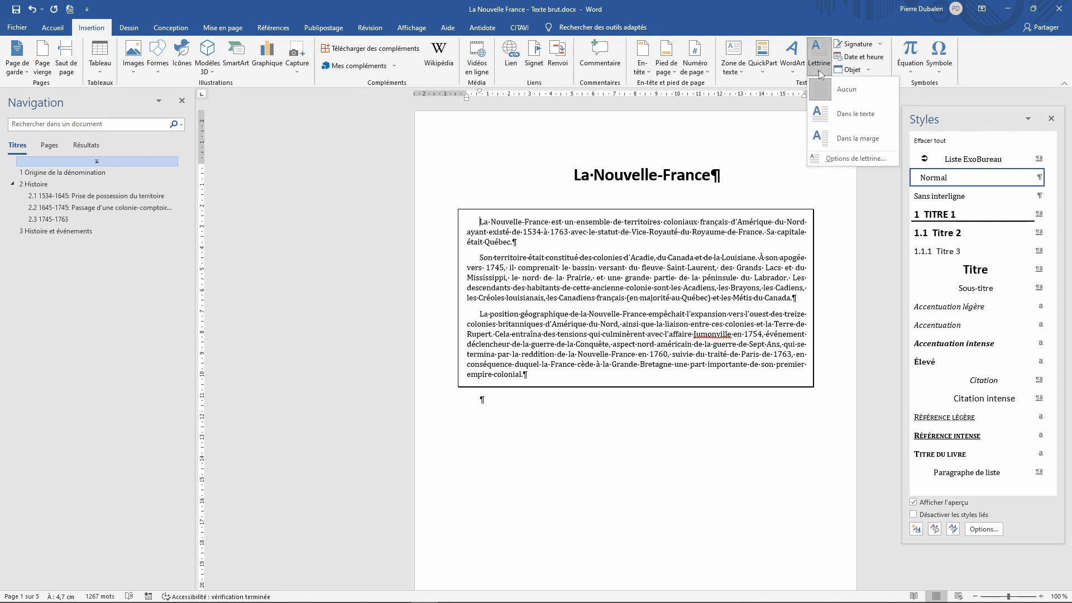
click(840, 115)
click(603, 432)
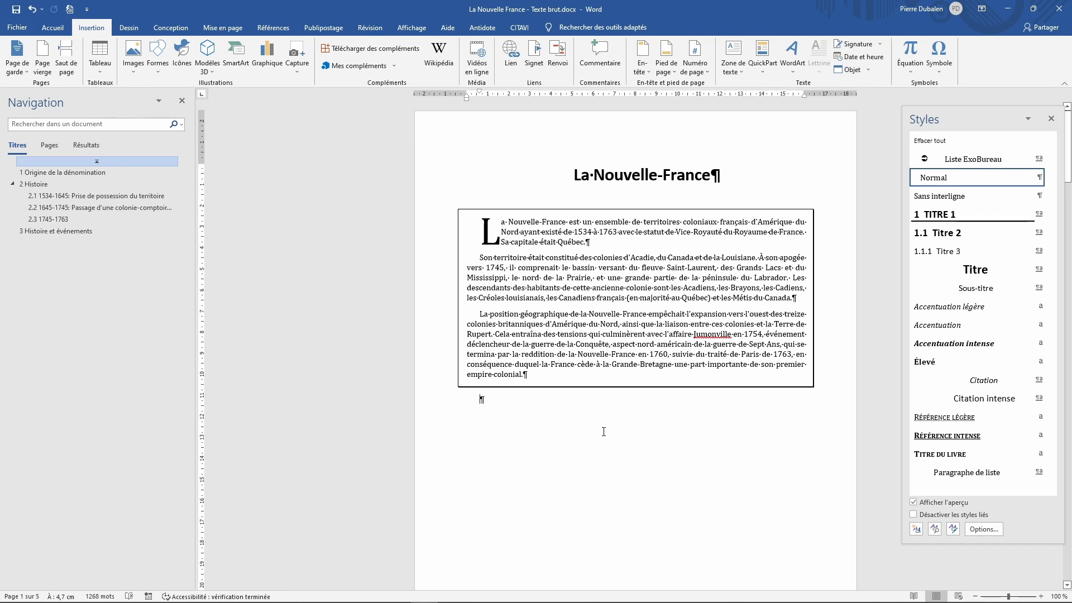
scroll(608, 418, down, 8)
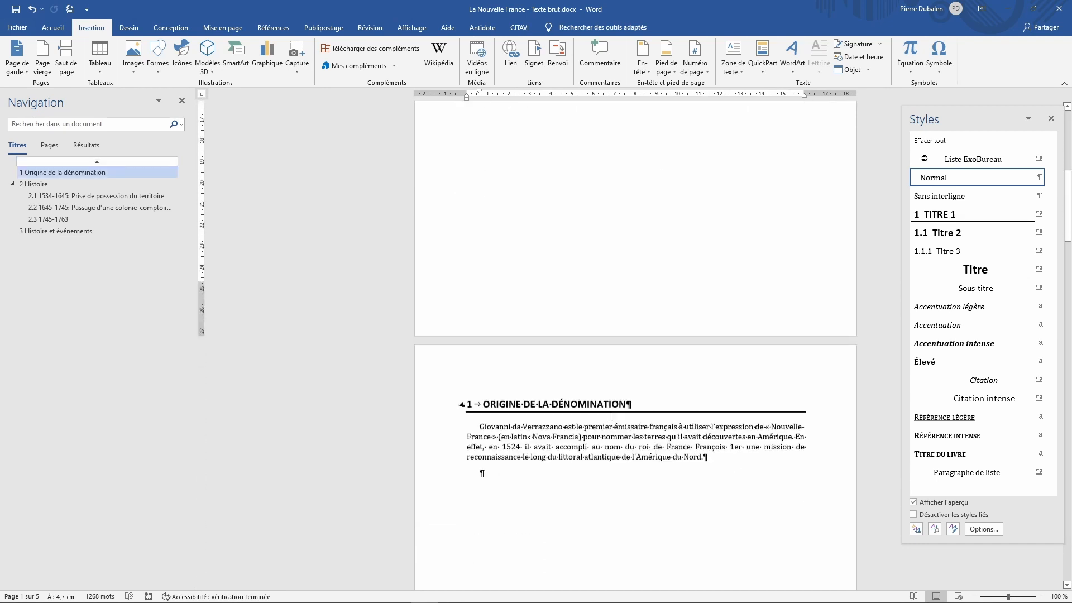
scroll(610, 416, up, 8)
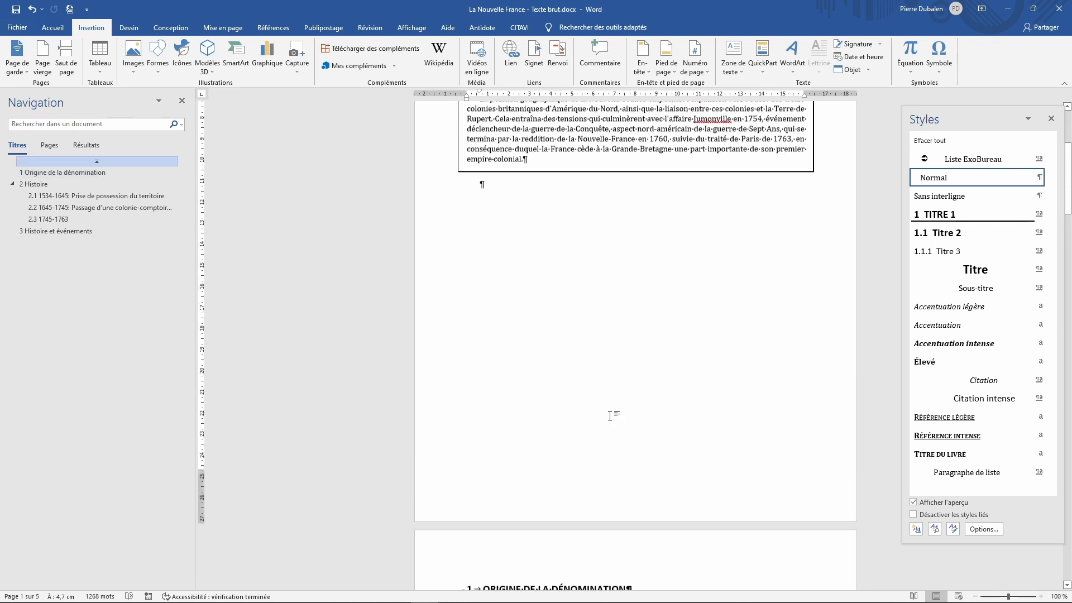